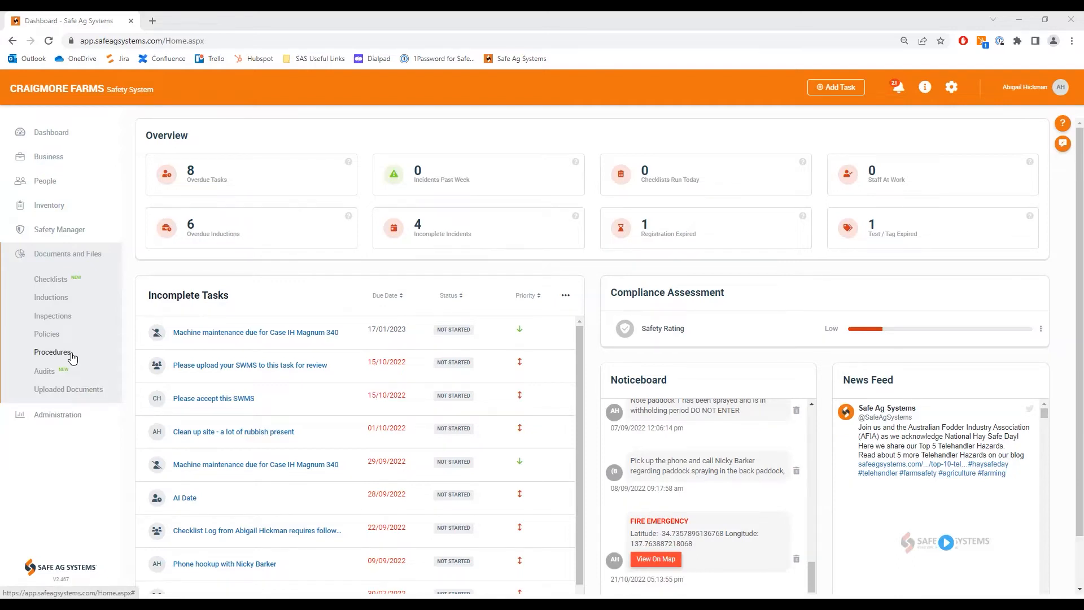
# Step: Open the procedures Template Library and look through the listed templates and their relevance ratings
pyautogui.click(53, 352)
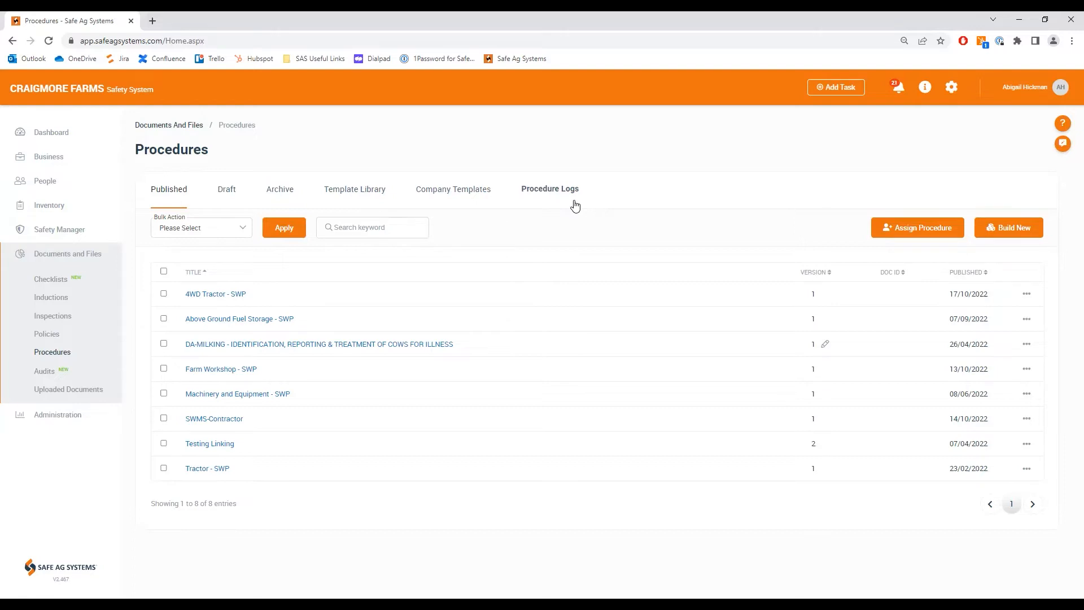
pyautogui.click(343, 193)
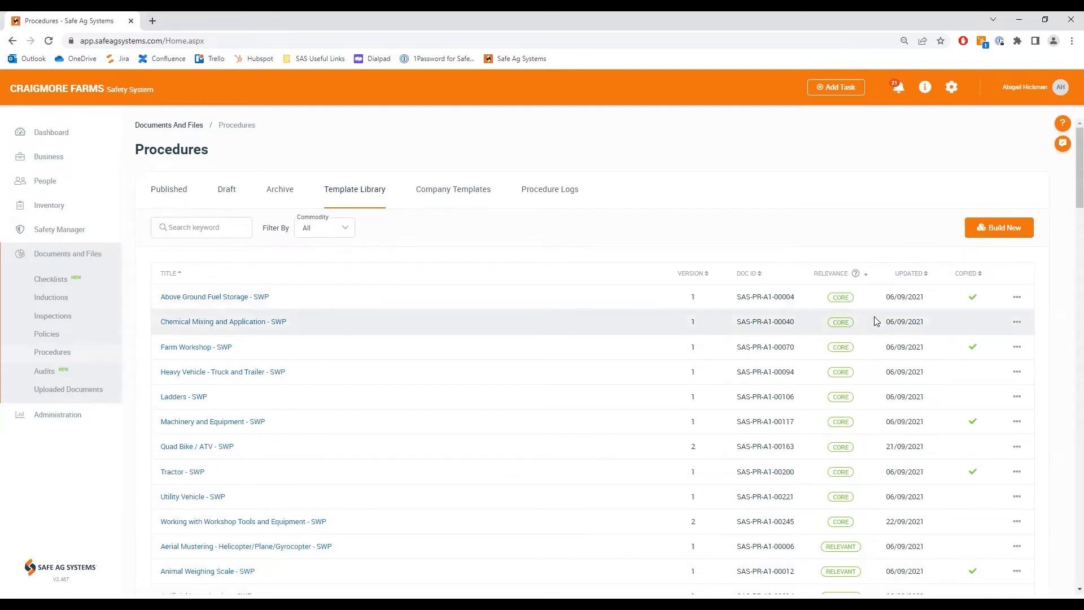
pyautogui.scroll(-3, 879, 505)
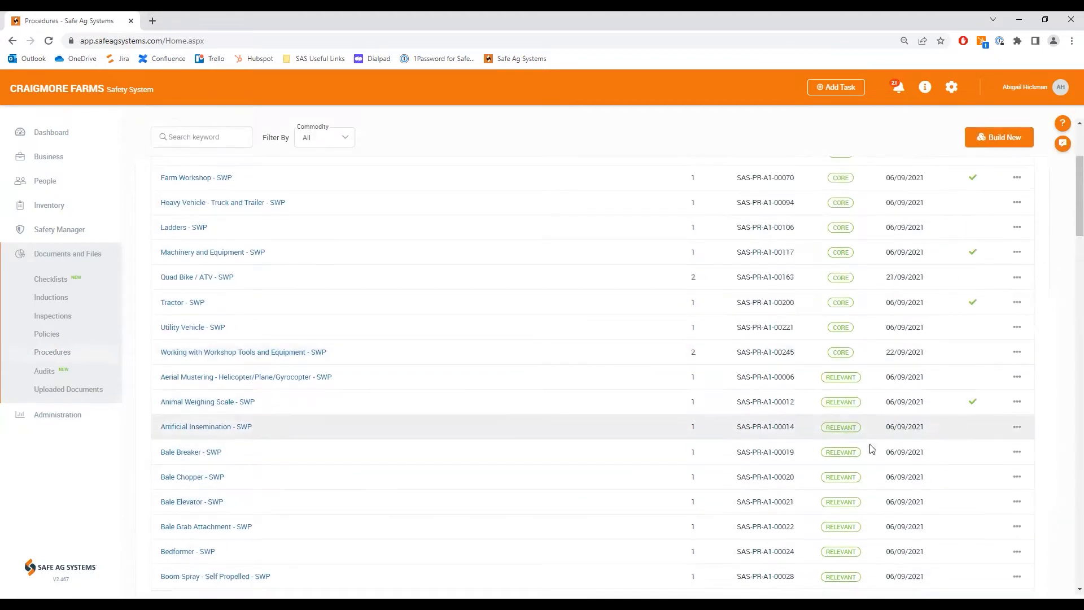
pyautogui.scroll(-1, 871, 510)
pyautogui.scroll(-10, 872, 514)
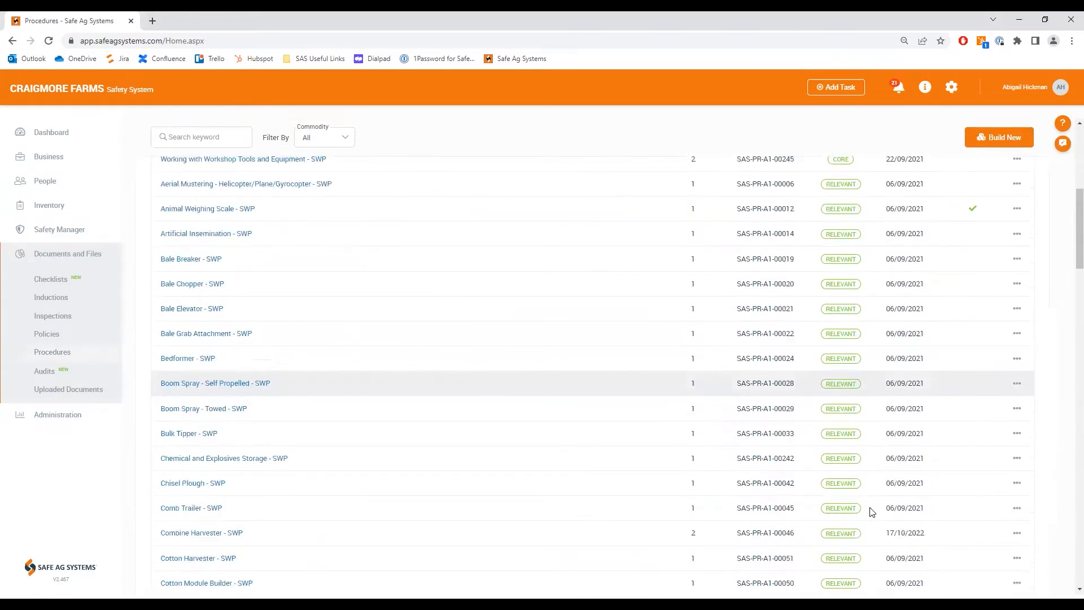
pyautogui.scroll(-7, 875, 519)
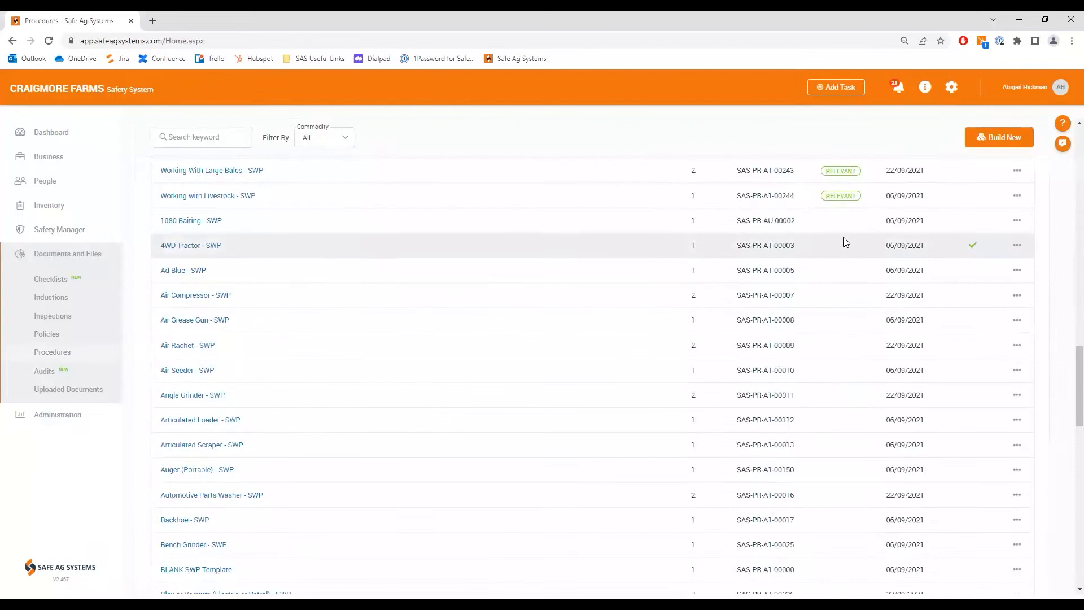
pyautogui.scroll(18, 844, 529)
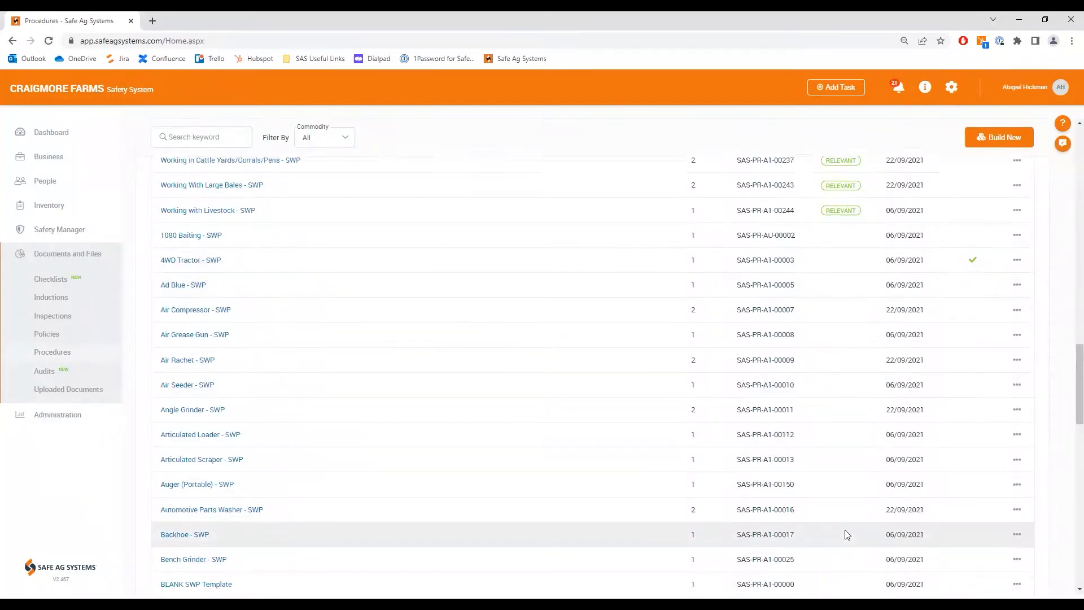
pyautogui.scroll(3, 841, 531)
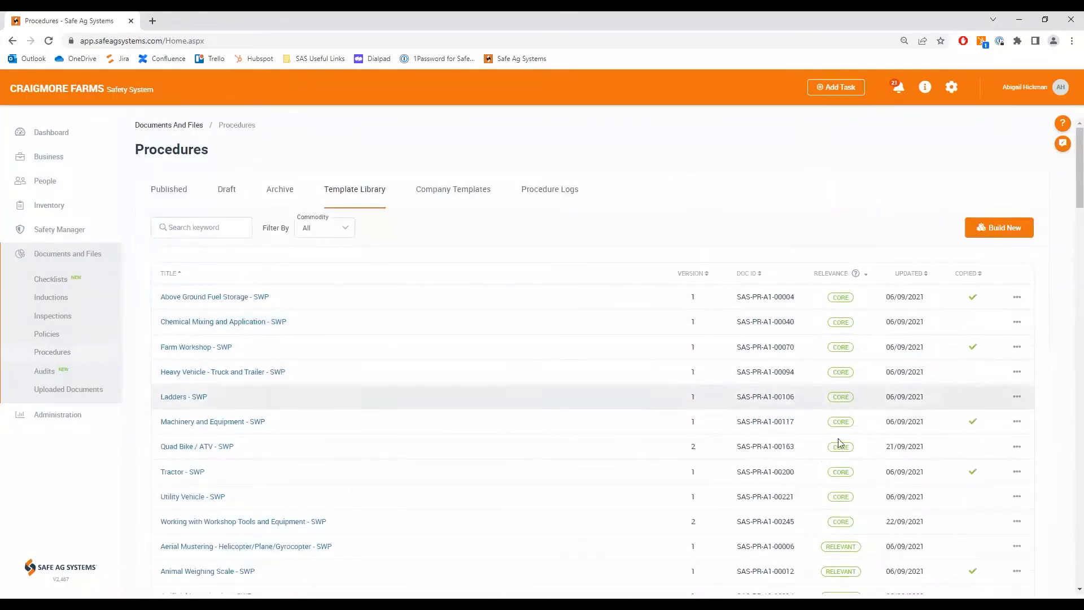
pyautogui.moveTo(840, 399)
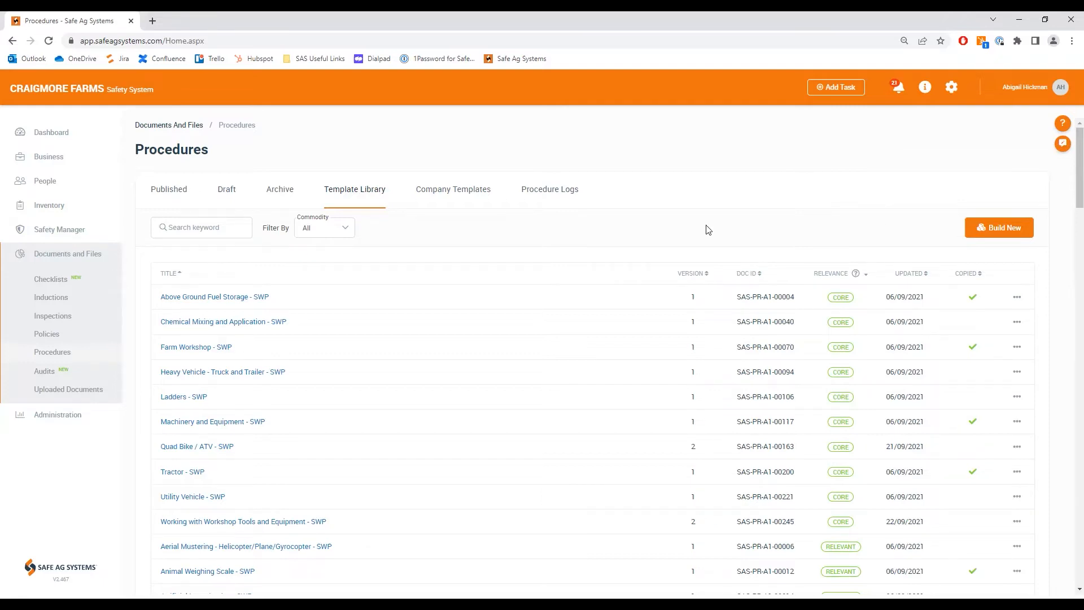
# Step: Open the business details and review the commodity and region selections under Content Preferences
pyautogui.click(63, 162)
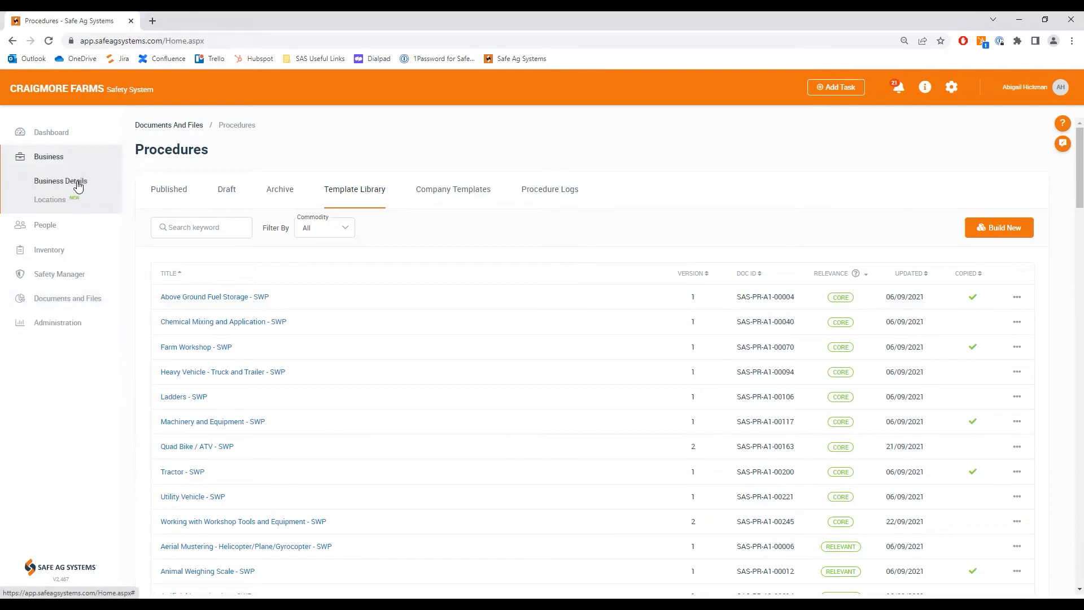
pyautogui.click(78, 186)
pyautogui.scroll(-1, 399, 418)
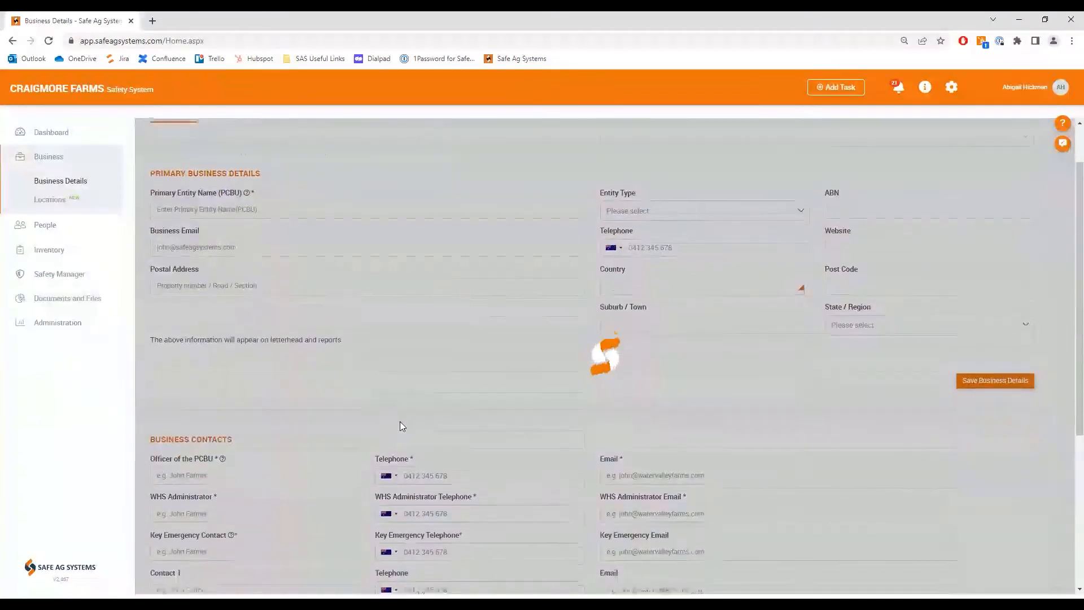
pyautogui.scroll(-4, 400, 423)
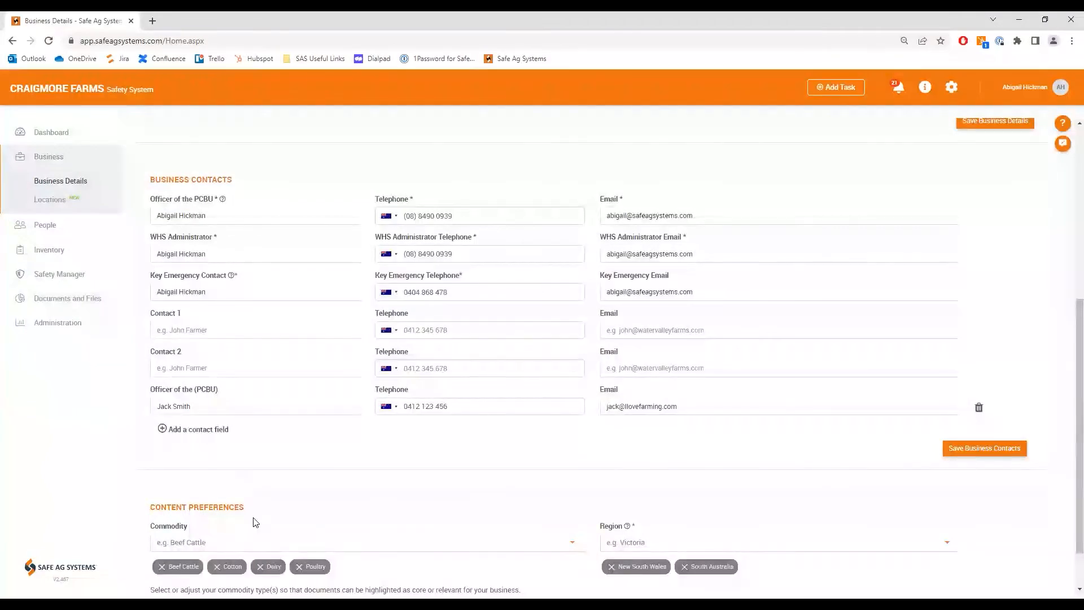
pyautogui.scroll(-1, 400, 514)
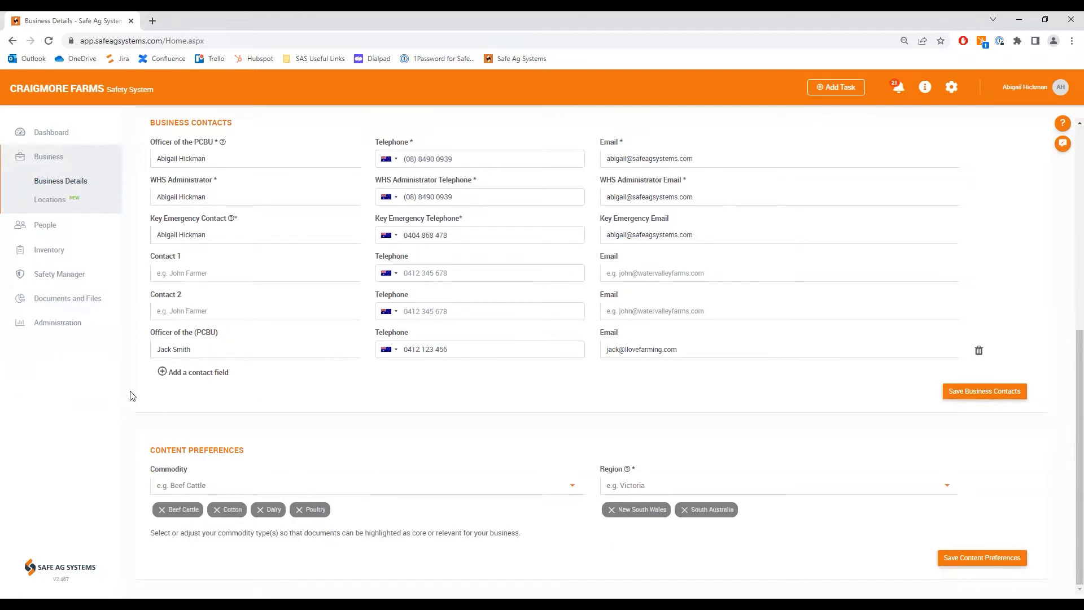
# Step: Return to the procedures Template Library and check which templates are marked as copied
pyautogui.click(71, 297)
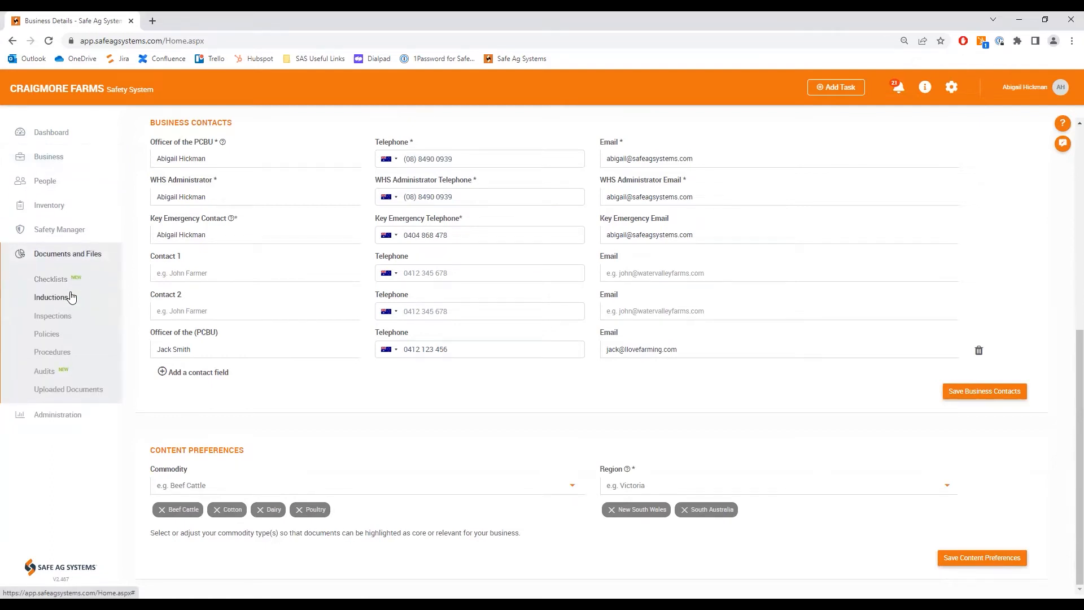
pyautogui.click(63, 353)
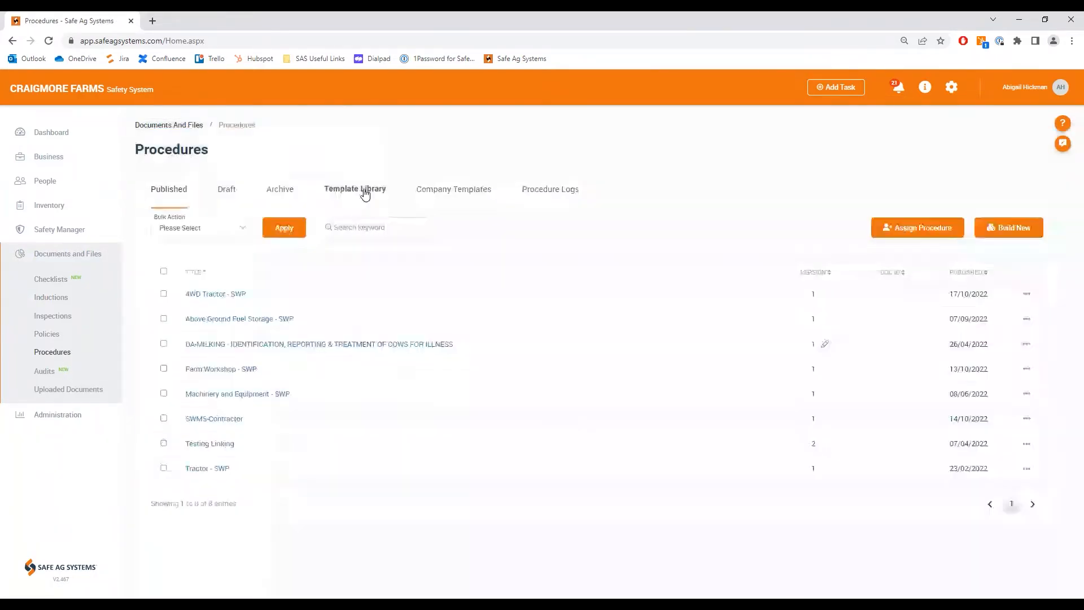
pyautogui.click(362, 190)
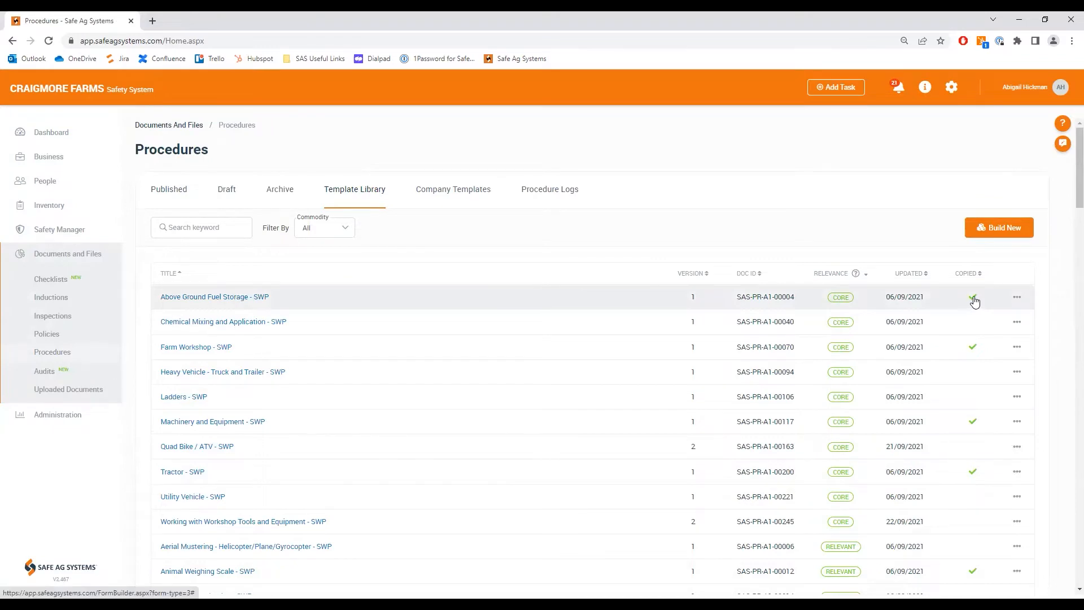
pyautogui.moveTo(974, 302)
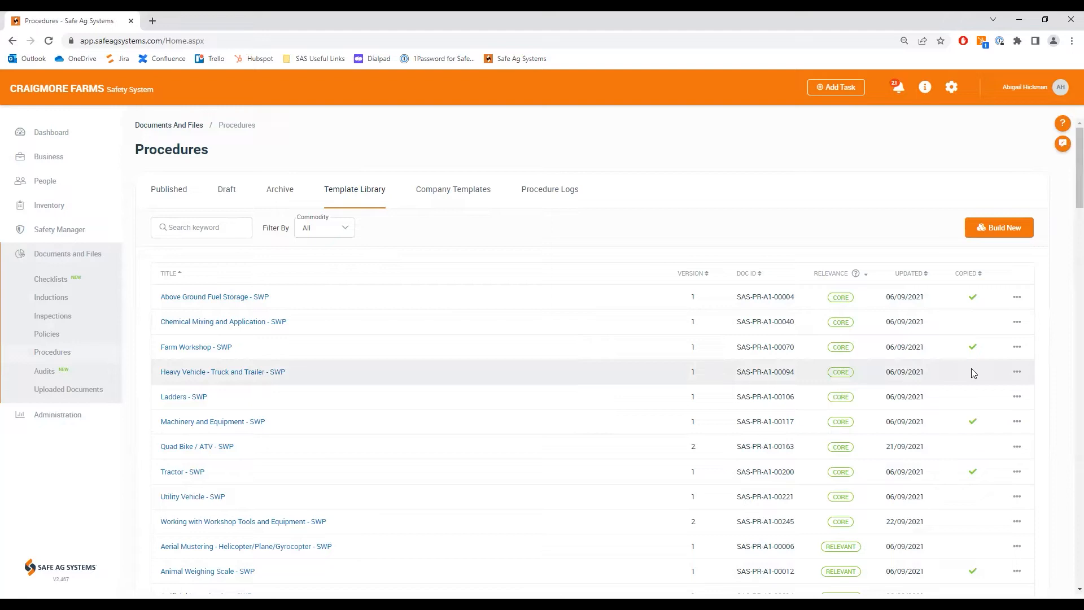
# Step: Review the "Heavy Vehicle - Truck and Trailer - SWP" template and use it to create a procedure for customisation
pyautogui.click(253, 373)
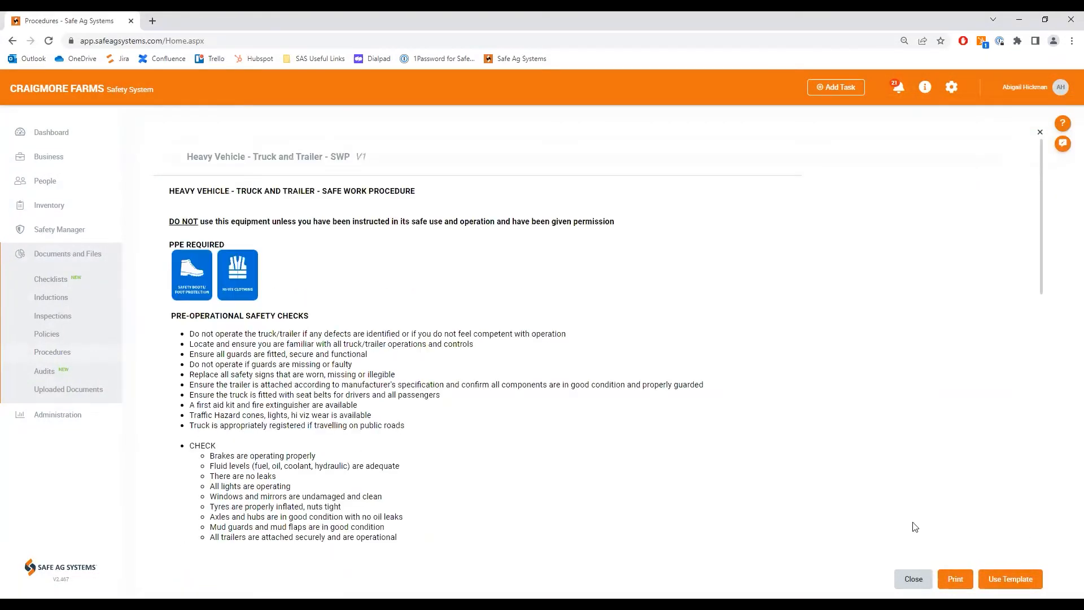
pyautogui.scroll(-3, 811, 532)
pyautogui.scroll(3, 812, 533)
pyautogui.scroll(-3, 811, 533)
pyautogui.scroll(-5, 812, 532)
pyautogui.scroll(8, 812, 532)
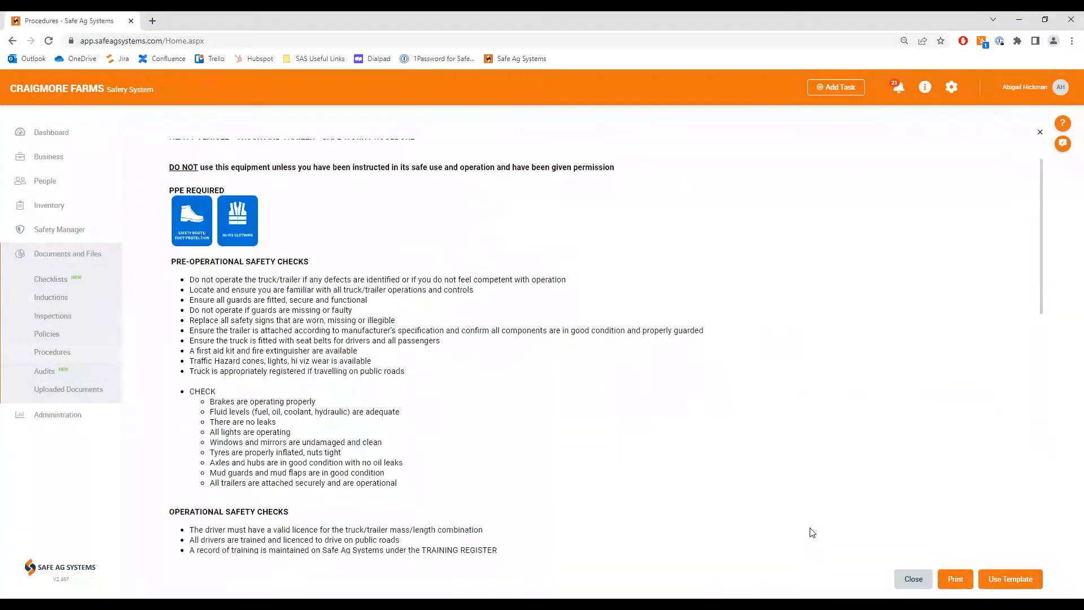
pyautogui.click(1011, 580)
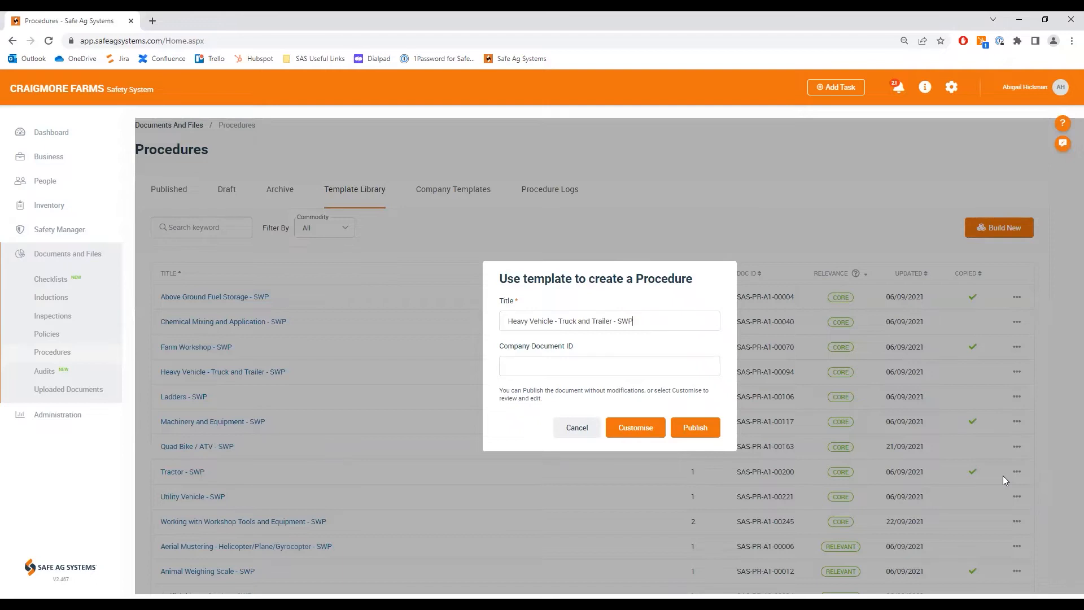
pyautogui.click(637, 428)
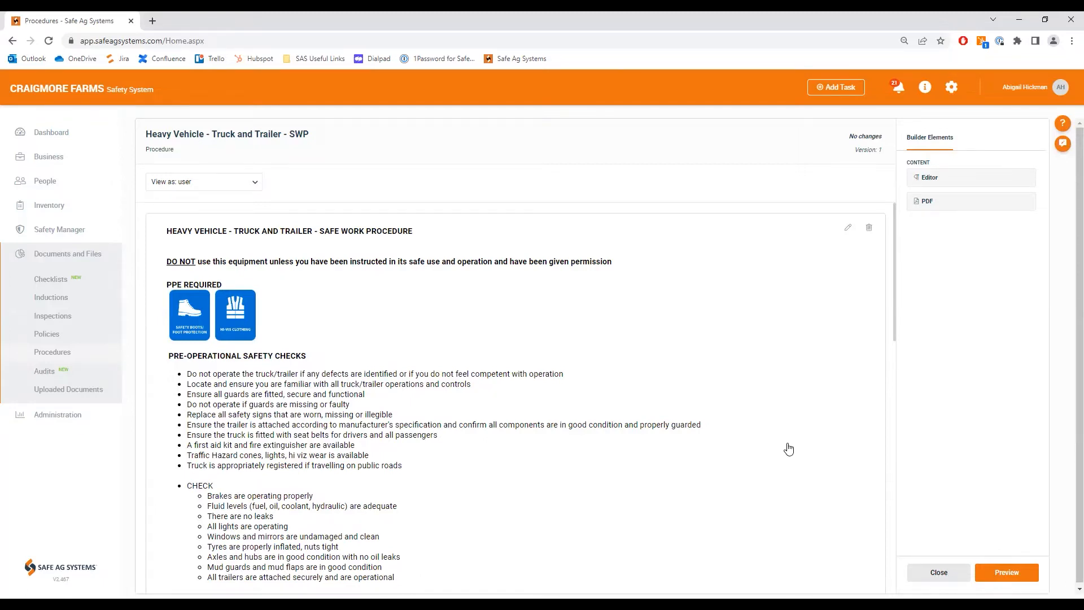
# Step: Edit the procedure's content to add the Gloves PPE icon and the [[Business.Name]] placeholder after the hi-vis clothing icon
pyautogui.click(846, 231)
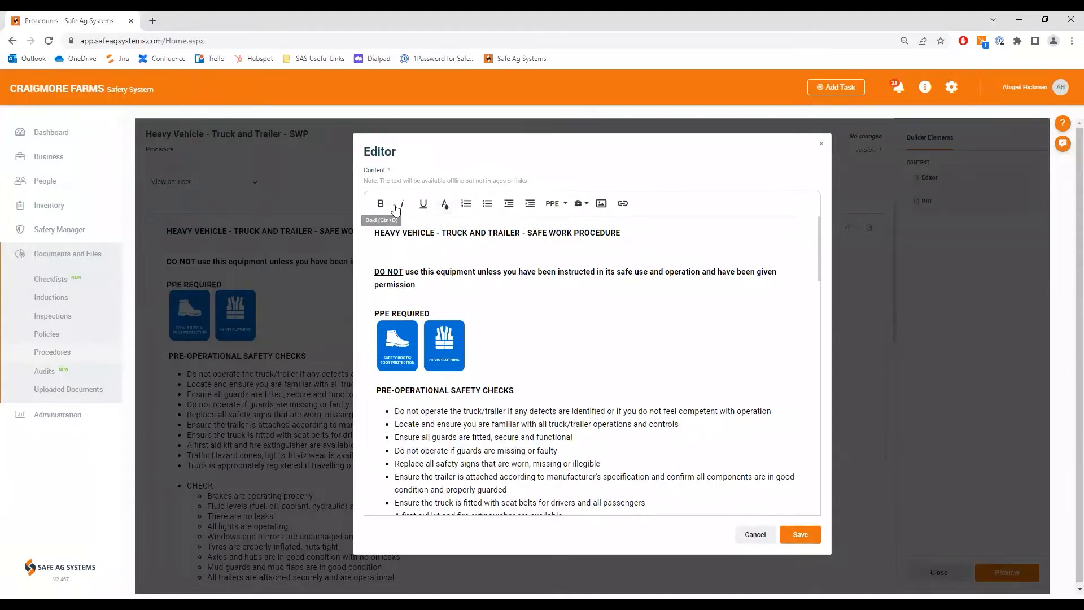
pyautogui.click(531, 204)
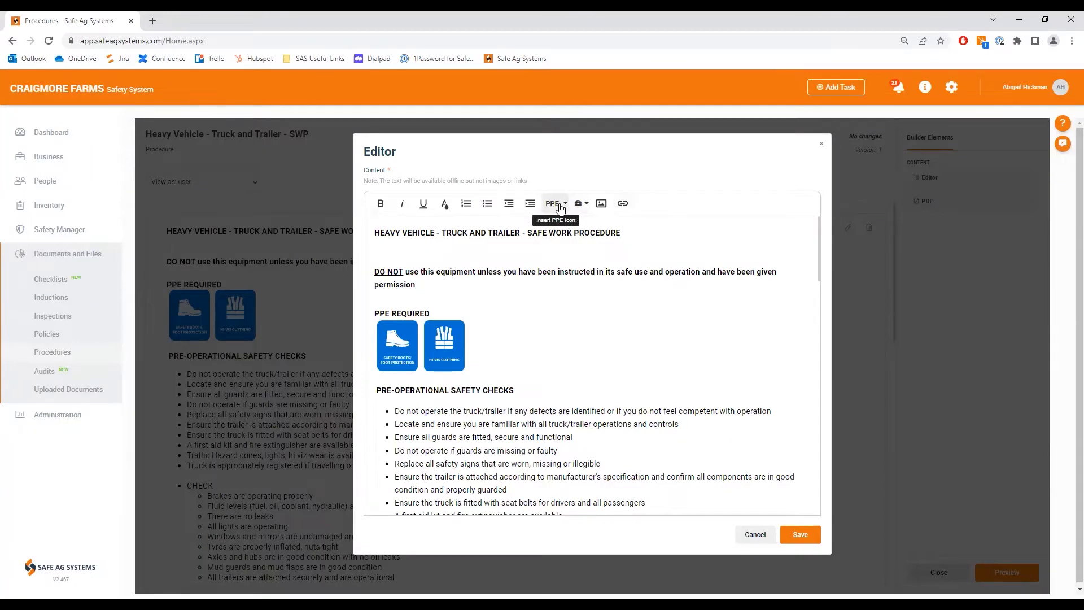
pyautogui.click(559, 205)
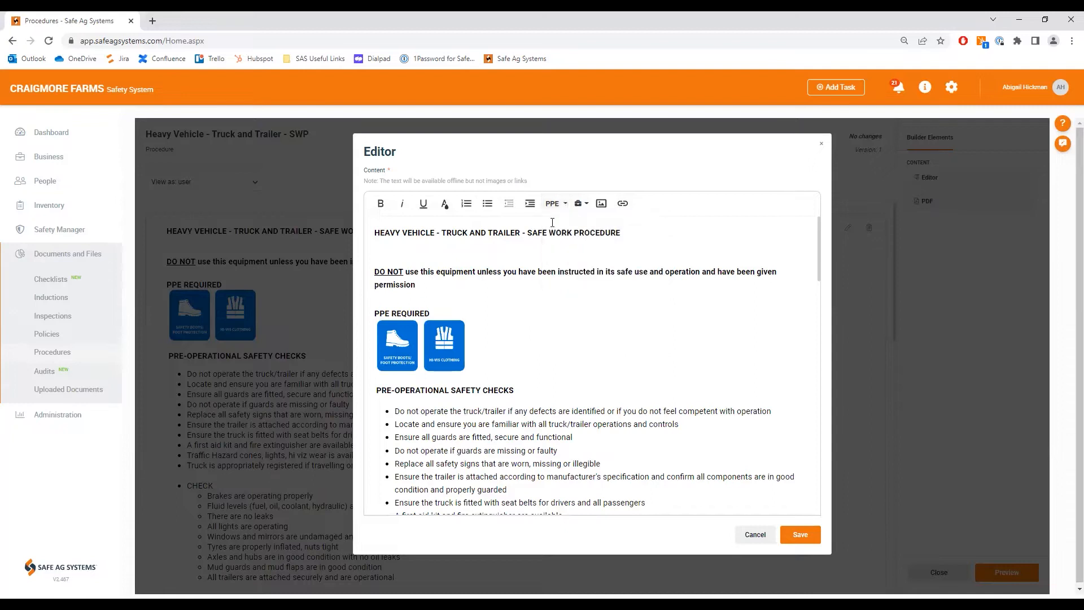
pyautogui.click(562, 204)
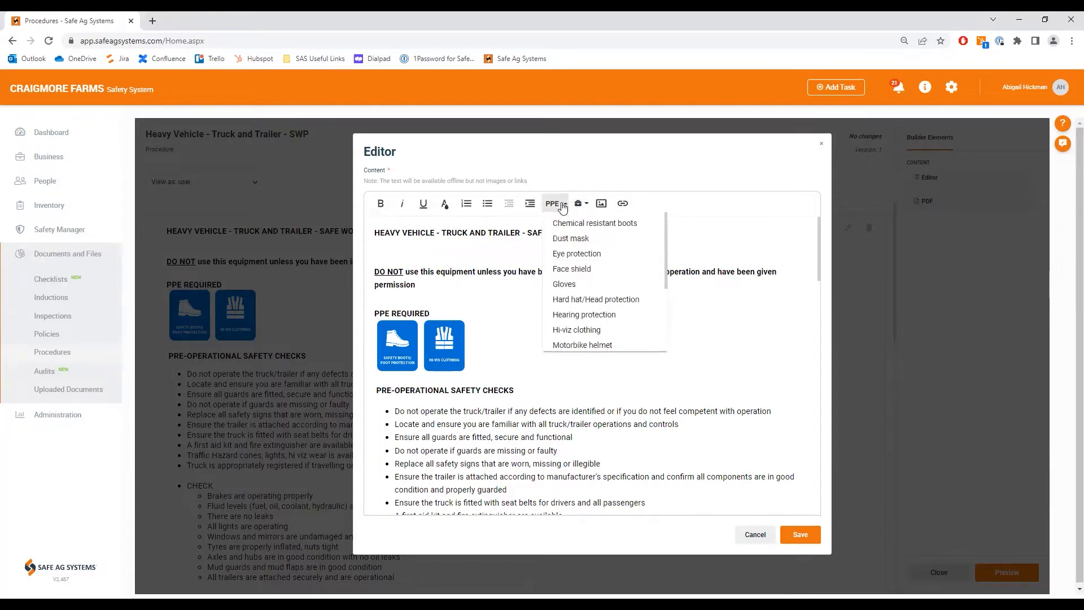
pyautogui.click(579, 285)
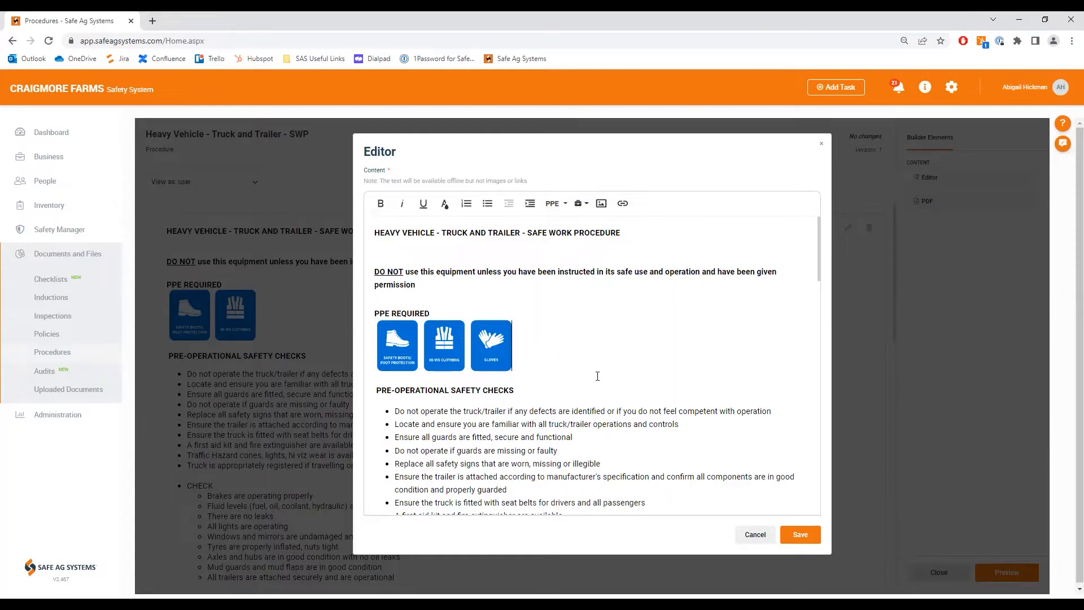
pyautogui.click(586, 206)
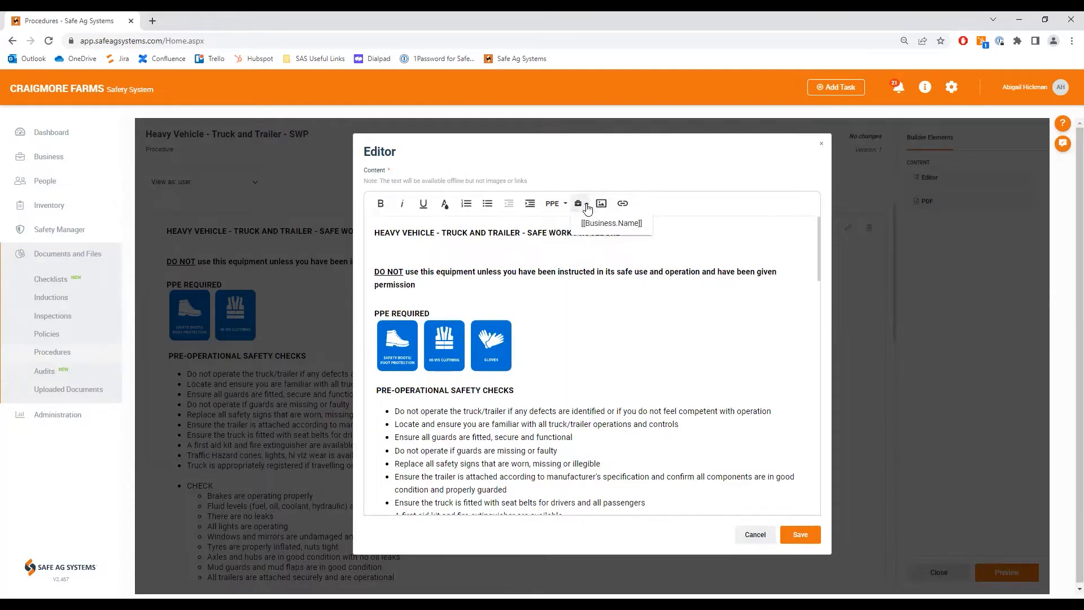
pyautogui.click(614, 224)
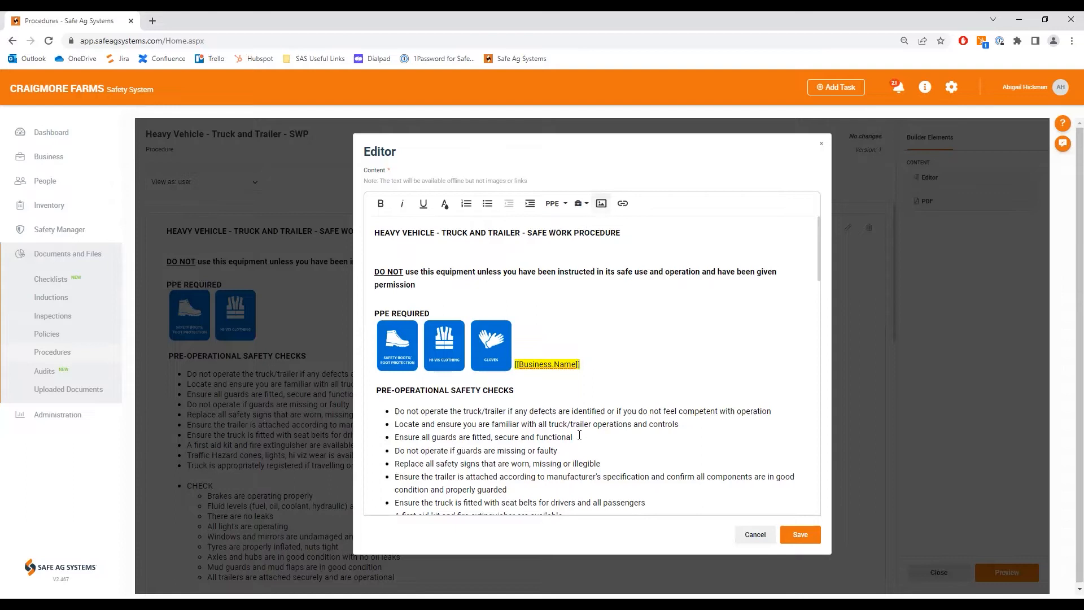
pyautogui.scroll(-1, 591, 404)
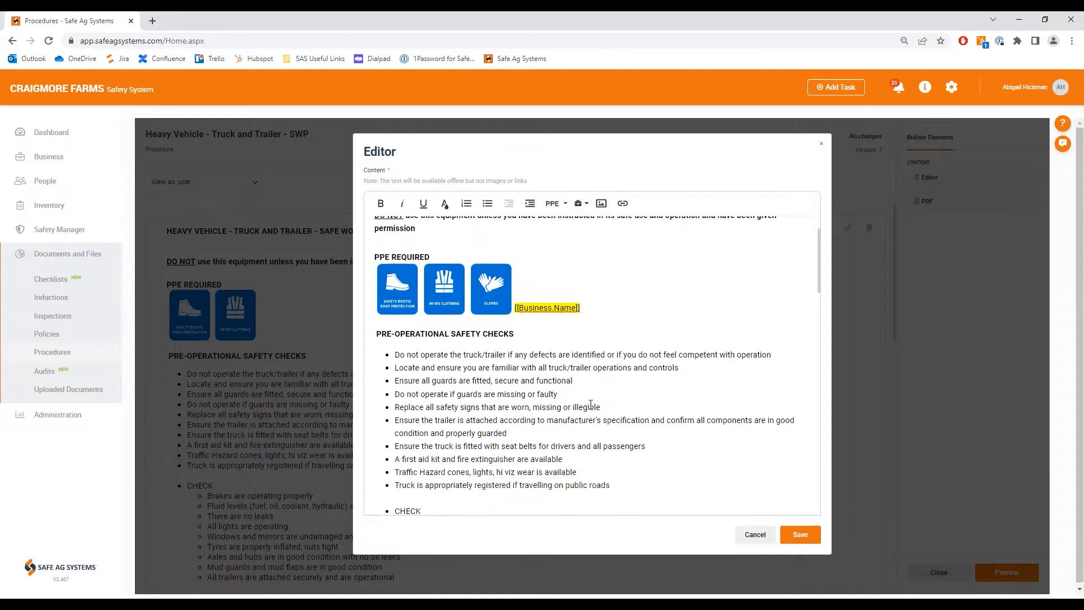
pyautogui.click(623, 204)
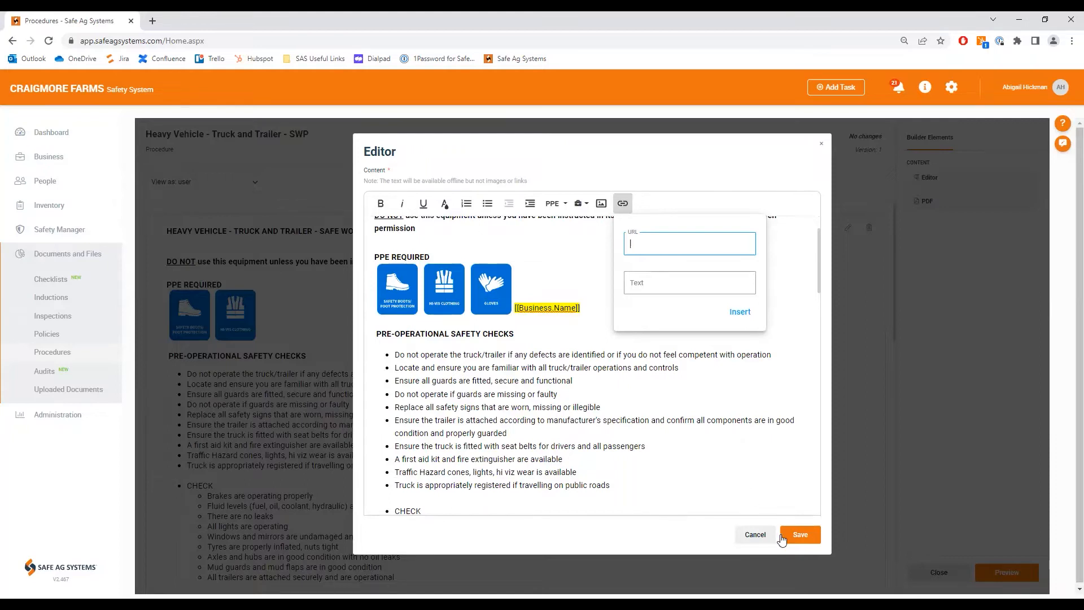
pyautogui.click(722, 393)
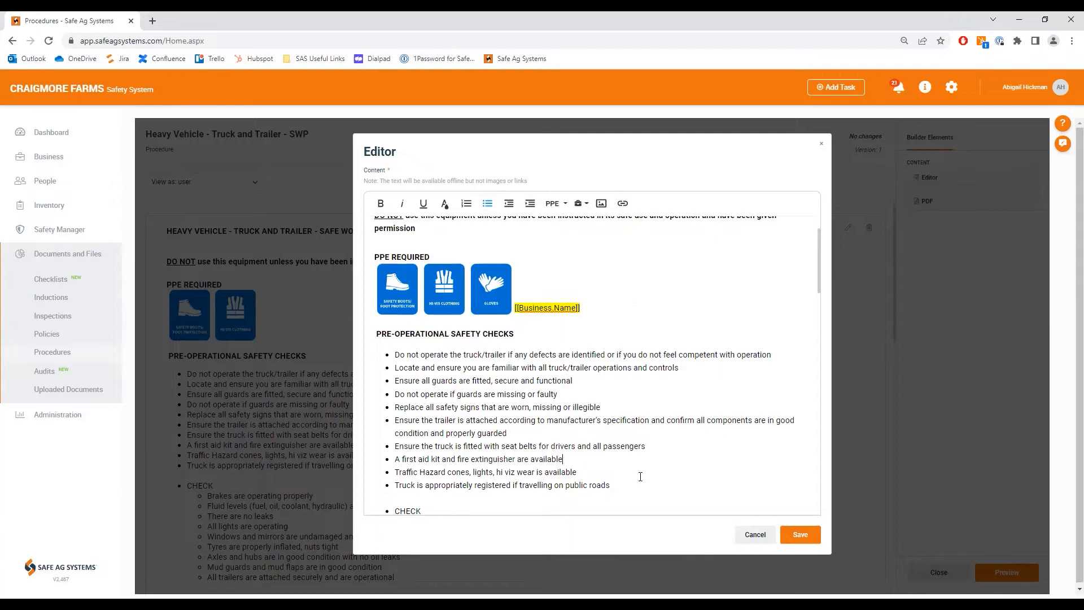
# Step: Save the edited procedure content and open the procedure's preview
pyautogui.click(617, 453)
pyautogui.click(800, 535)
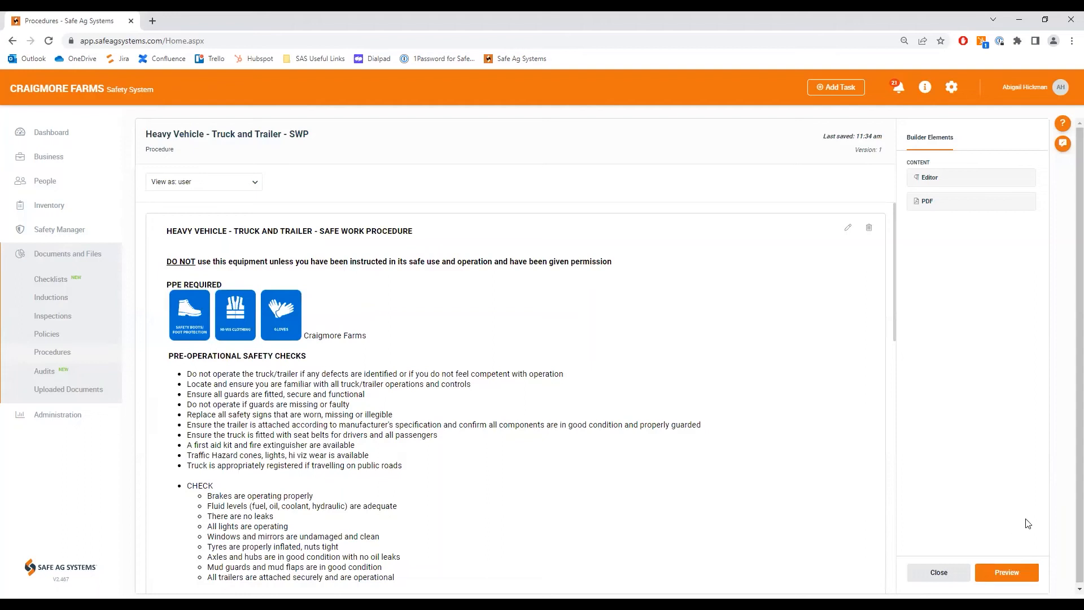
pyautogui.click(1009, 573)
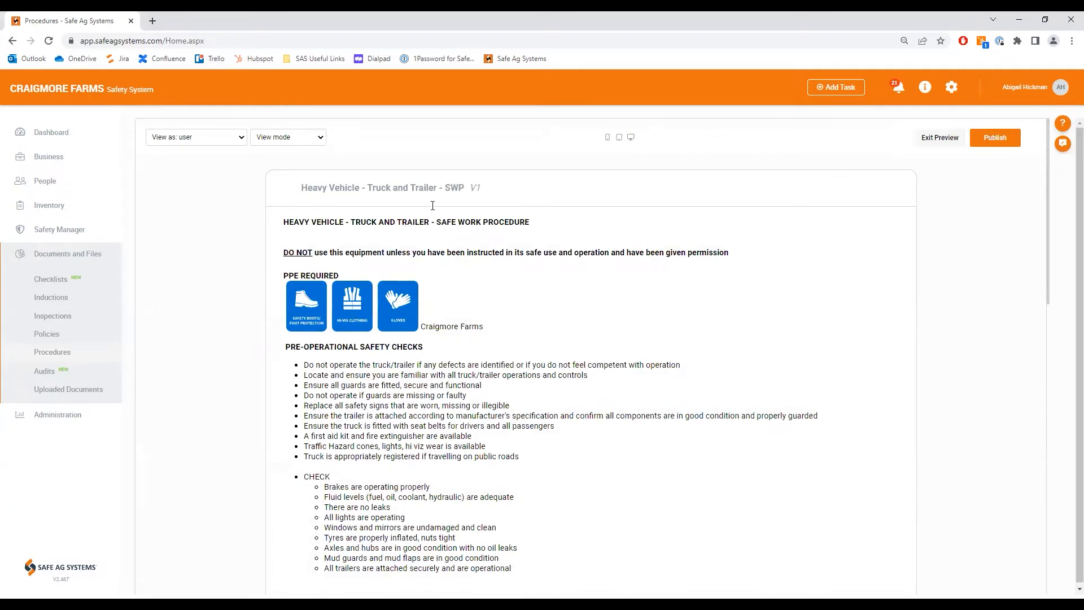
# Step: Preview the procedure in Update mode, and return the preview to View mode
pyautogui.click(319, 138)
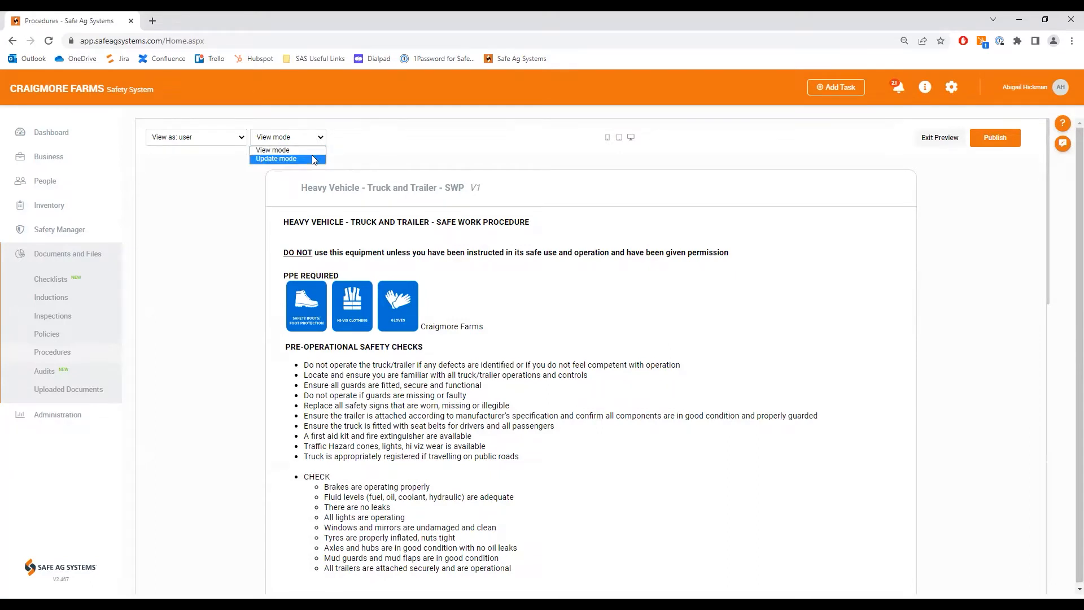
pyautogui.click(314, 160)
pyautogui.click(313, 140)
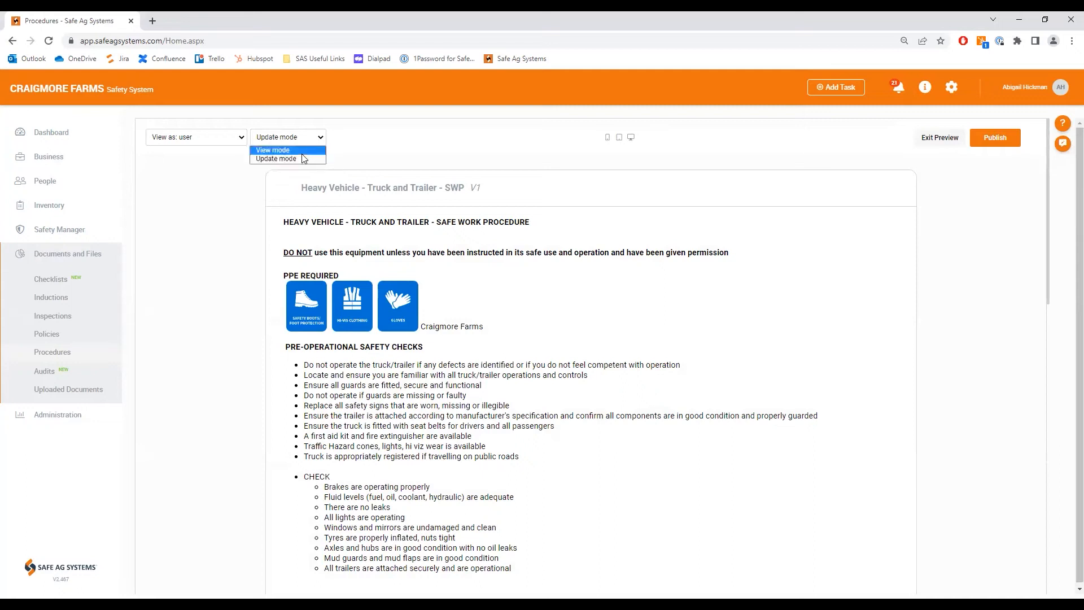
pyautogui.click(302, 152)
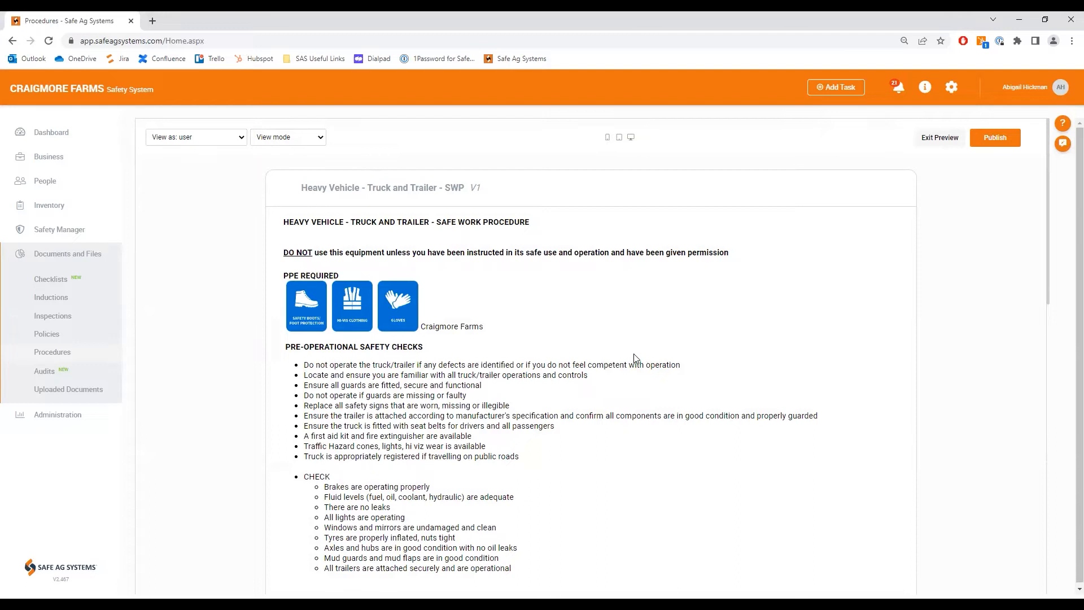
# Step: Preview the procedure in tablet and phone layouts, and exit the preview and the builder without publishing
pyautogui.click(619, 141)
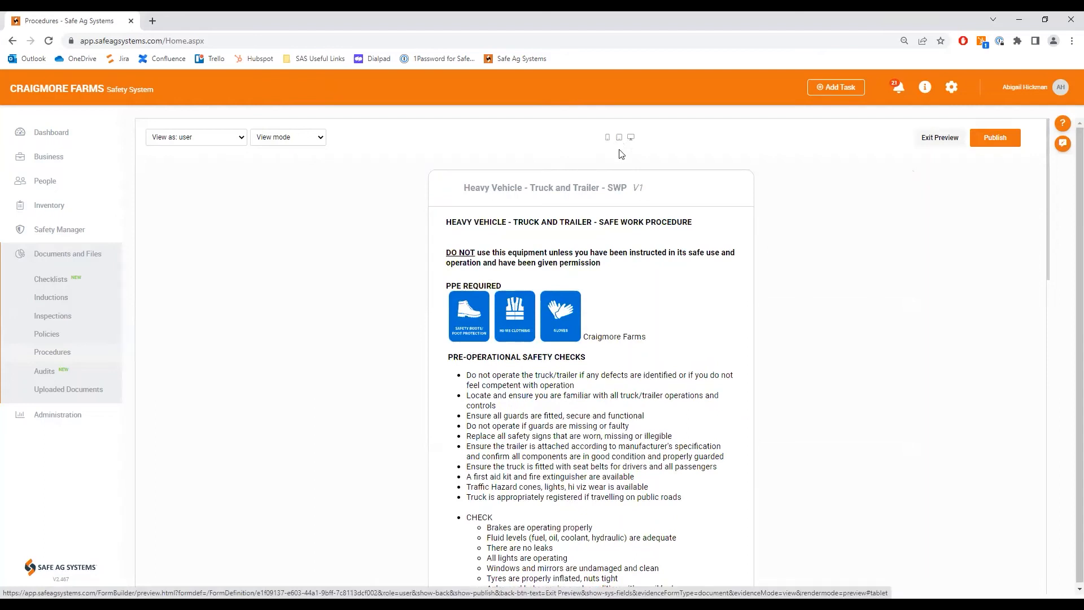
pyautogui.click(608, 139)
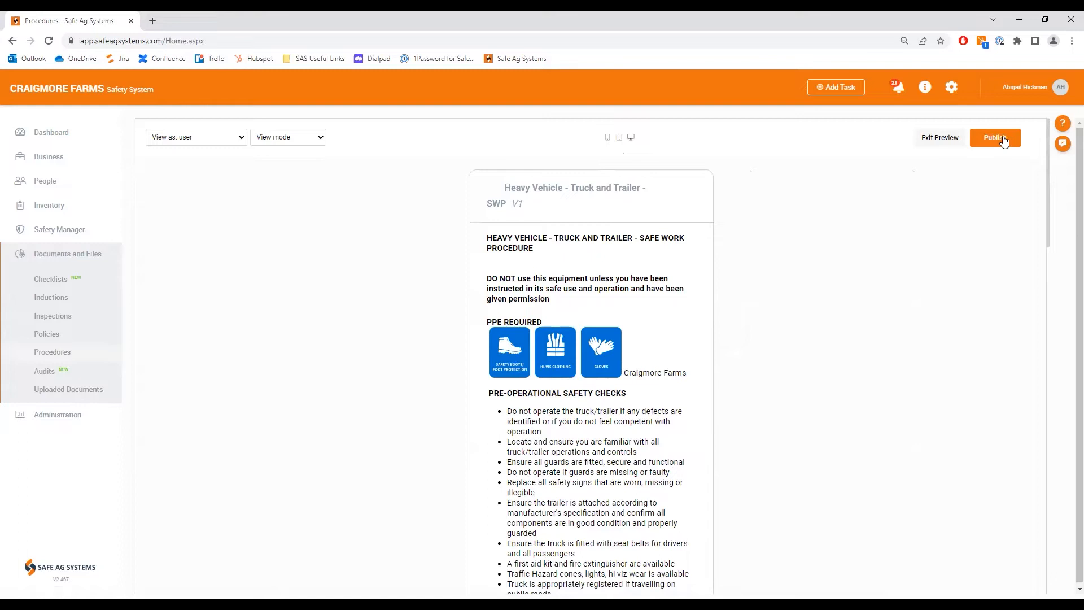
pyautogui.click(940, 141)
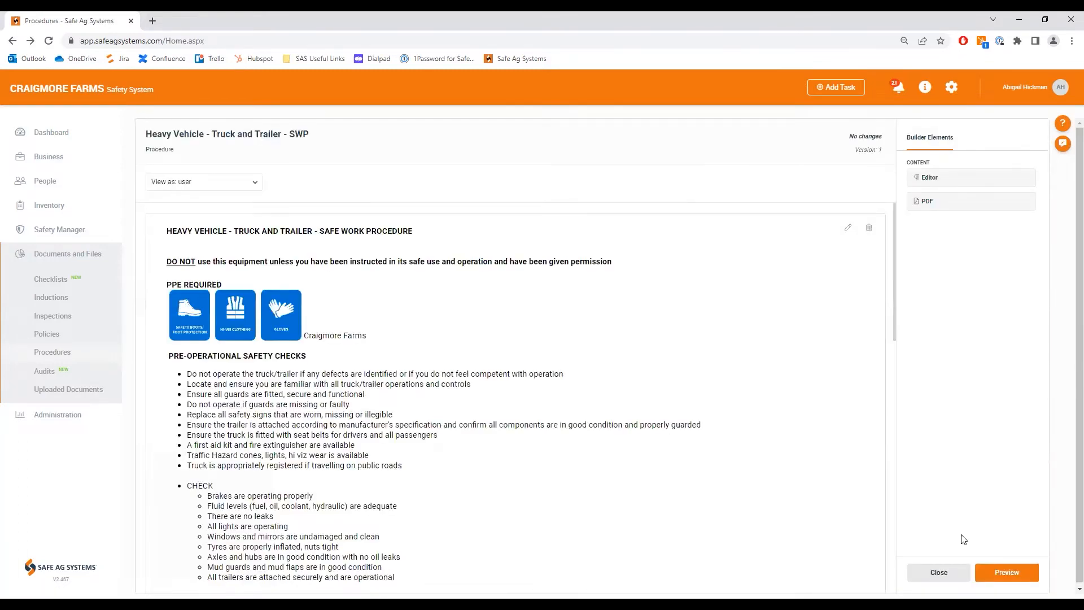
pyautogui.click(935, 573)
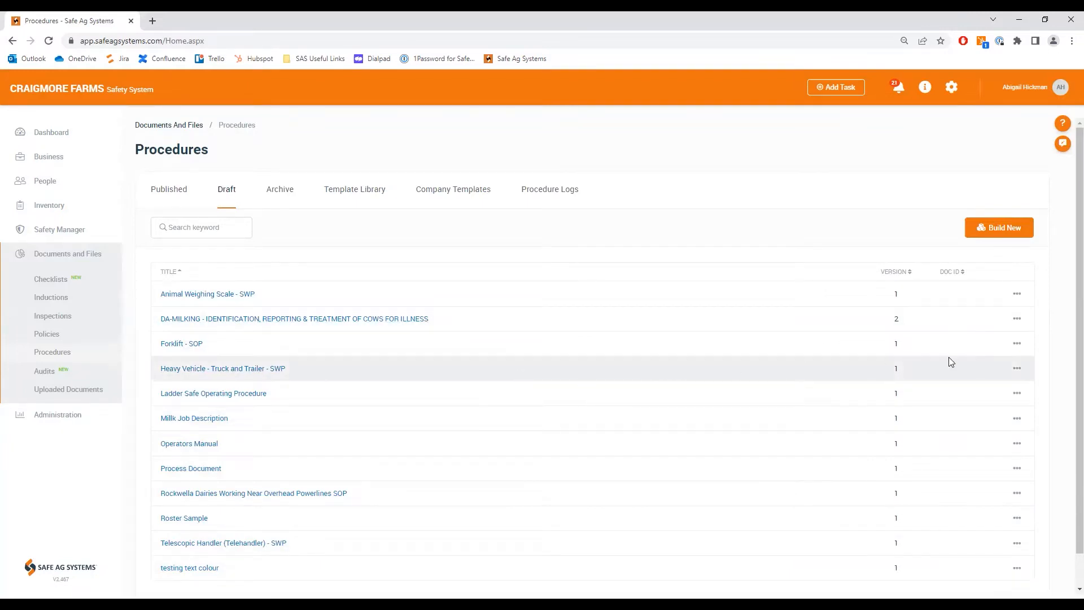
# Step: Open the draft "Heavy Vehicle - Truck and Trailer - SWP" procedure and start publishing it
pyautogui.click(1019, 370)
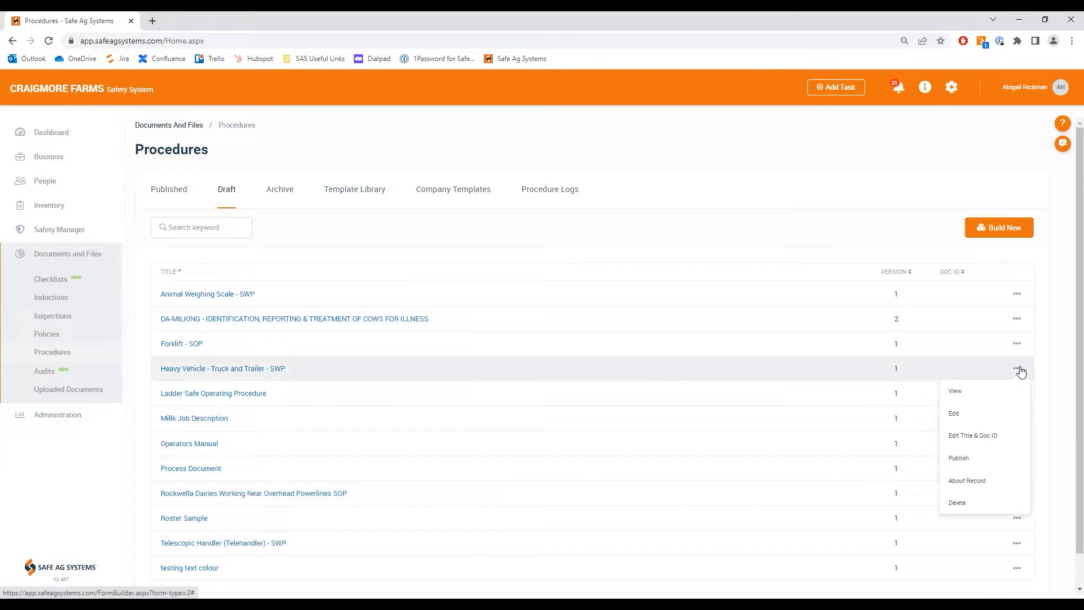
pyautogui.click(269, 370)
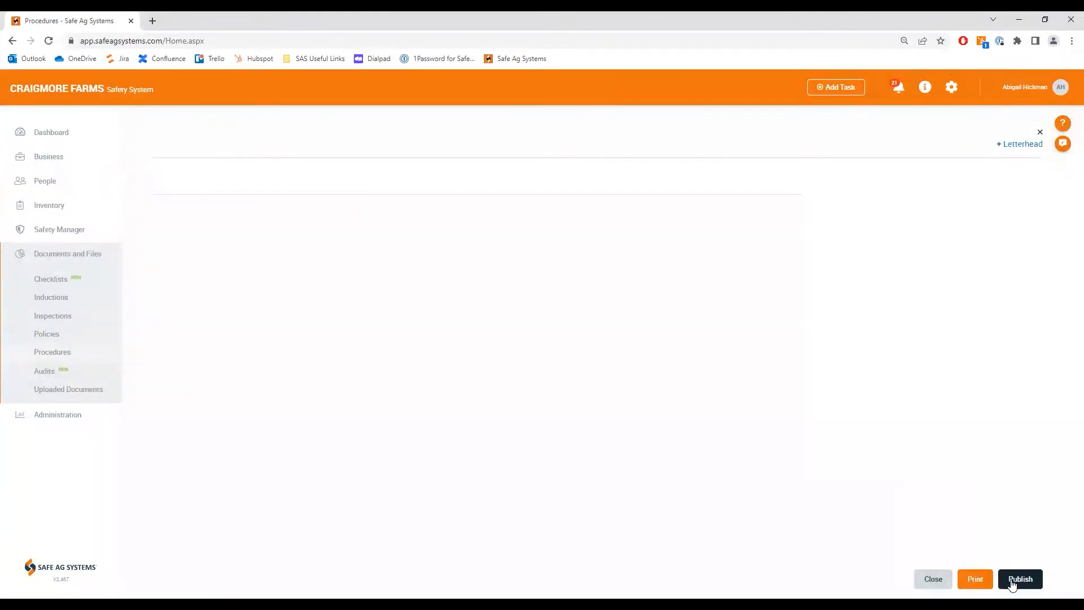
pyautogui.click(1018, 582)
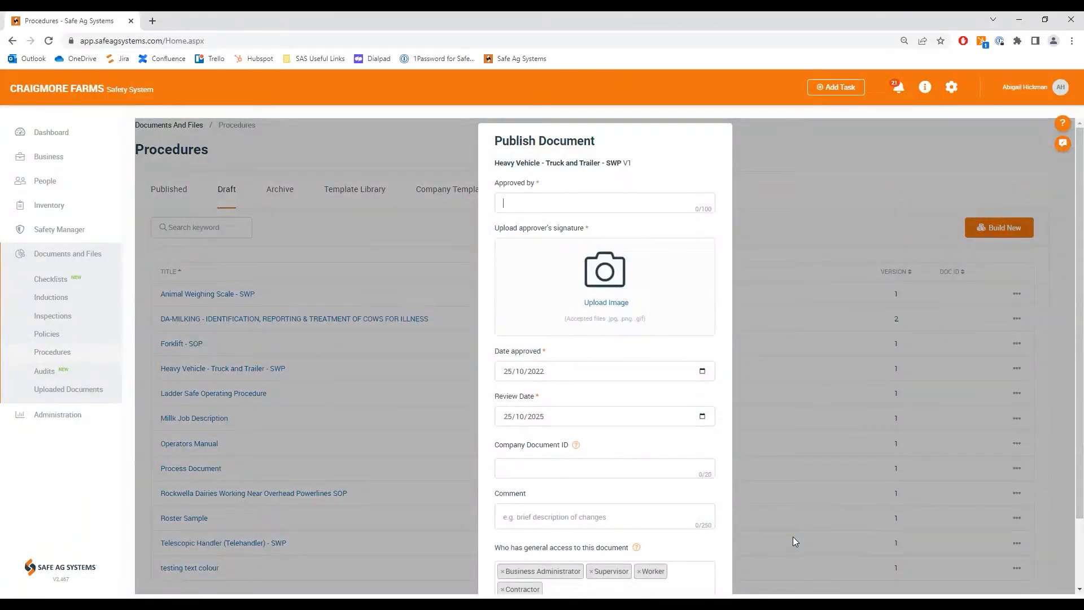
# Step: Enter the approver's full name and upload the approver's signature image in the publishing details
pyautogui.click(618, 304)
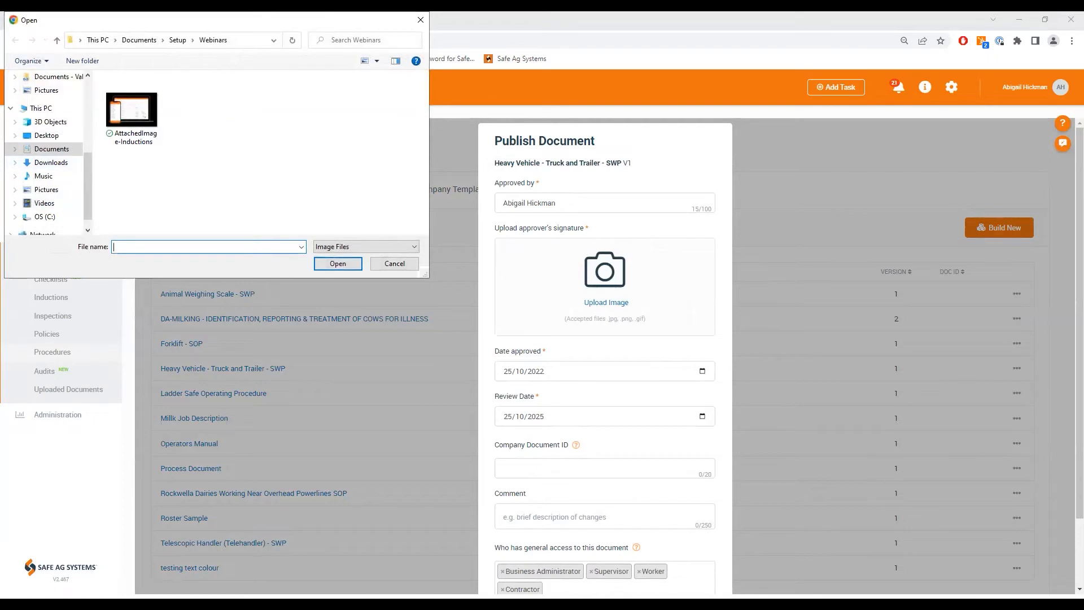
pyautogui.moveTo(216, 21); pyautogui.dragTo(0, 22)
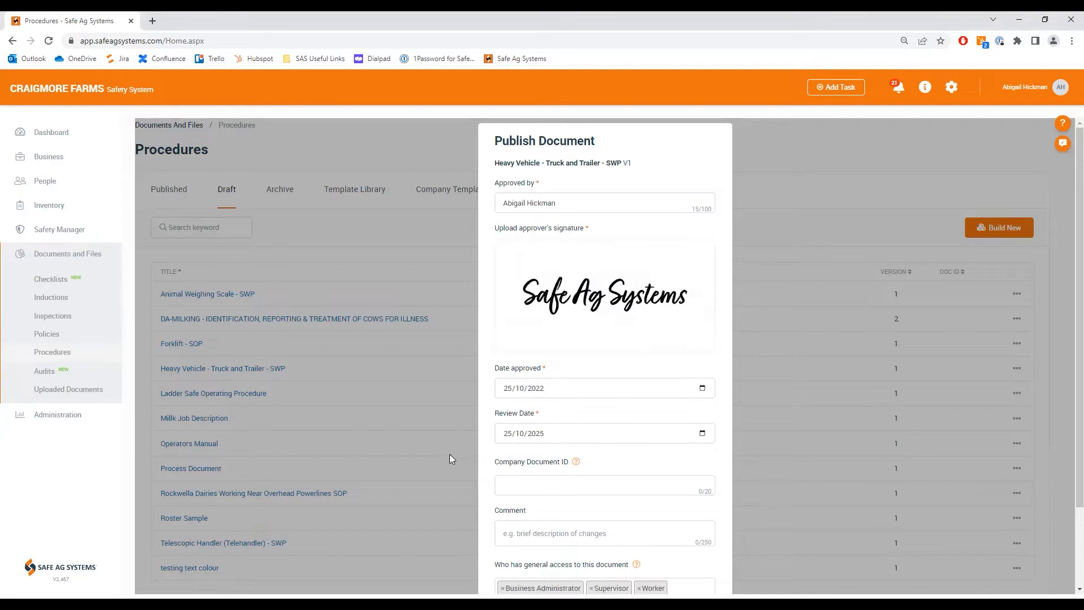
# Step: Review the remaining publishing details, publish the truck and trailer procedure and dismiss the confirmation
pyautogui.scroll(-1, 617, 405)
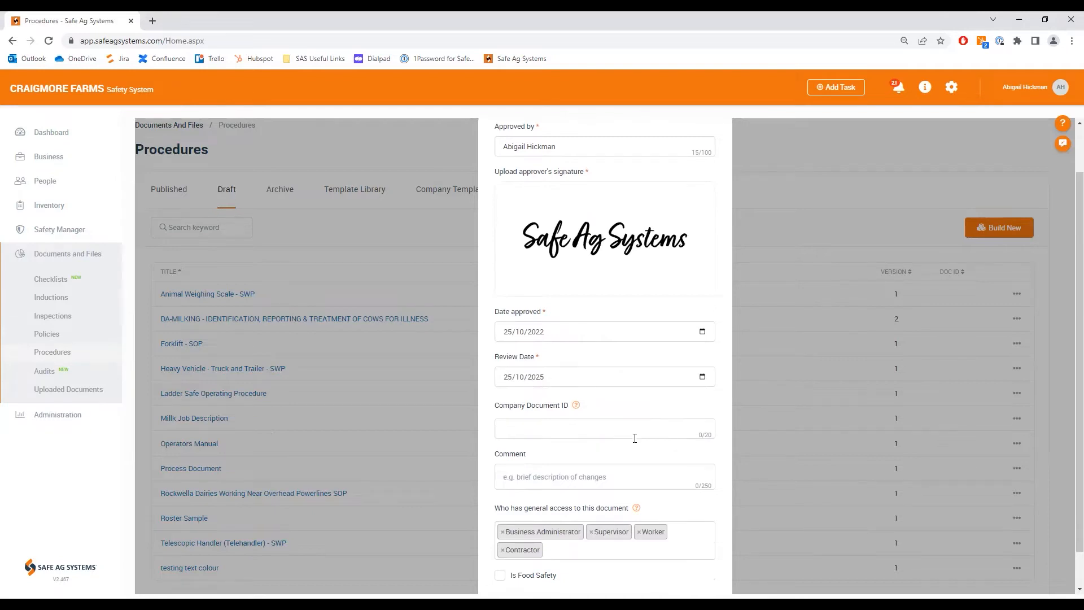
pyautogui.scroll(-2, 689, 476)
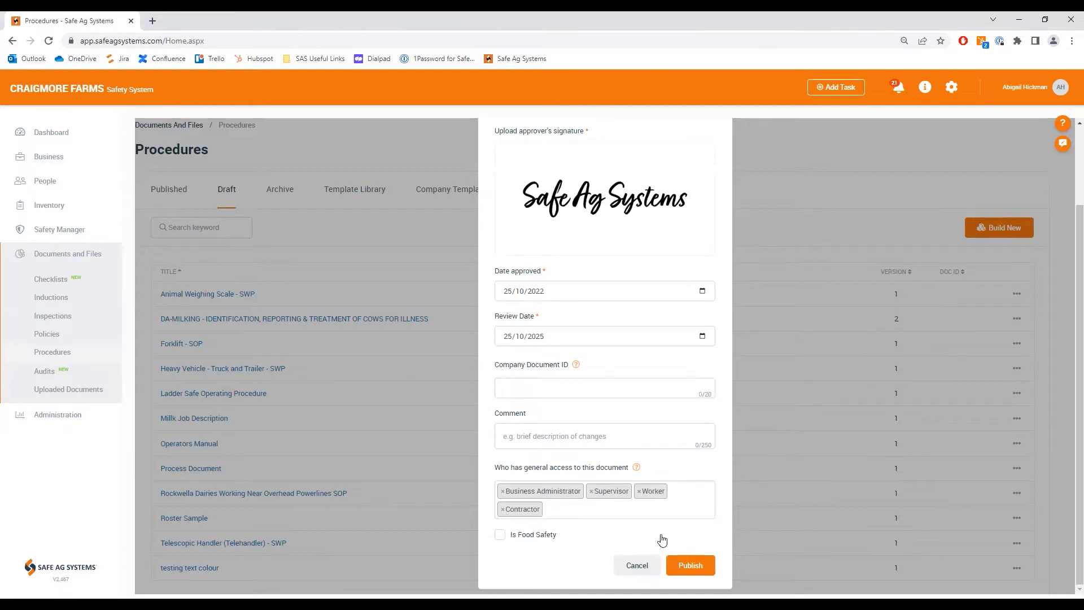
pyautogui.click(696, 567)
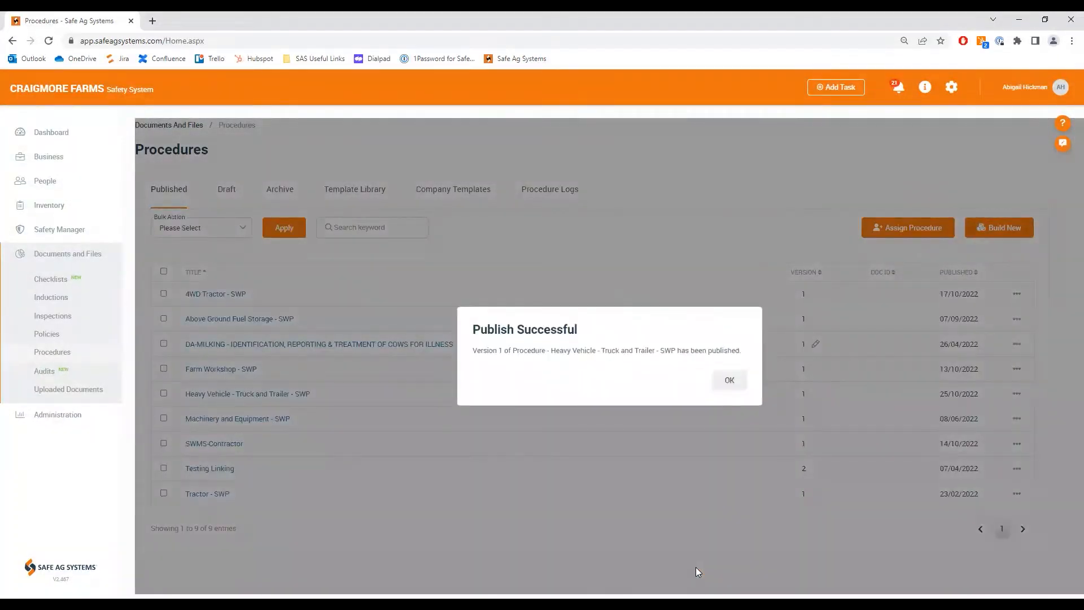
pyautogui.click(734, 380)
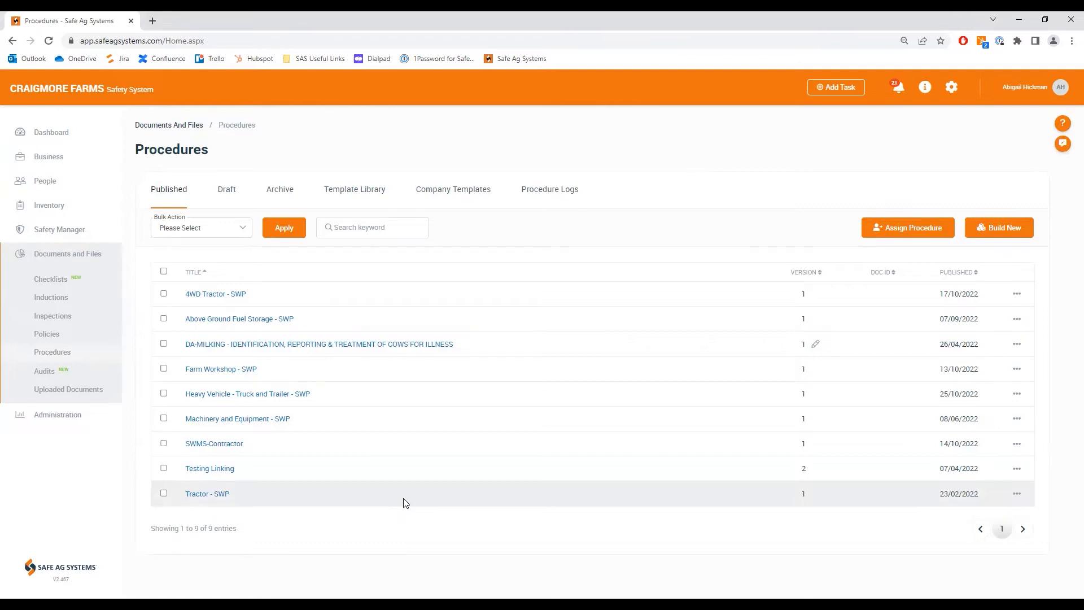
# Step: Start a new procedure assignment and choose "Farm Workshop - SWP" as its title
pyautogui.click(929, 234)
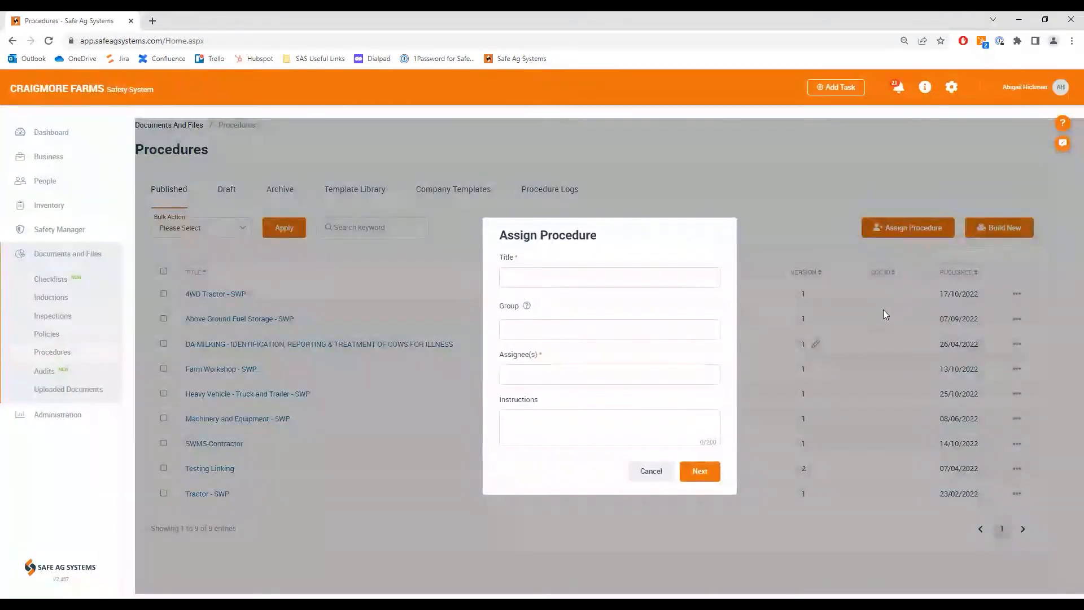
pyautogui.click(657, 279)
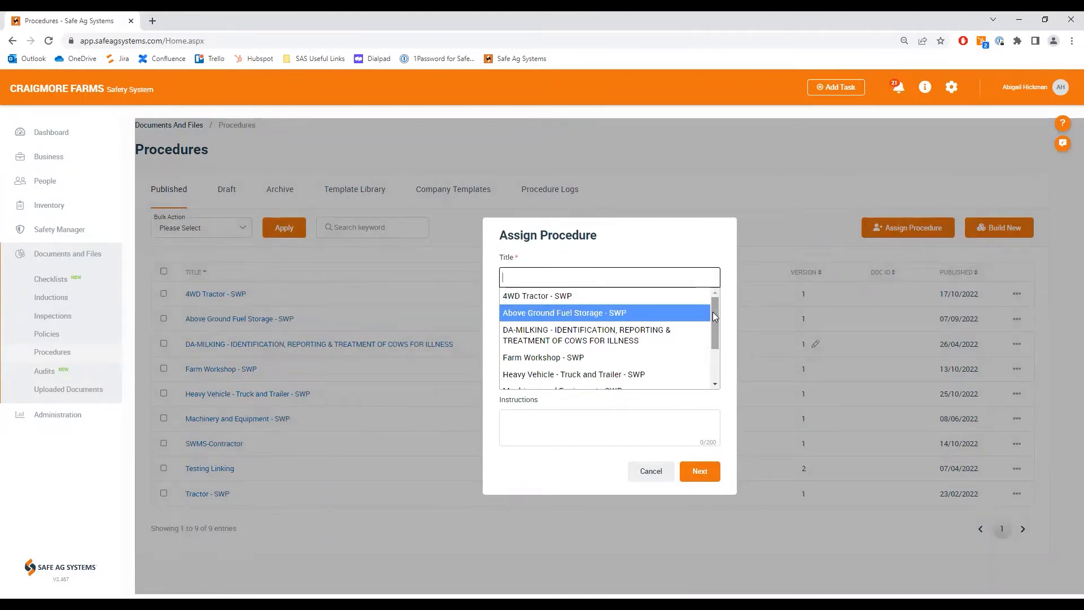
pyautogui.click(599, 363)
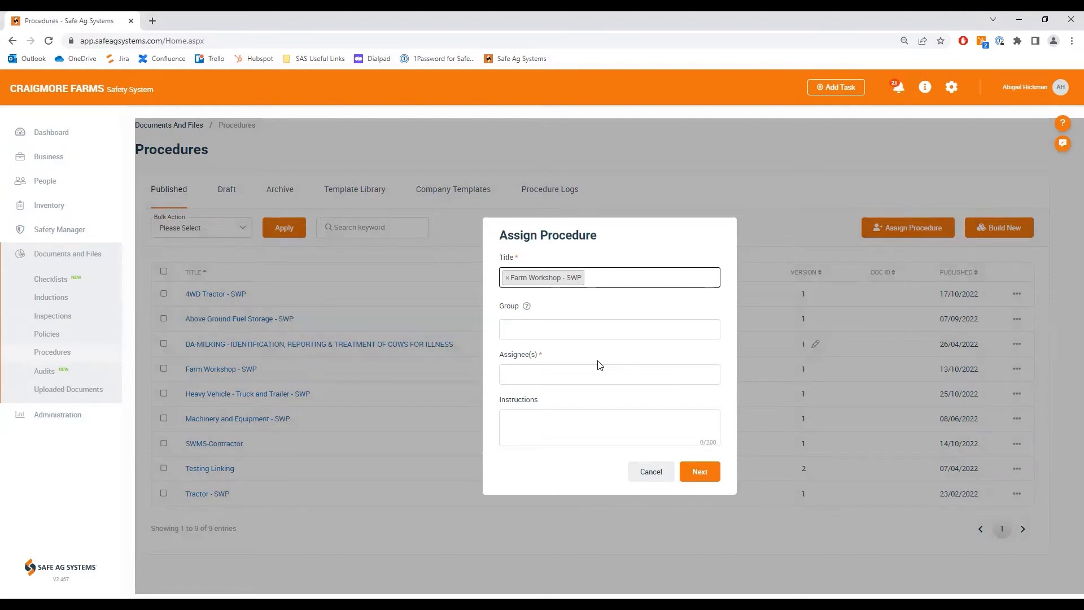
pyautogui.click(555, 333)
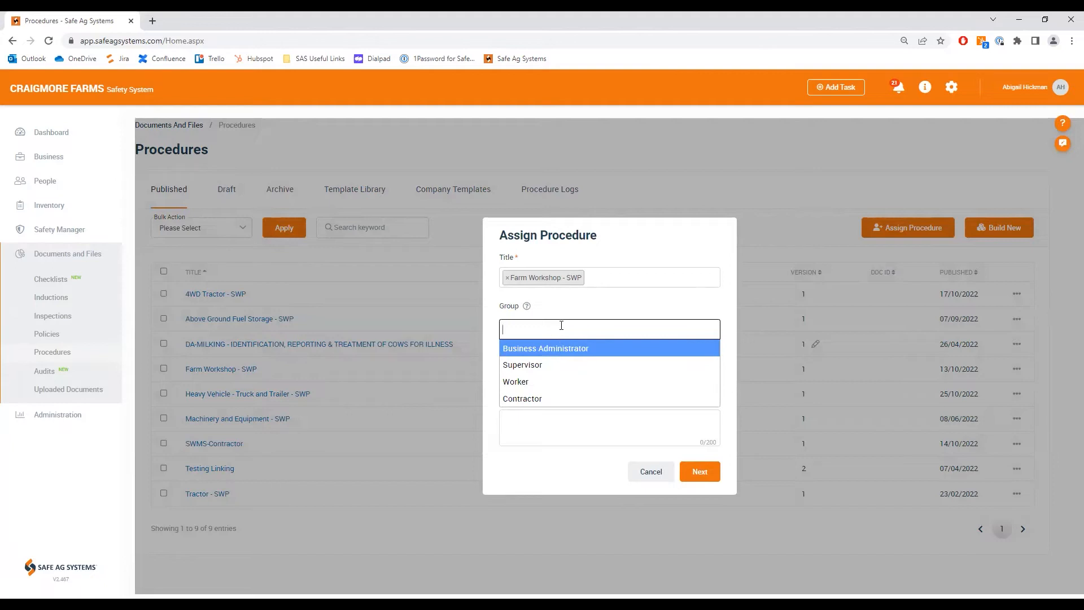
pyautogui.click(591, 381)
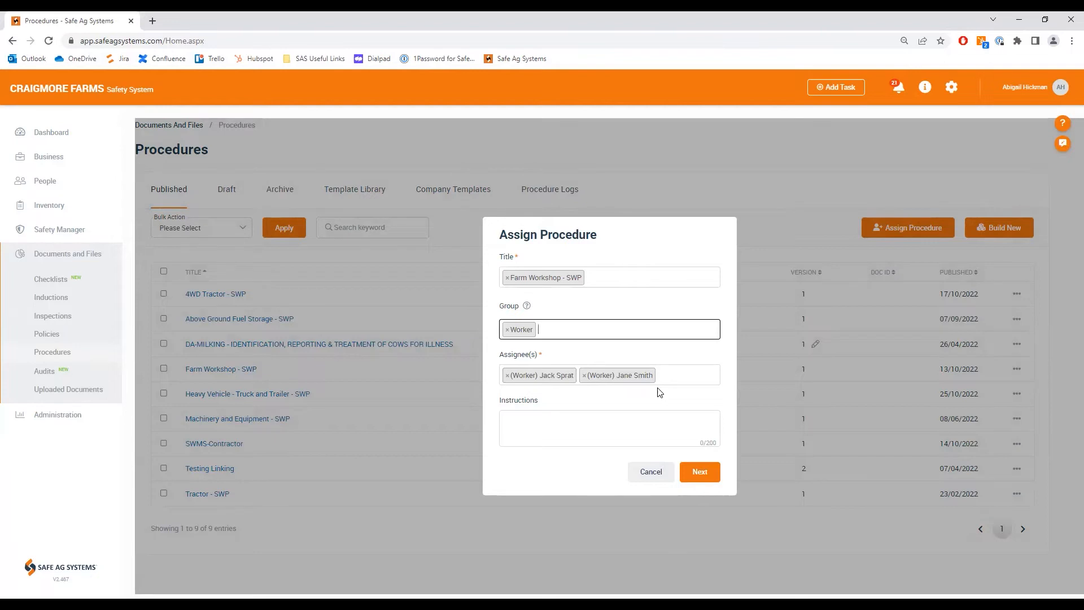
pyautogui.press('BackSpace')
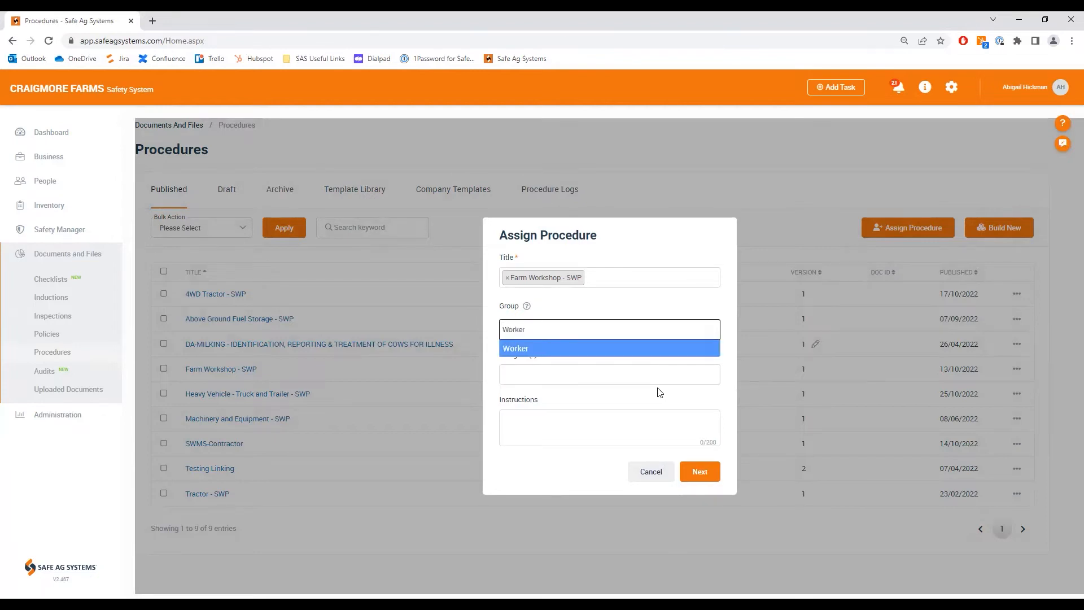
# Step: Choose a single individual worker as the assignee for the Farm Workshop procedure and proceed with the assignment
pyautogui.click(592, 375)
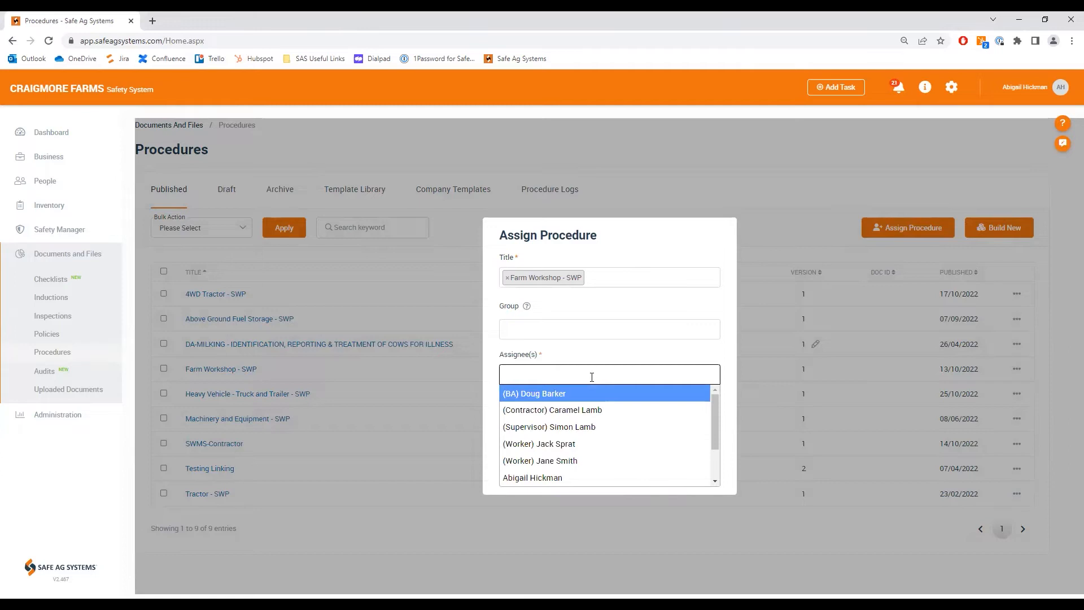
pyautogui.scroll(-1, 608, 426)
pyautogui.click(571, 411)
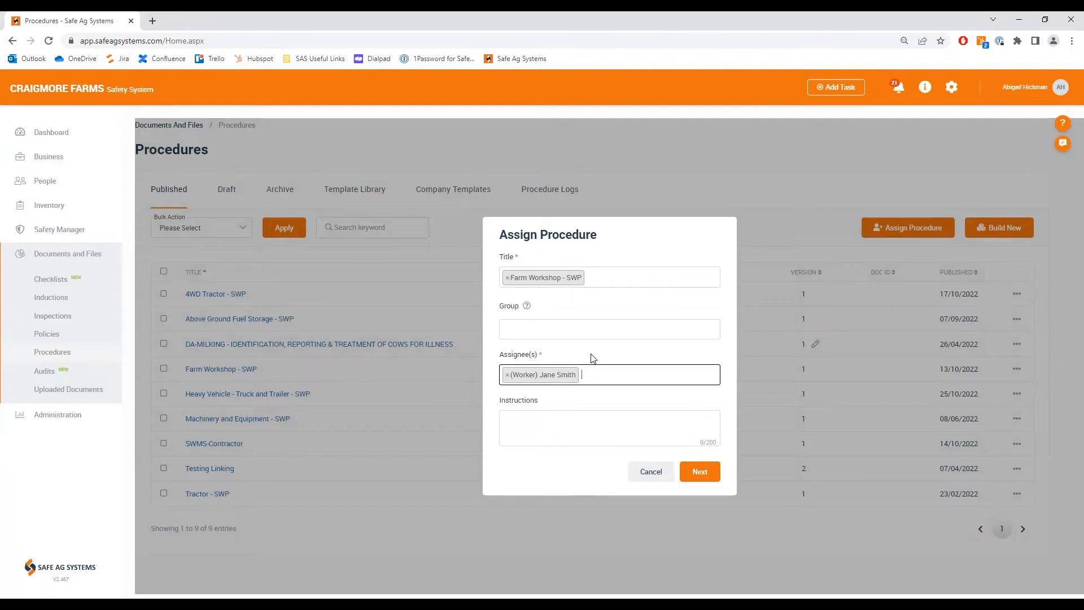
pyautogui.click(703, 475)
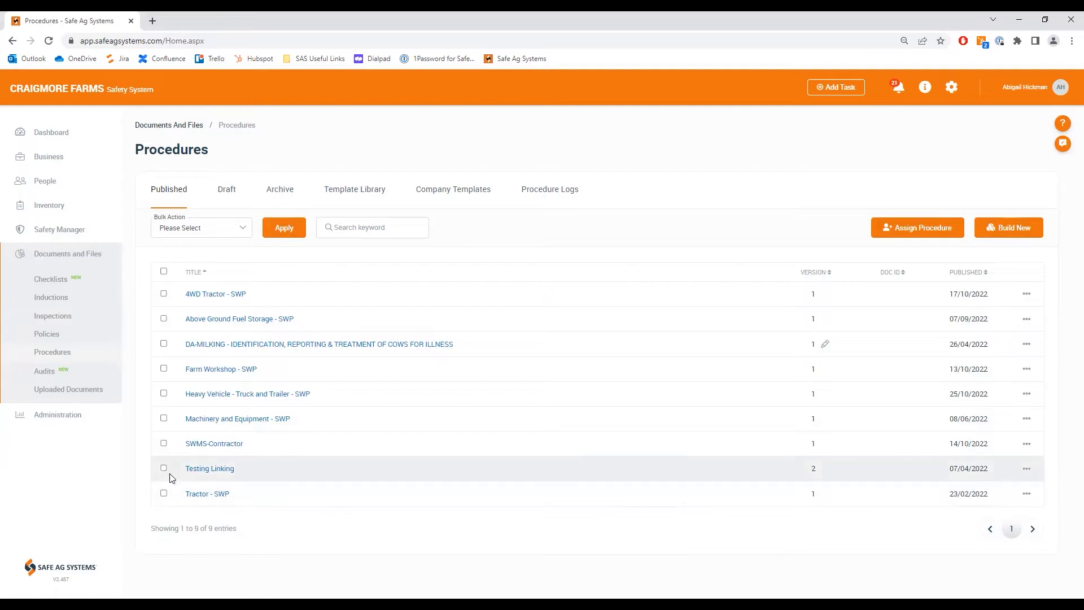
# Step: Start a bulk assignment of the Farm Workshop, Heavy Vehicle - Truck and Trailer, and Machinery and Equipment procedures
pyautogui.click(164, 419)
pyautogui.click(164, 369)
pyautogui.click(163, 393)
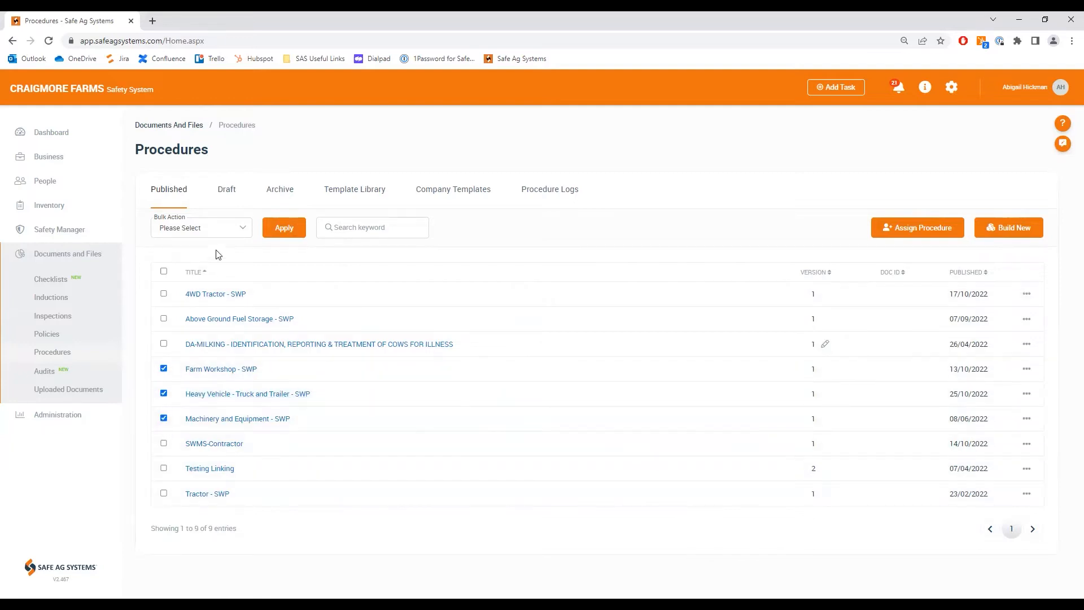
pyautogui.click(239, 229)
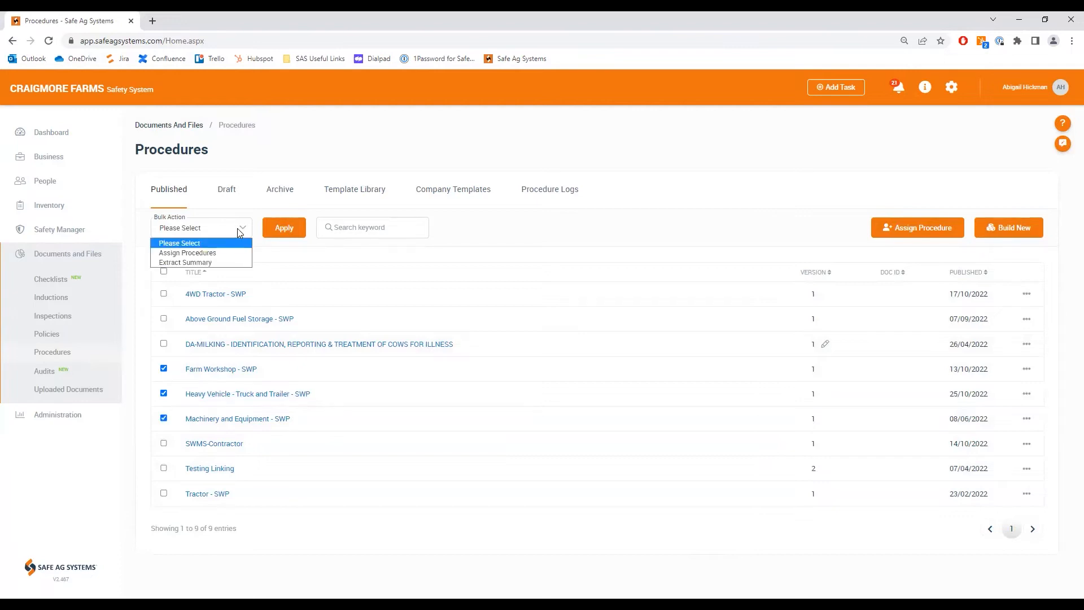
pyautogui.click(215, 255)
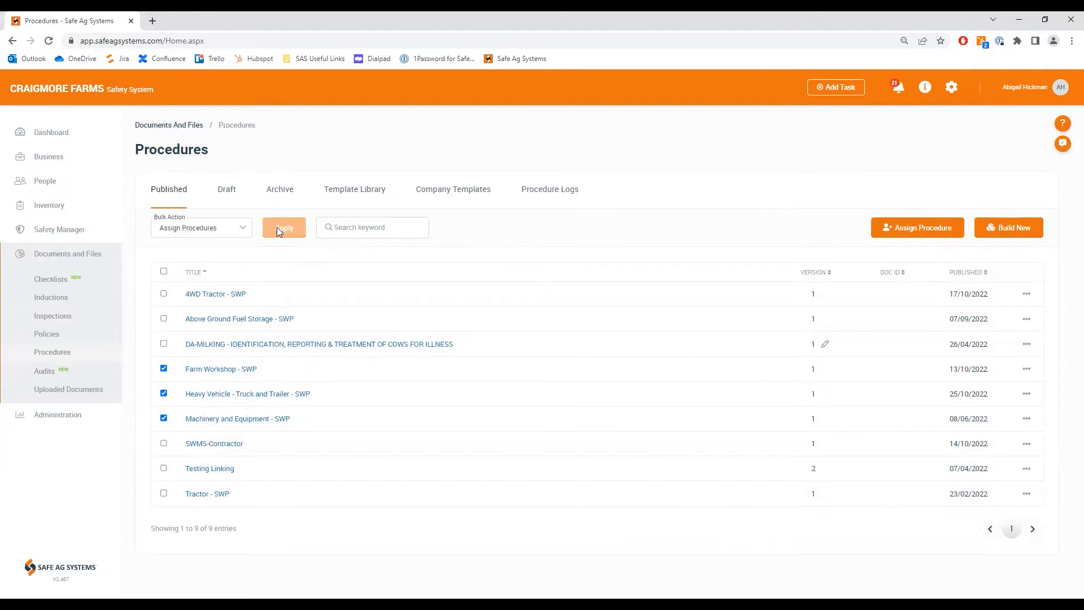
pyautogui.click(277, 227)
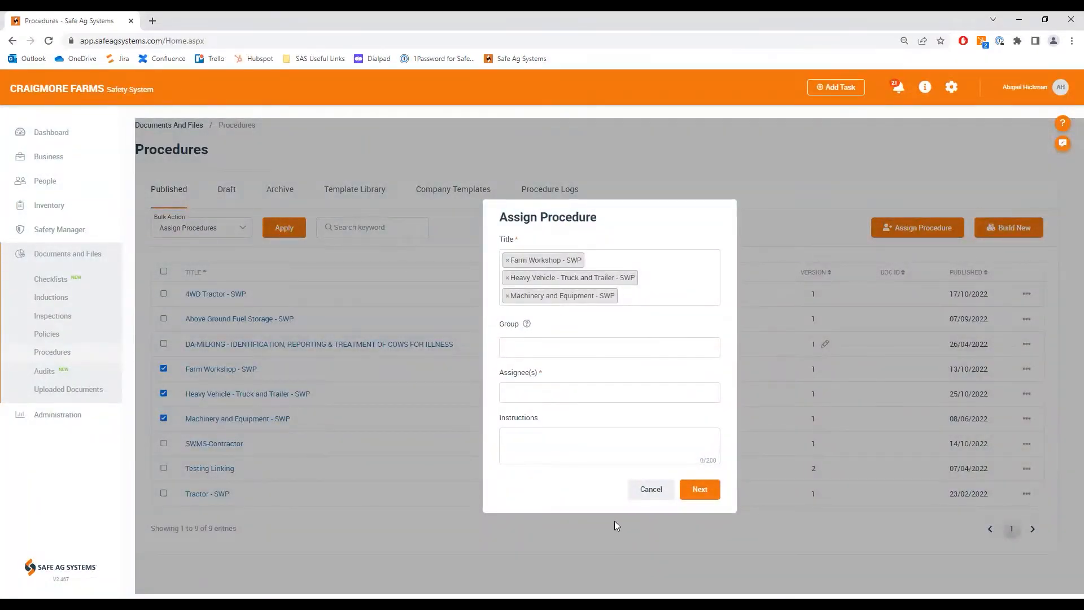
# Step: Set the bulk assignment's group to Supervisor and proceed with it
pyautogui.click(576, 348)
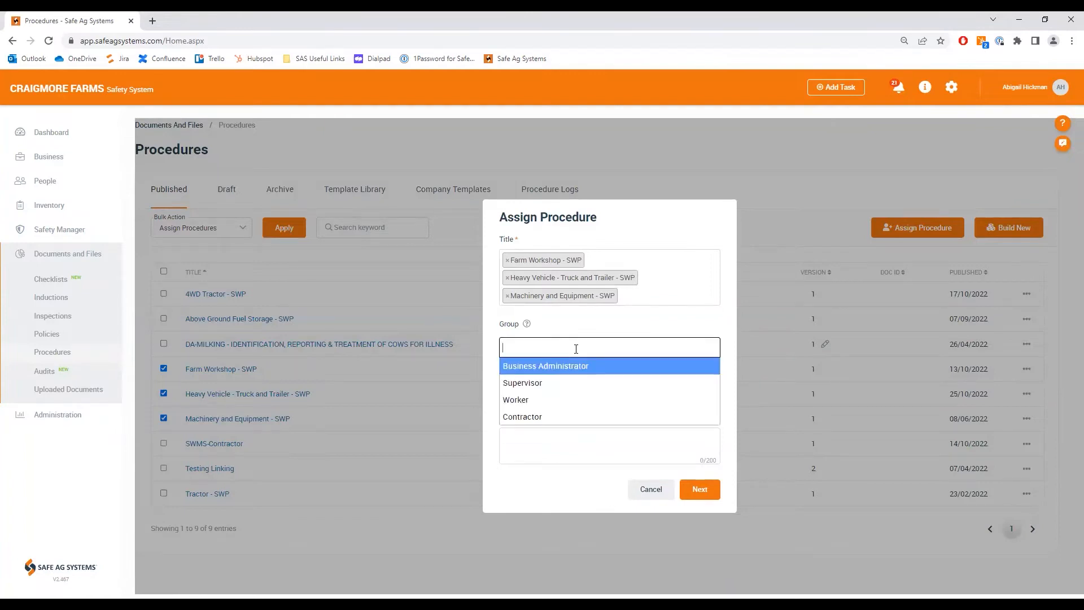
pyautogui.click(540, 379)
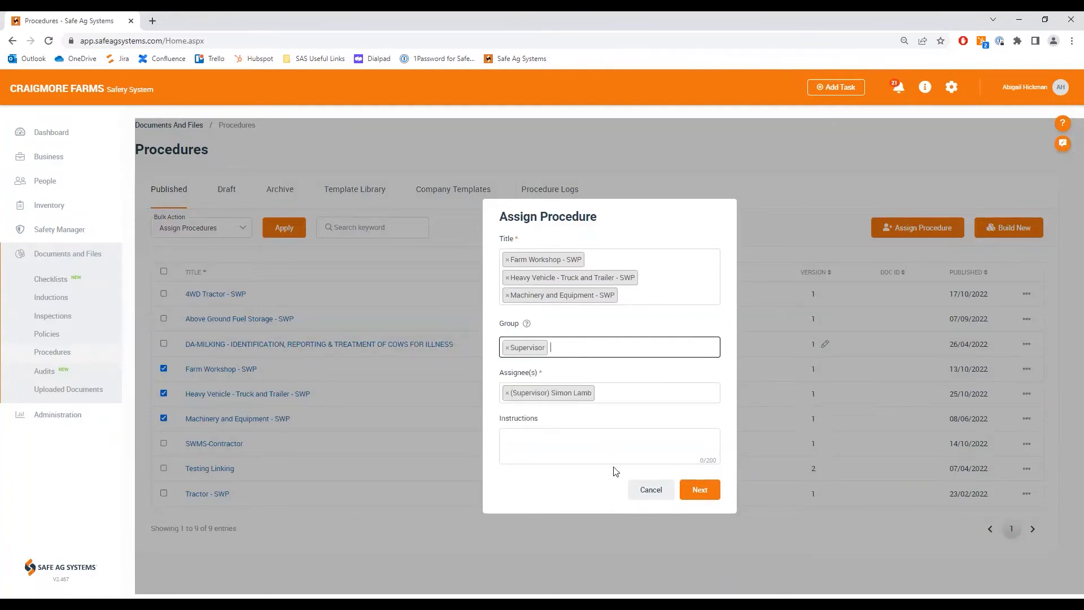
pyautogui.click(699, 488)
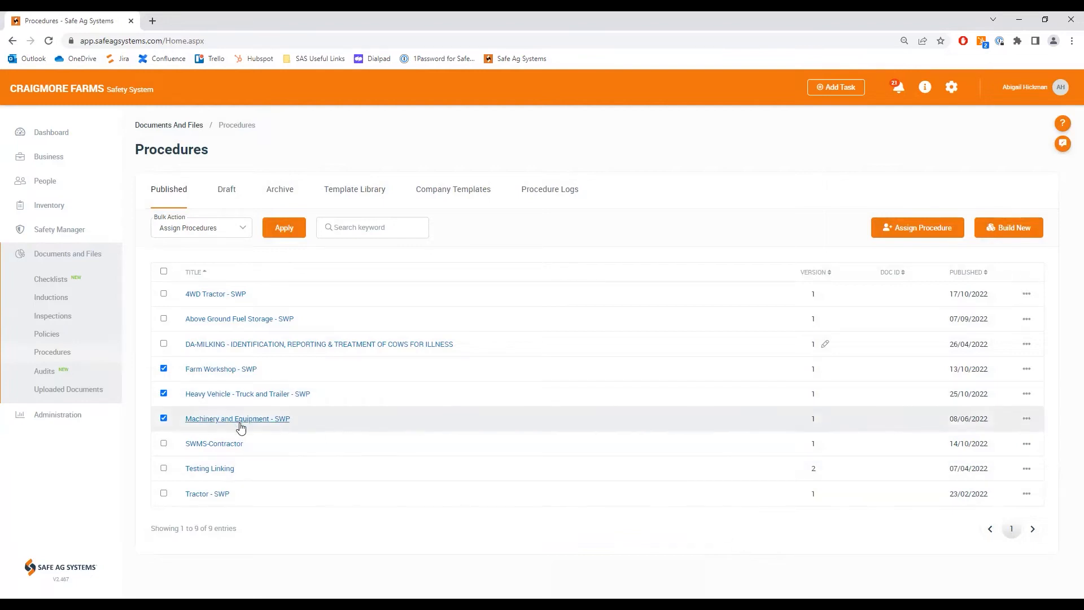
# Step: Deselect the Machinery and Equipment, Heavy Vehicle - Truck and Trailer, and Farm Workshop procedures in the published list
pyautogui.click(164, 419)
pyautogui.click(164, 393)
pyautogui.click(164, 369)
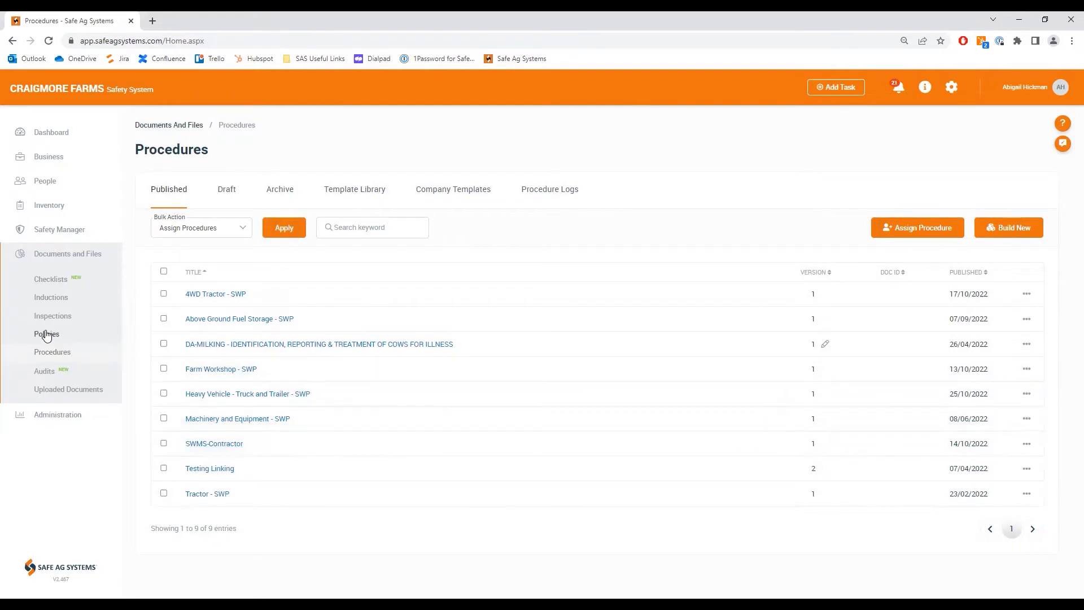
# Step: Go to the policies and build a new policy titled "Demo Policy"
pyautogui.click(112, 335)
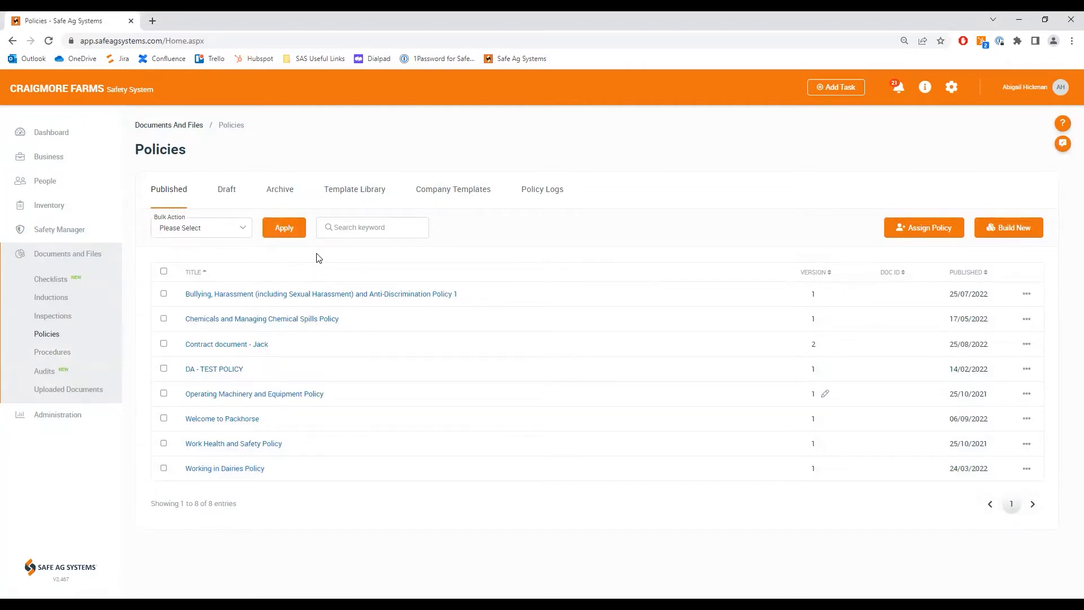
pyautogui.click(371, 193)
pyautogui.click(1007, 227)
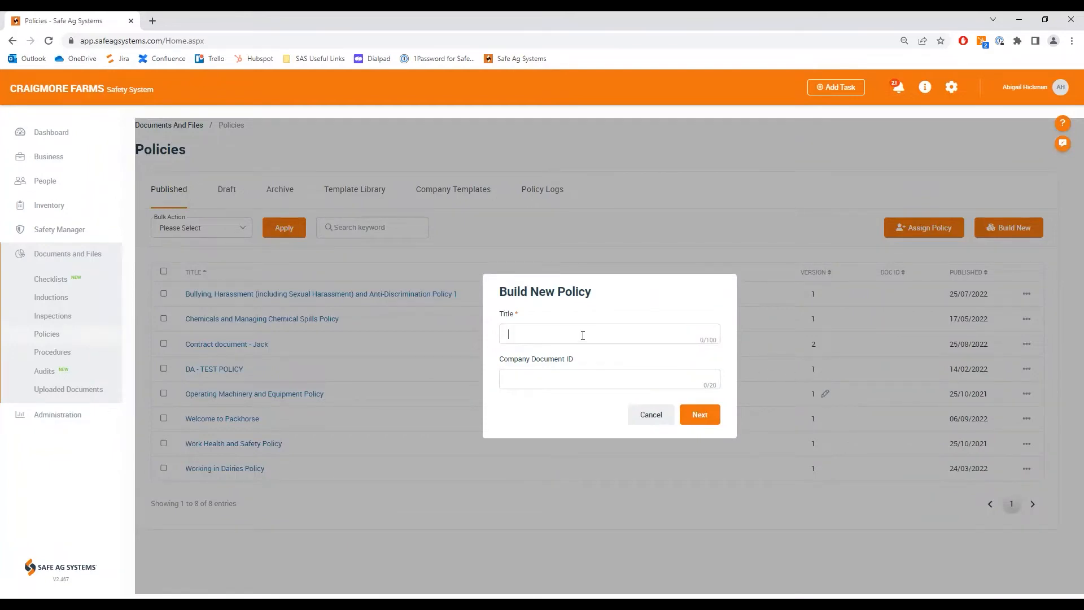
pyautogui.write('Demo Policy')
pyautogui.click(686, 411)
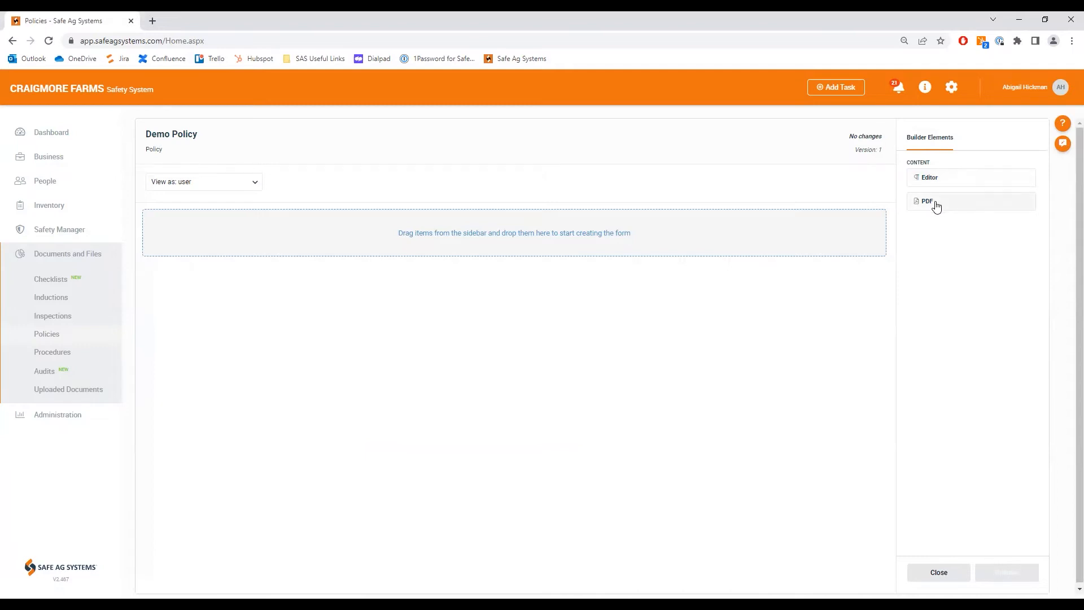
# Step: Add a PDF element containing the AppSetupGuide file to the Demo Policy, save it and close the policy builder
pyautogui.moveTo(934, 199); pyautogui.dragTo(491, 238)
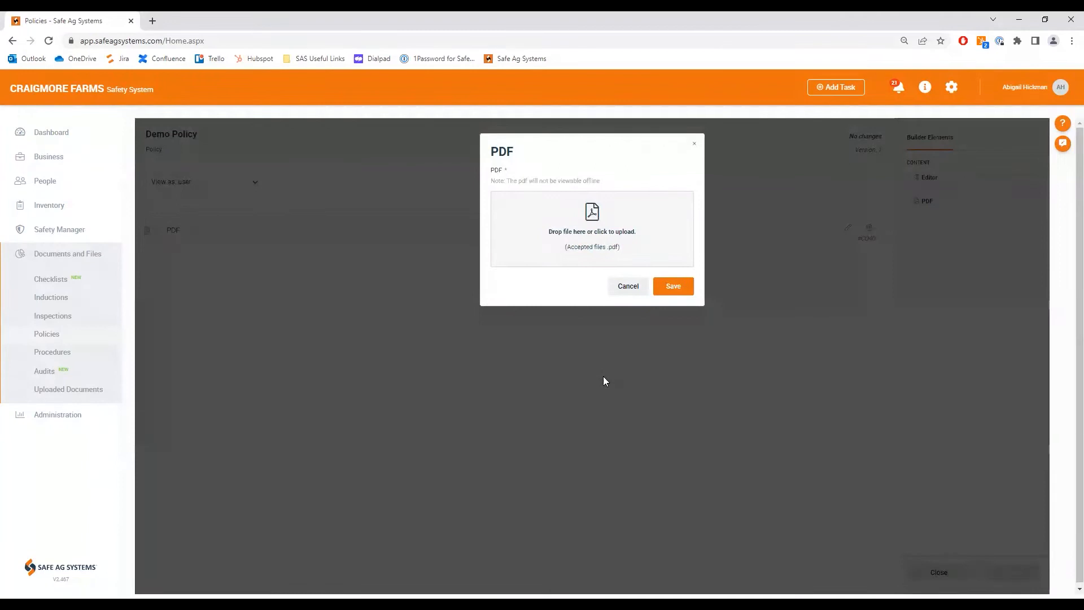
pyautogui.click(594, 231)
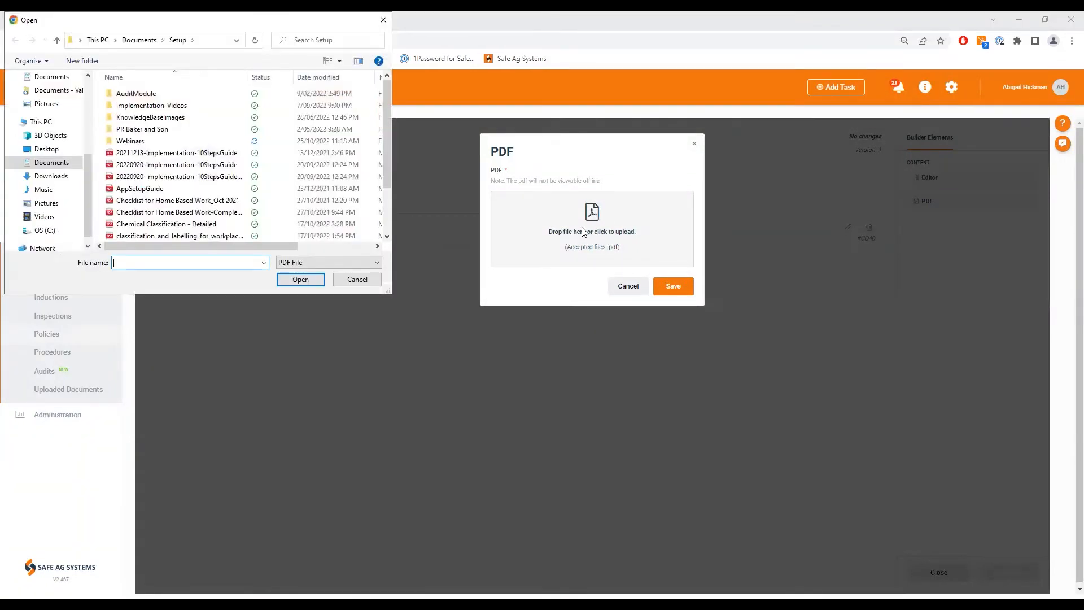
pyautogui.click(164, 189)
pyautogui.click(300, 280)
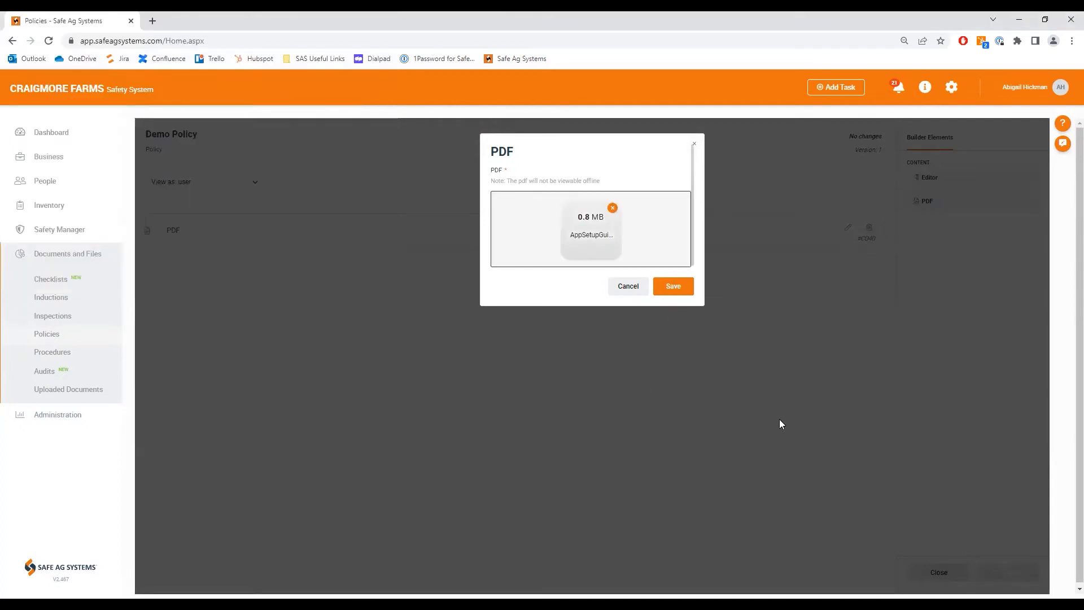
pyautogui.click(674, 287)
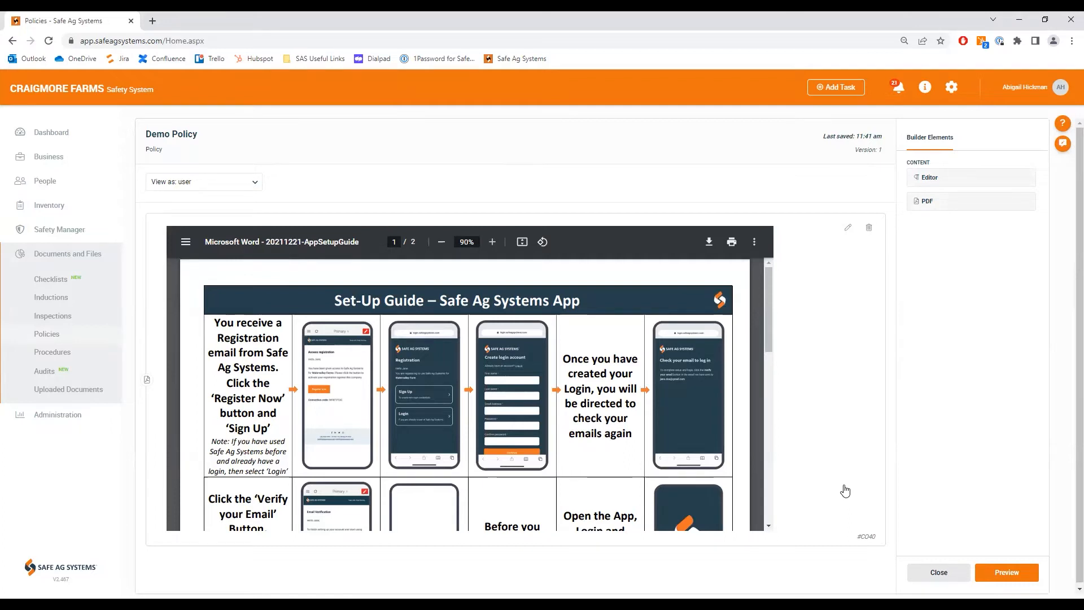
pyautogui.click(939, 573)
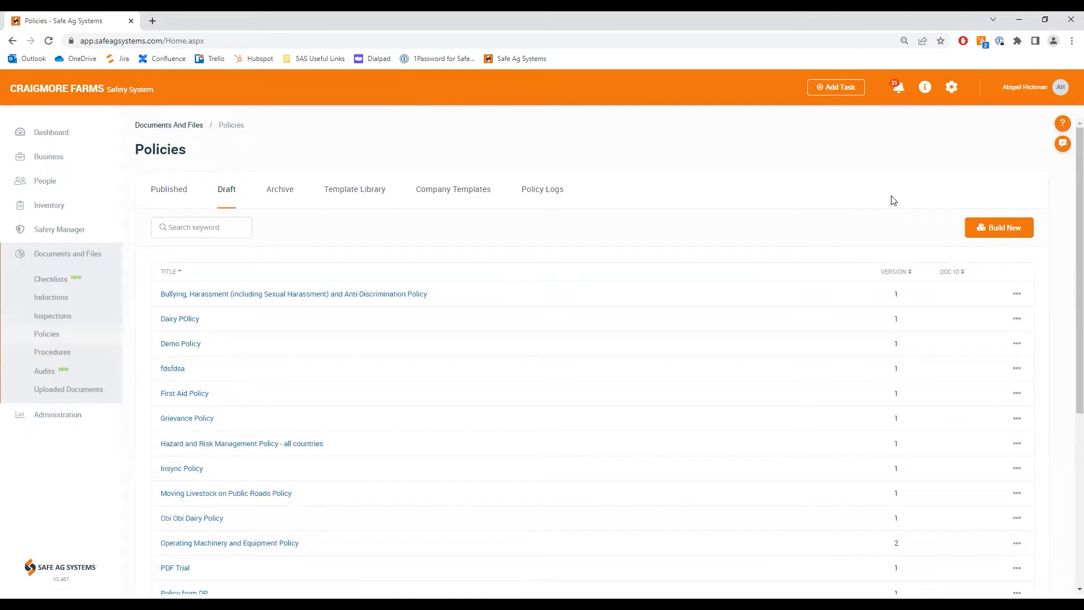
# Step: Browse the checklist template library, examining the Dozer Checklist template and the actions available for the Fit for Work Checklist
pyautogui.click(54, 281)
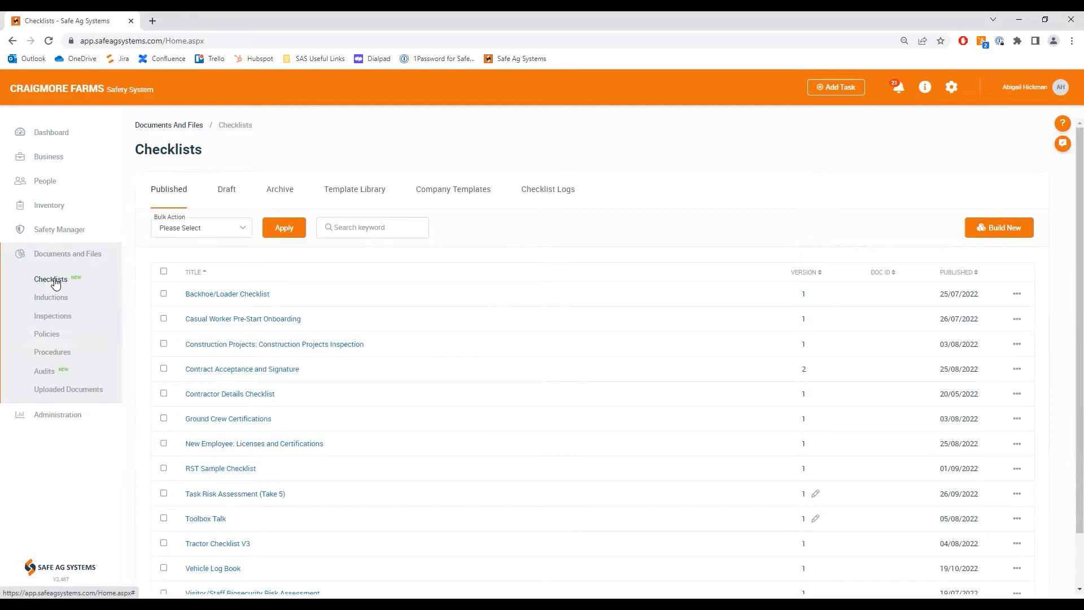
pyautogui.click(358, 193)
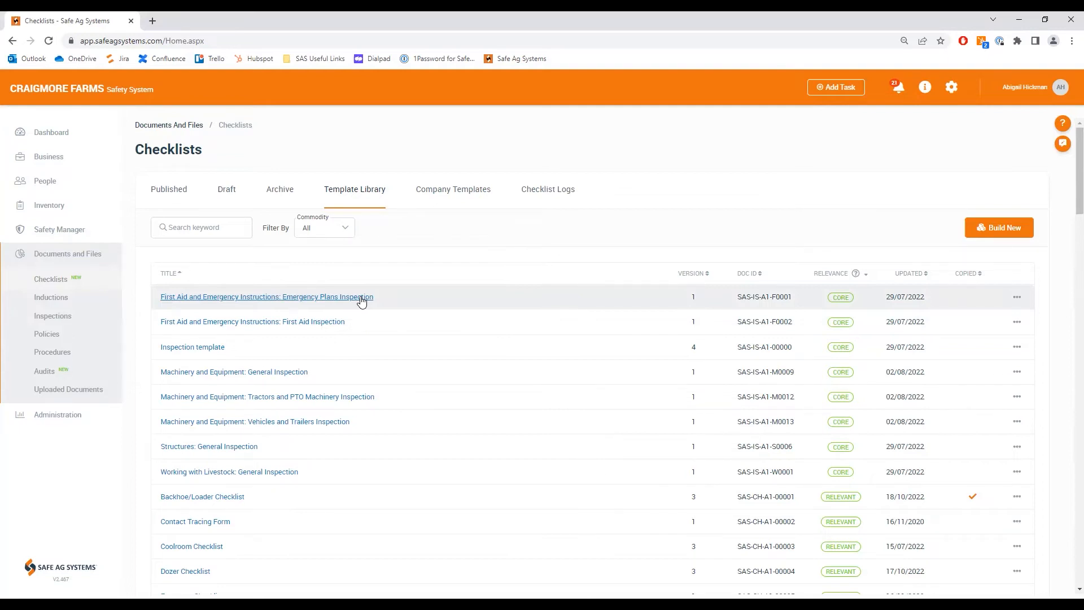
pyautogui.scroll(-2, 350, 412)
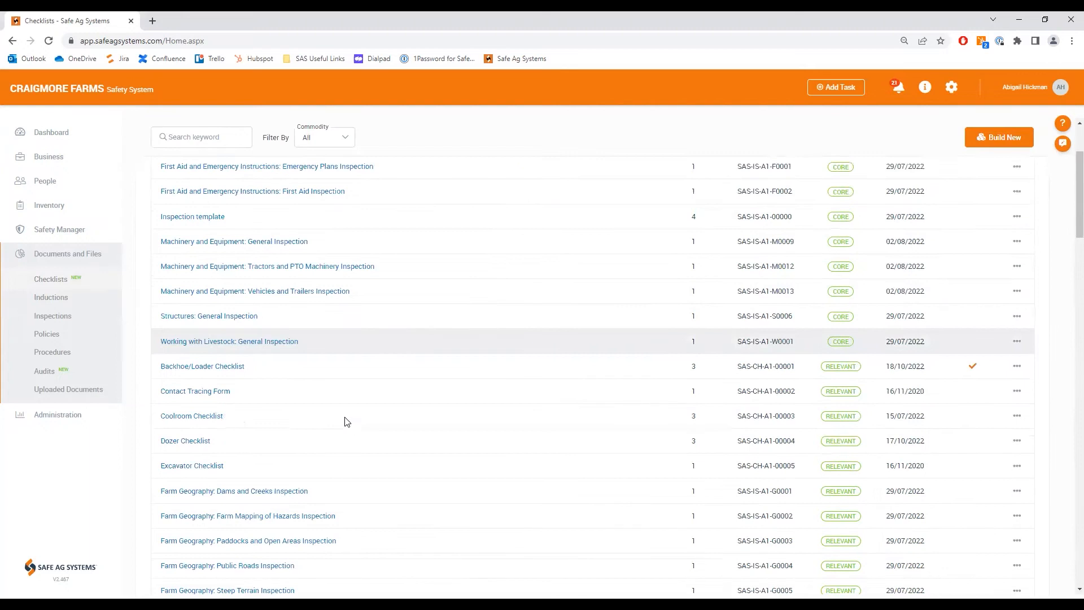
pyautogui.scroll(-2, 220, 360)
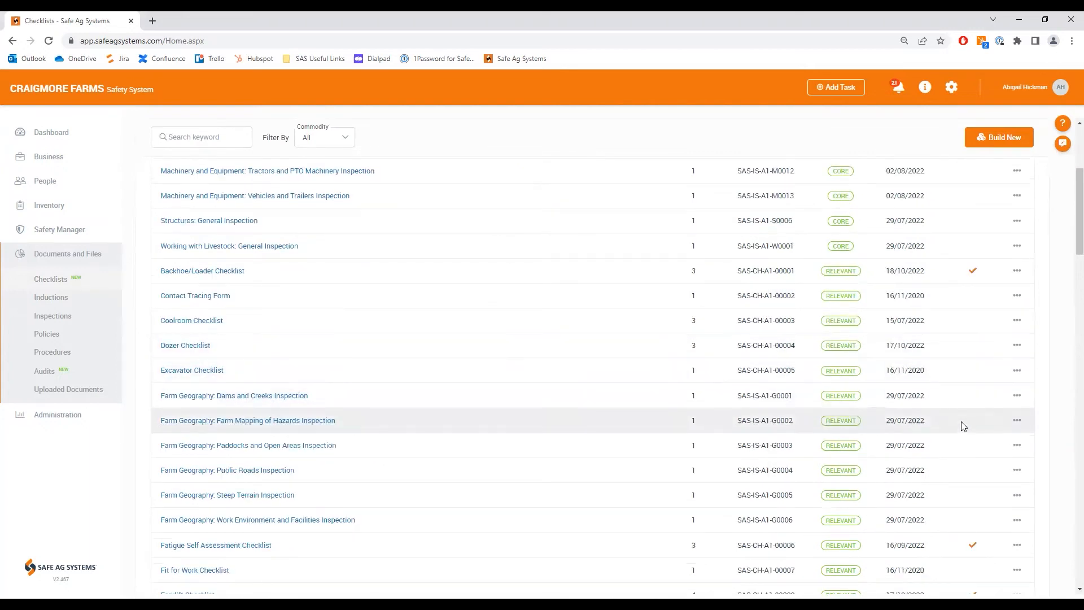
pyautogui.click(192, 346)
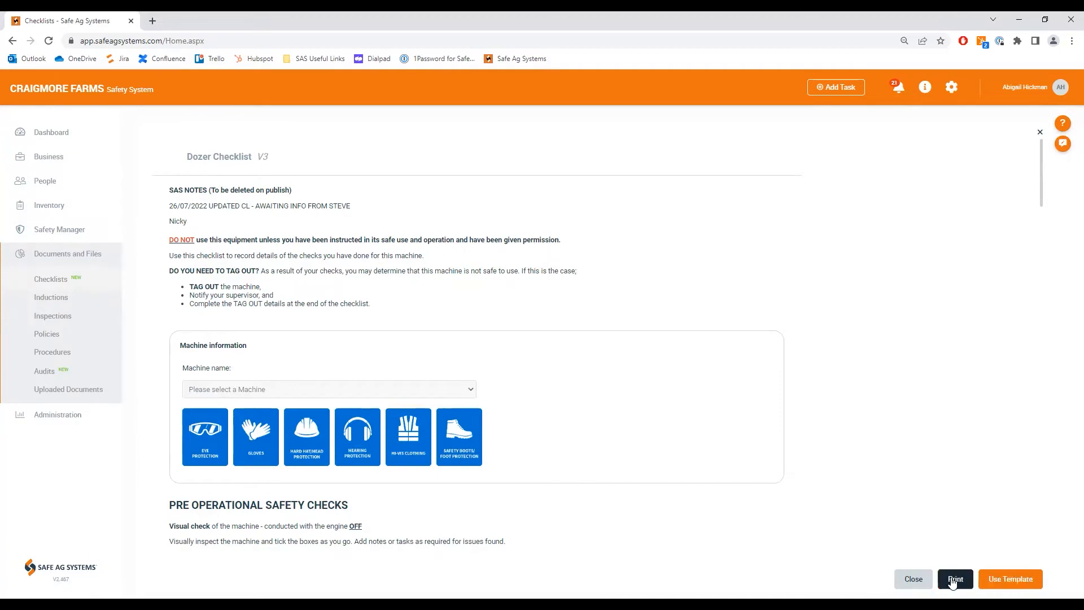
pyautogui.click(913, 579)
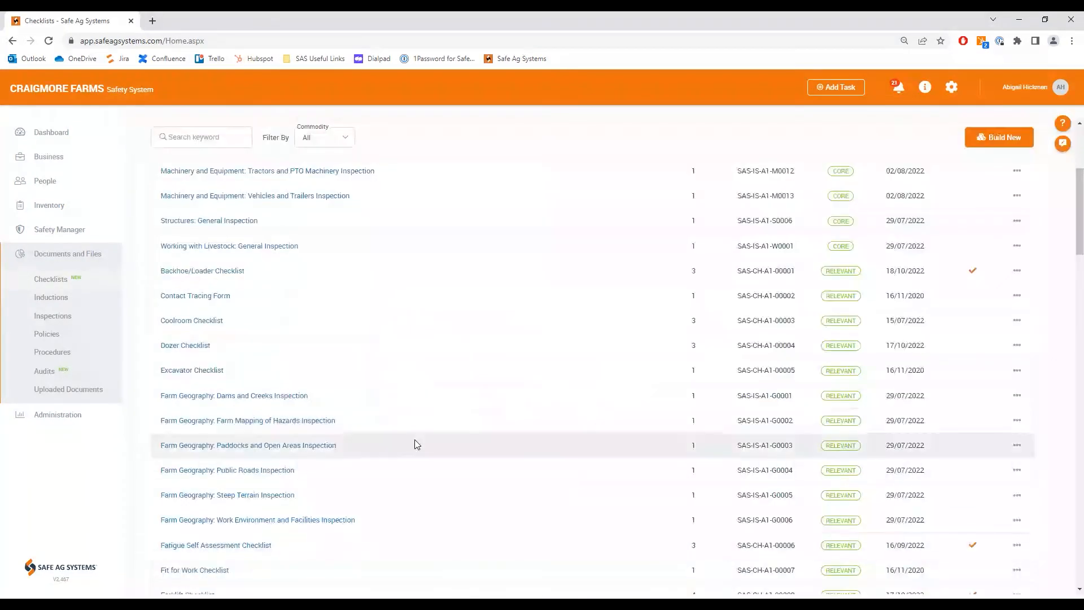
pyautogui.scroll(-3, 417, 446)
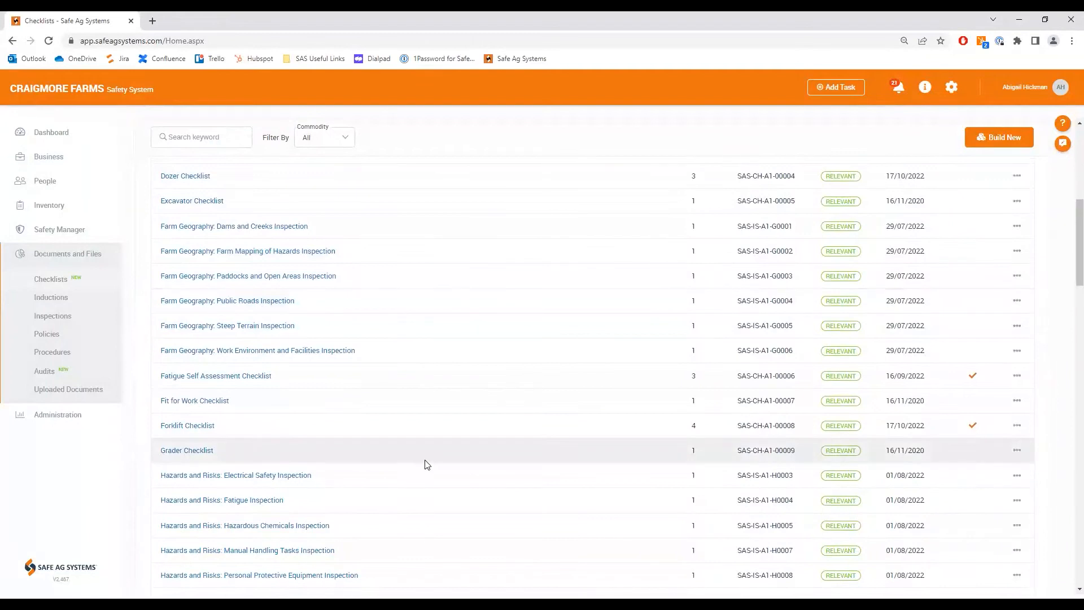
pyautogui.click(1017, 402)
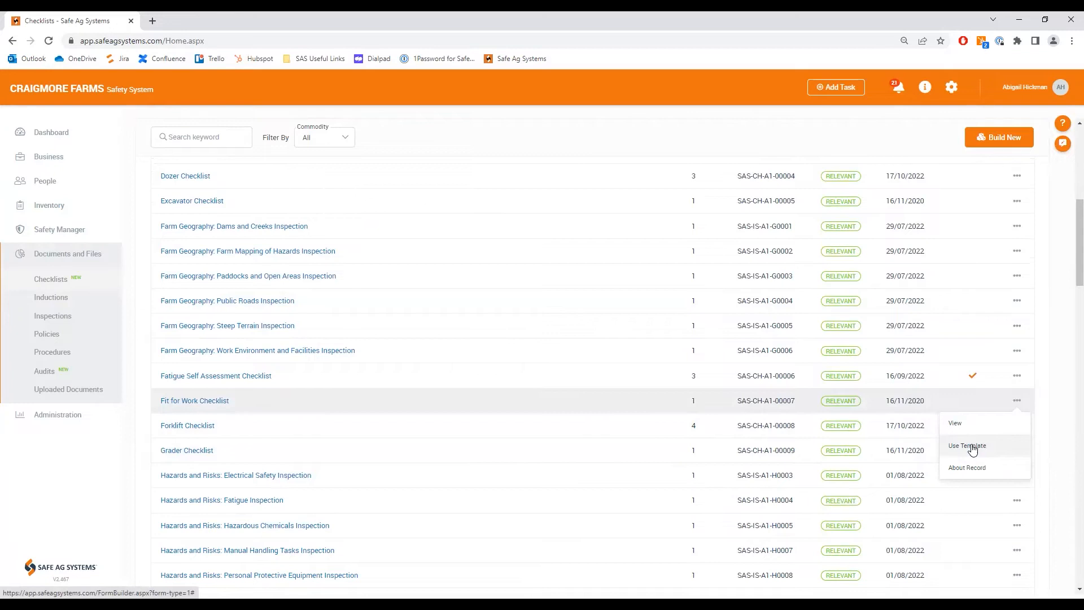
pyautogui.scroll(2, 720, 421)
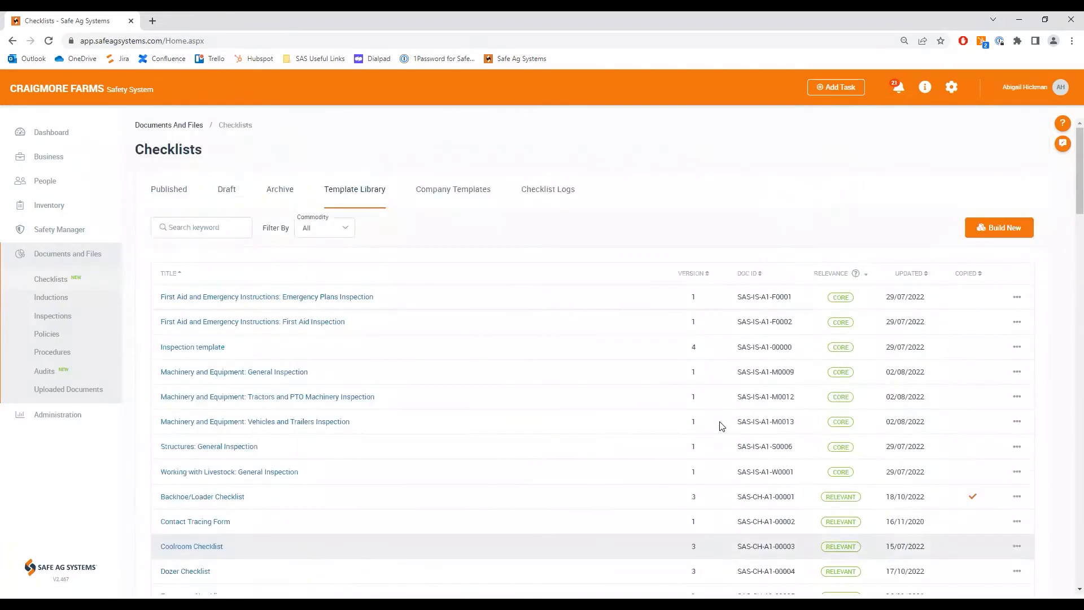
# Step: Build a new checklist titled "Demo Inspection Checklist"
pyautogui.click(1001, 232)
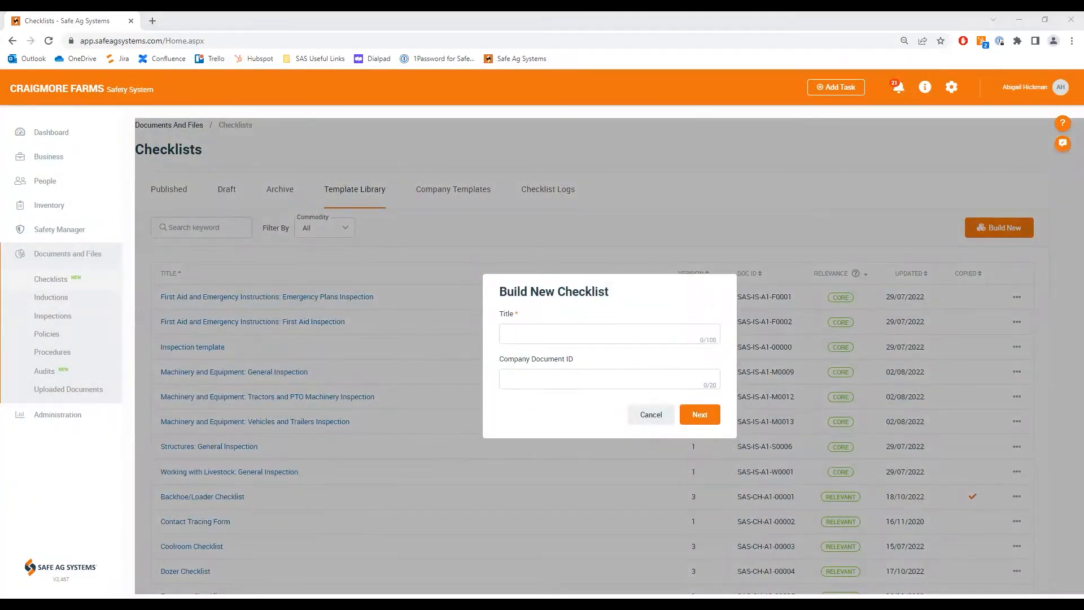
pyautogui.click(511, 333)
pyautogui.write('Demo Inspection Checklist')
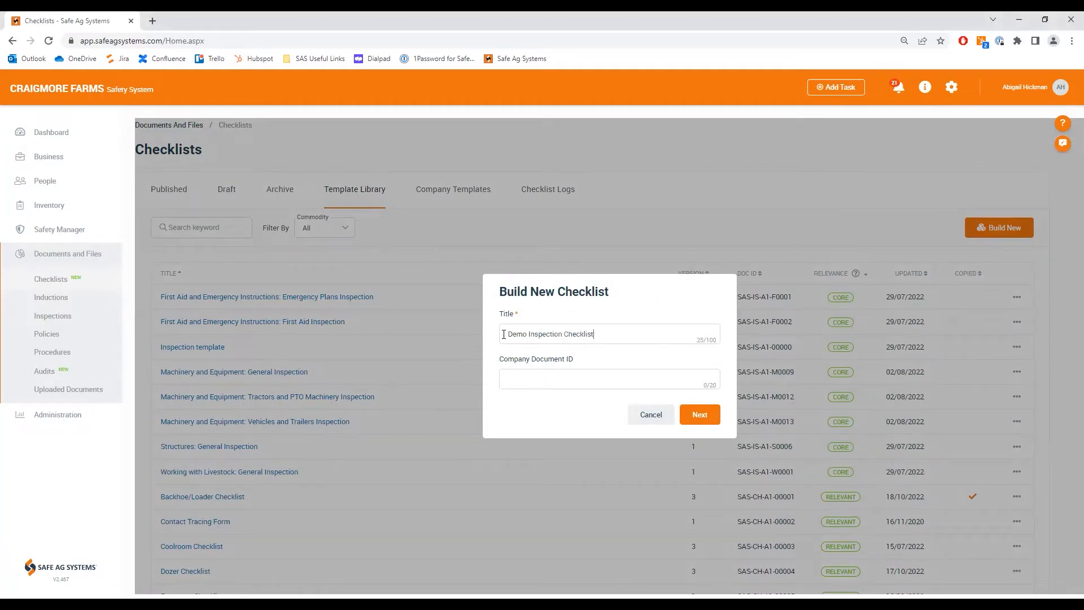
pyautogui.click(704, 414)
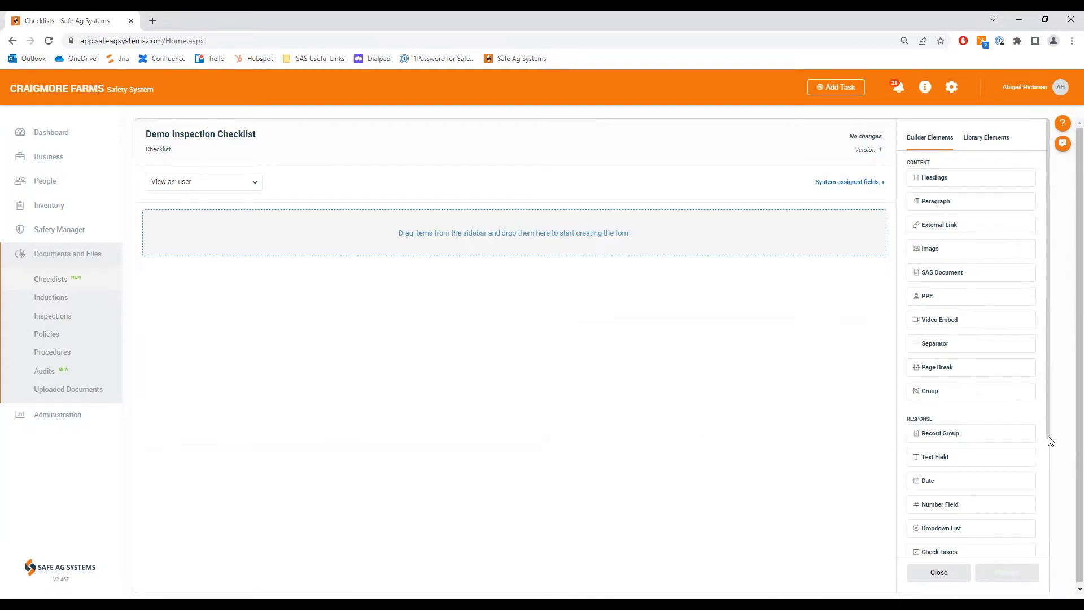
# Step: Add a paragraph reading "This checklist must be completed before operating this machine." to the empty checklist, without trailing blank lines
pyautogui.scroll(-3, 1048, 438)
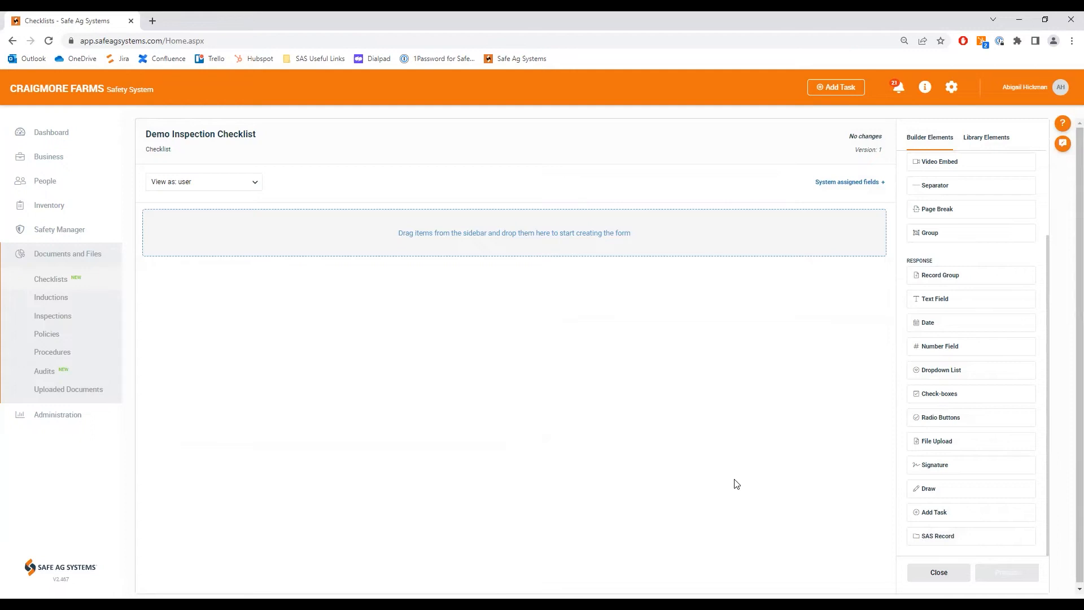
pyautogui.scroll(3, 907, 436)
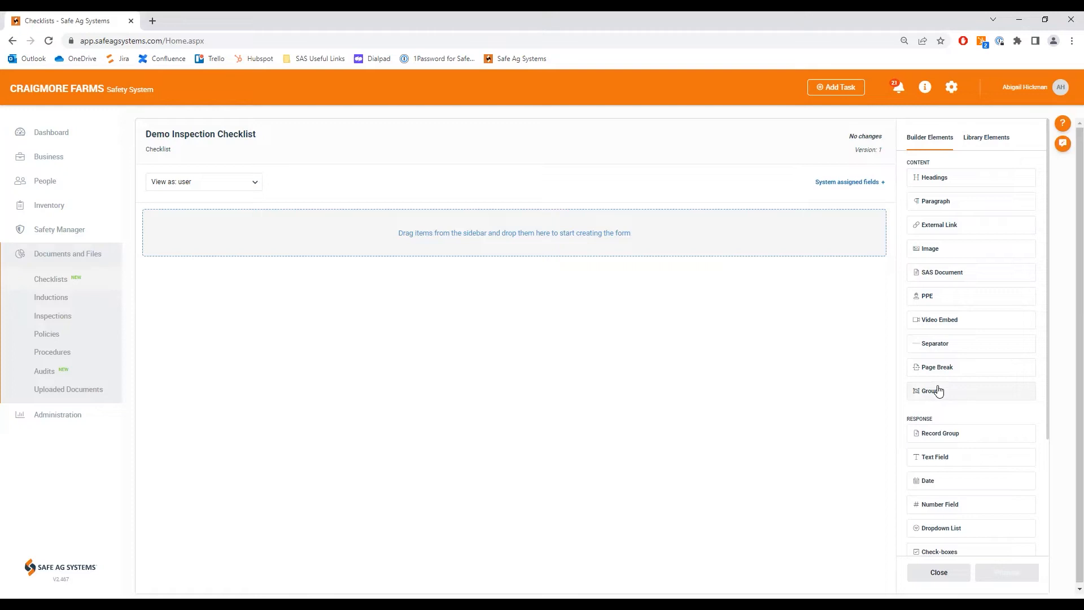
pyautogui.scroll(-3, 978, 387)
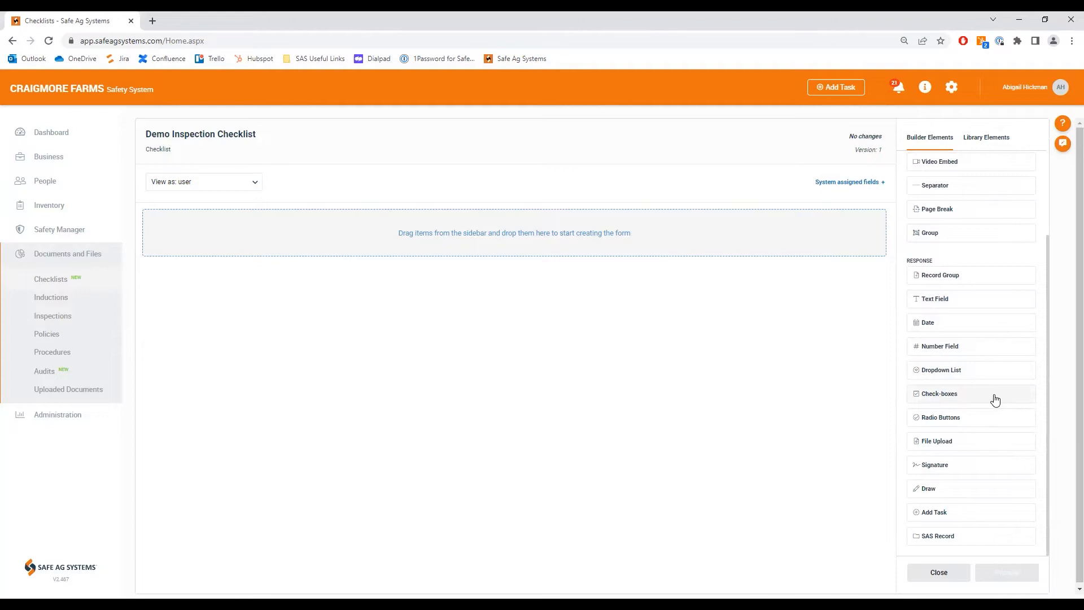
pyautogui.scroll(-1, 995, 401)
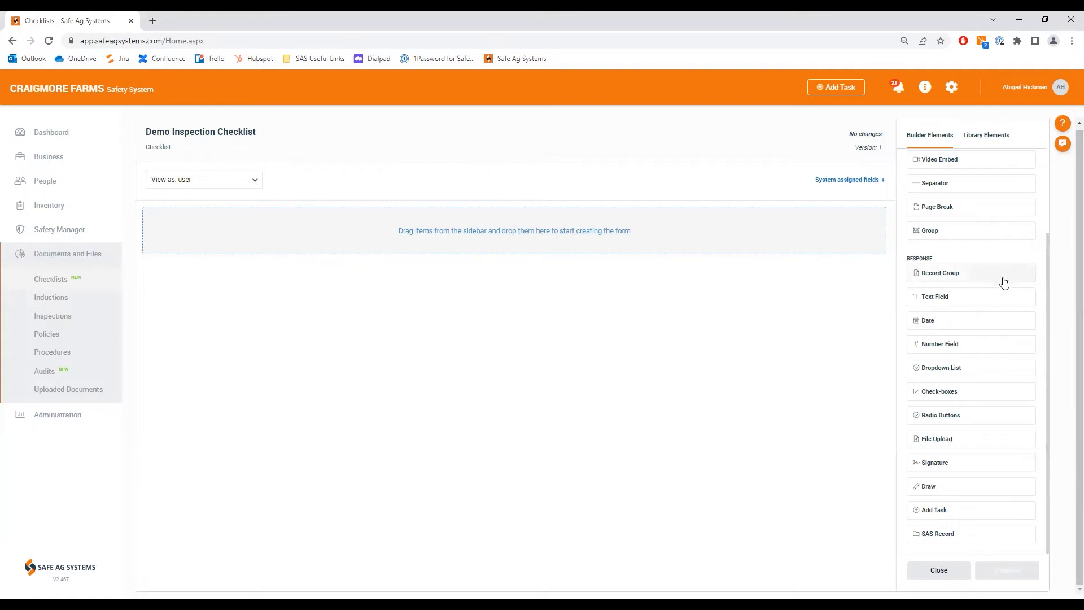
pyautogui.scroll(3, 959, 271)
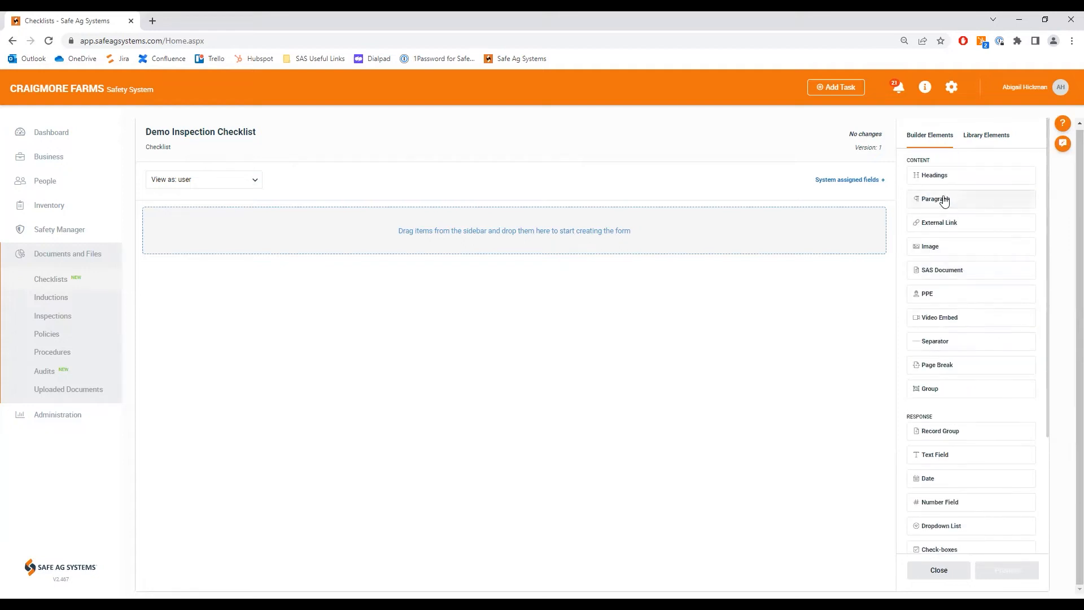
pyautogui.moveTo(944, 201); pyautogui.dragTo(448, 237)
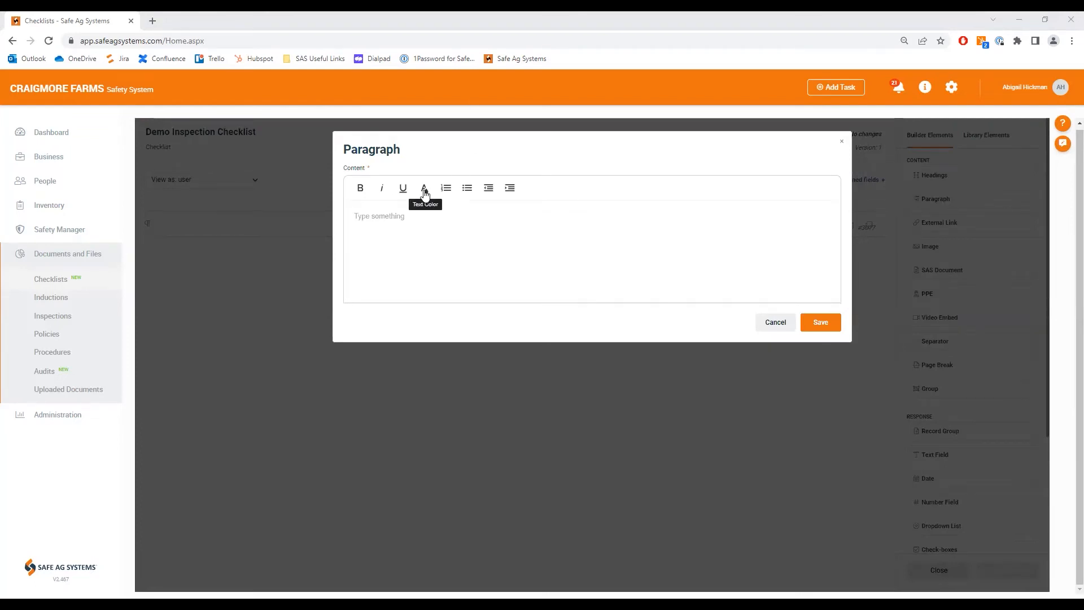
pyautogui.click(378, 242)
pyautogui.write('This checklist must be completed before operating this machine')
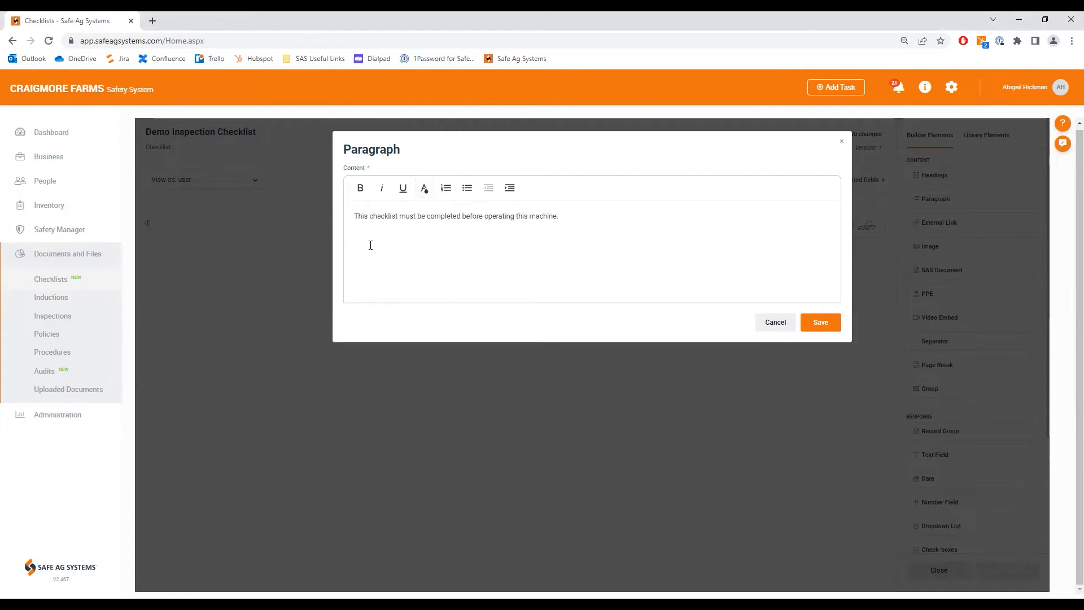
pyautogui.press('BackSpace')
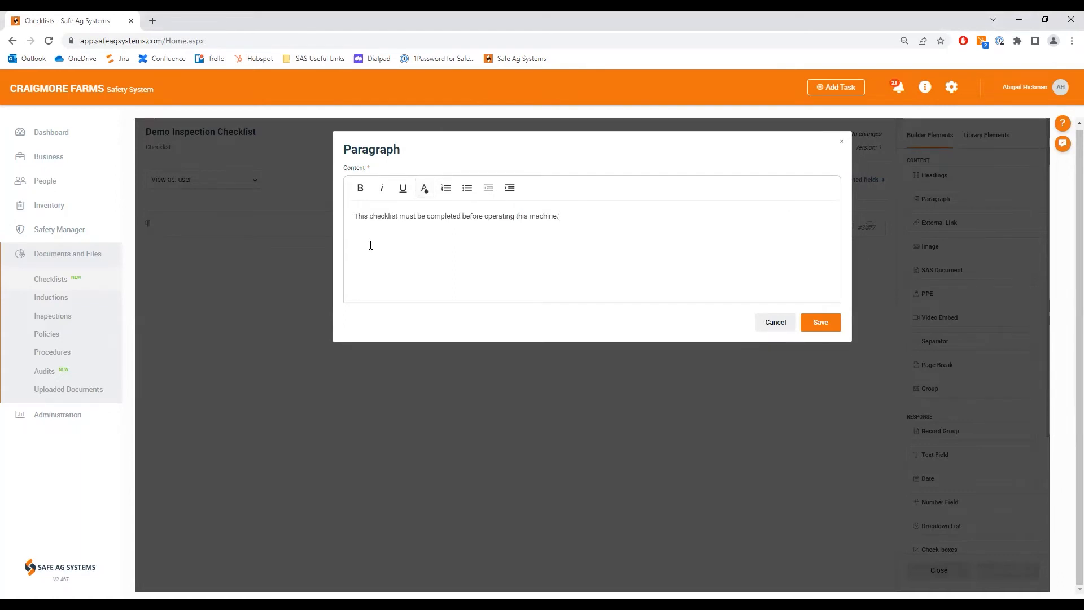
pyautogui.press('BackSpace')
pyautogui.press('BackSpace')
pyautogui.press('BackSpace')
pyautogui.click(817, 323)
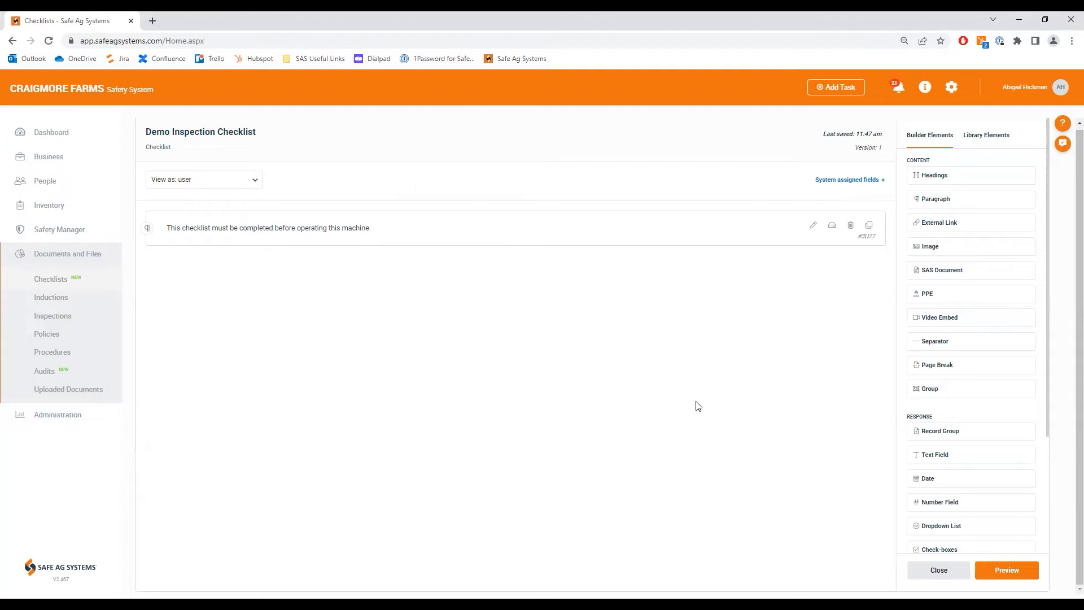
# Step: Add a record group below the paragraph with the prompt "Add in the name of anyone else who is assisting with this inspection"
pyautogui.moveTo(951, 436); pyautogui.dragTo(345, 299)
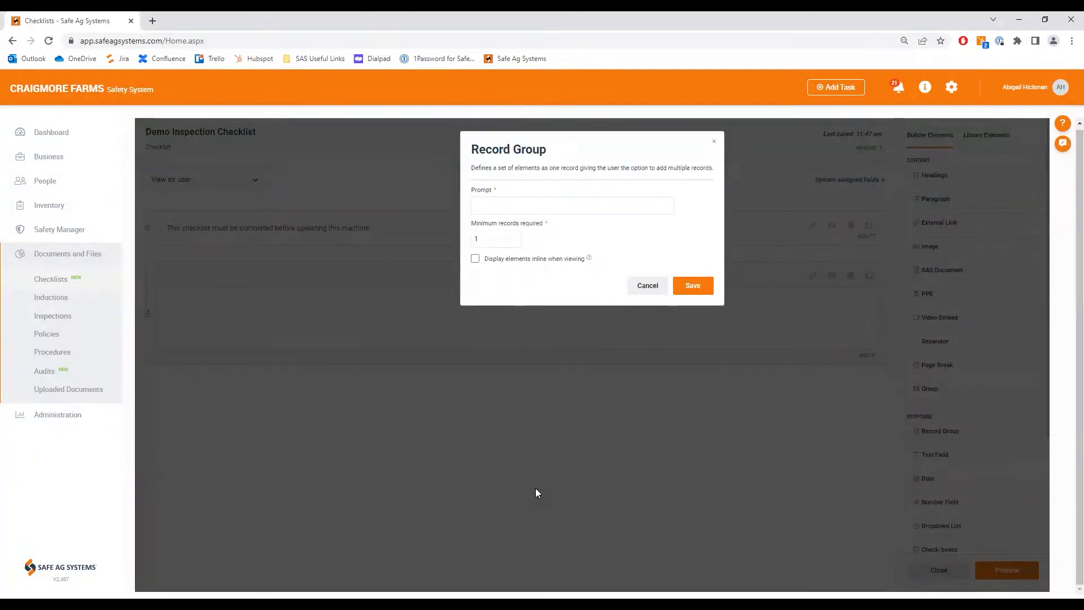
pyautogui.click(474, 210)
pyautogui.write('Add in the name of anyone else who is assisting with this inspection')
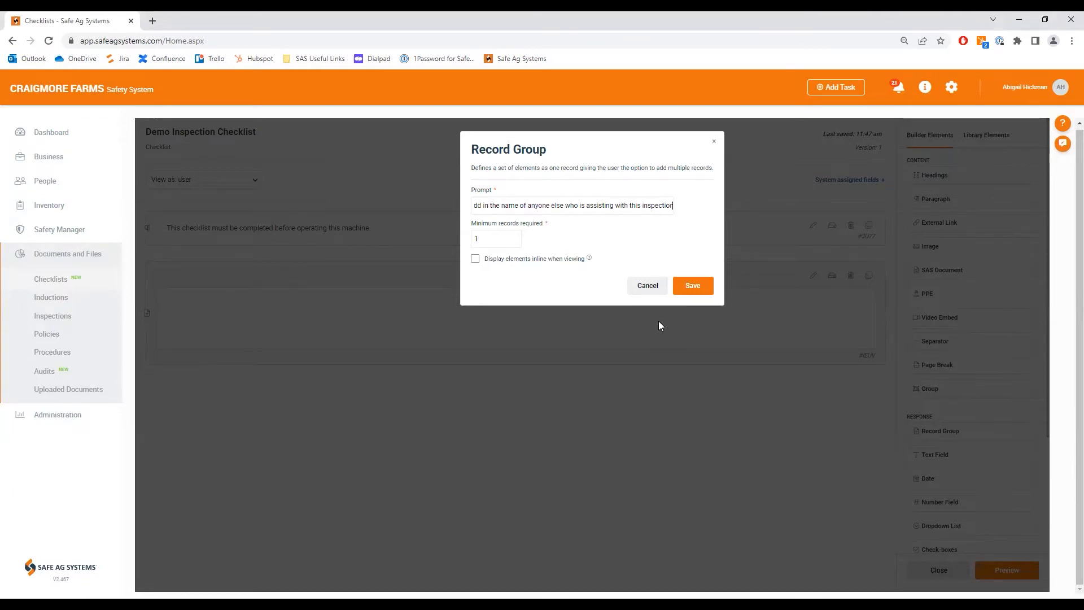
pyautogui.click(693, 287)
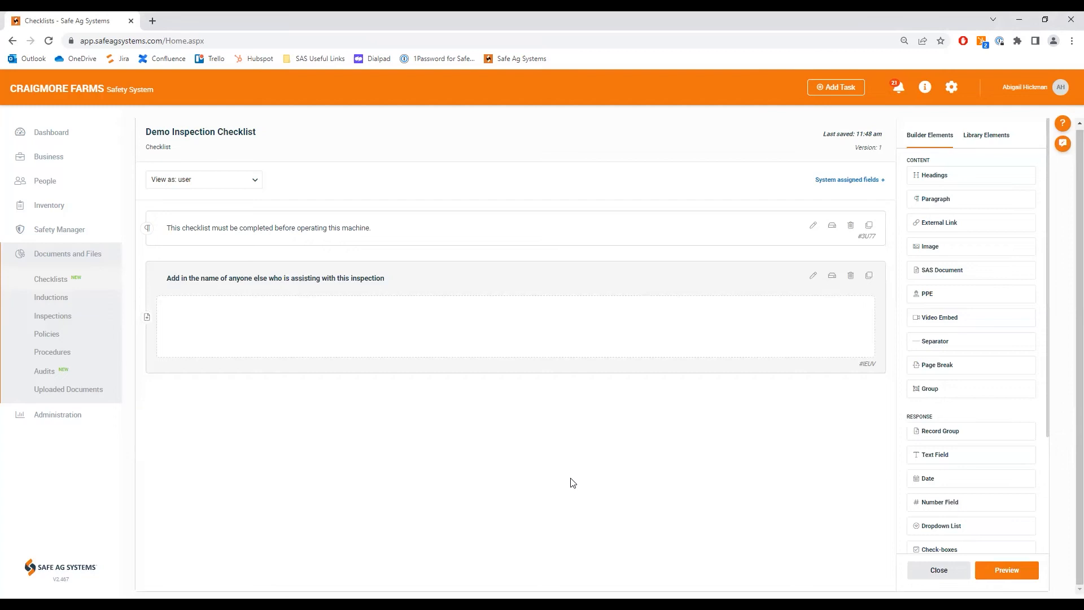
# Step: Add a non-required SAS Record element of type Person inside the record group, with the instruction "Select from the Dropdown Menu"
pyautogui.scroll(-3, 933, 514)
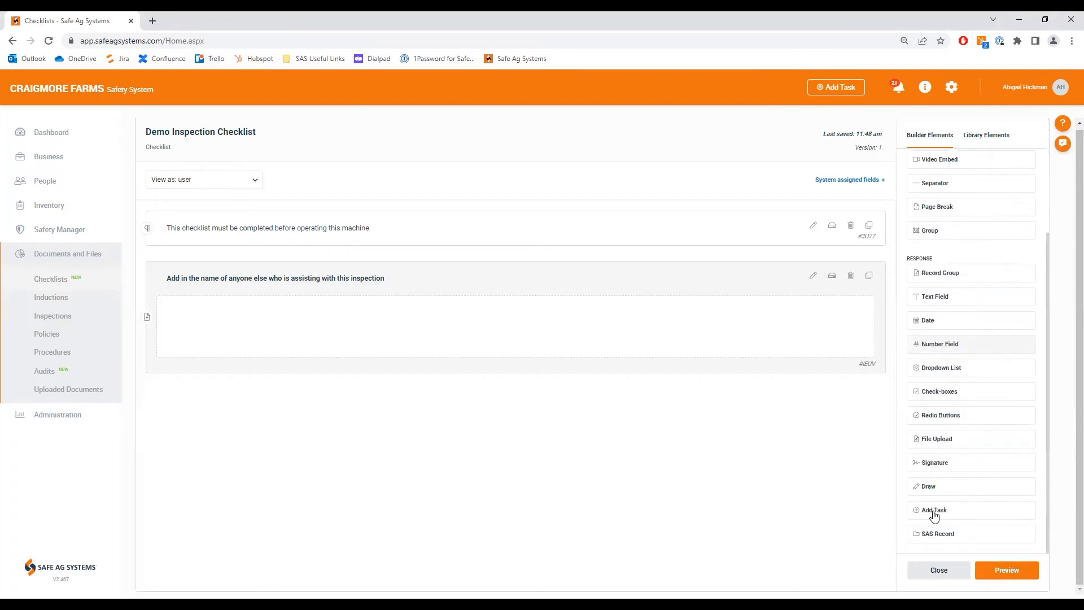
pyautogui.moveTo(944, 537); pyautogui.dragTo(301, 323)
pyautogui.click(560, 274)
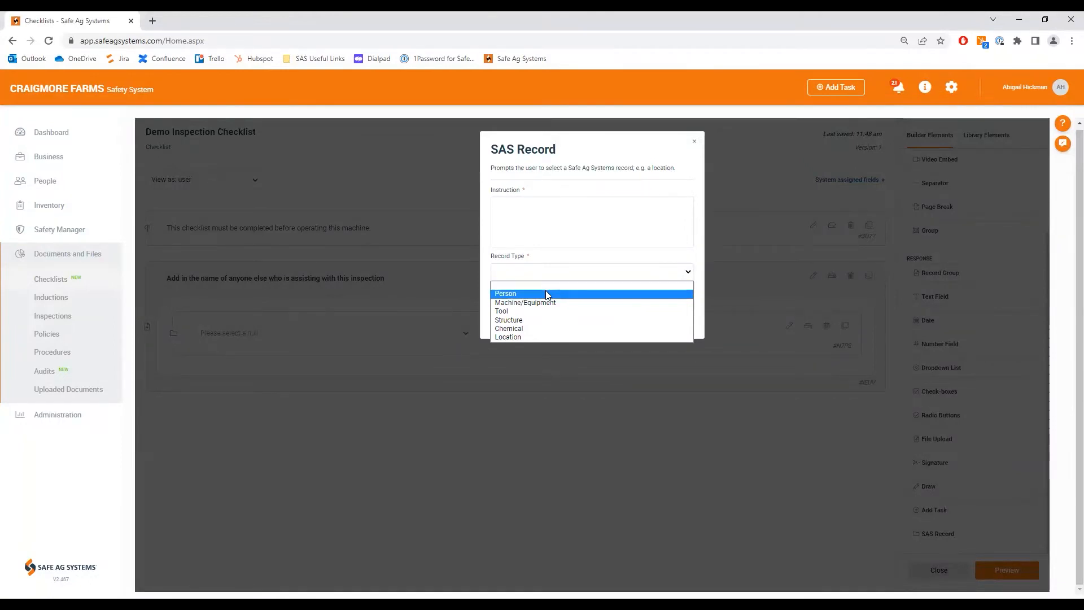
pyautogui.click(546, 292)
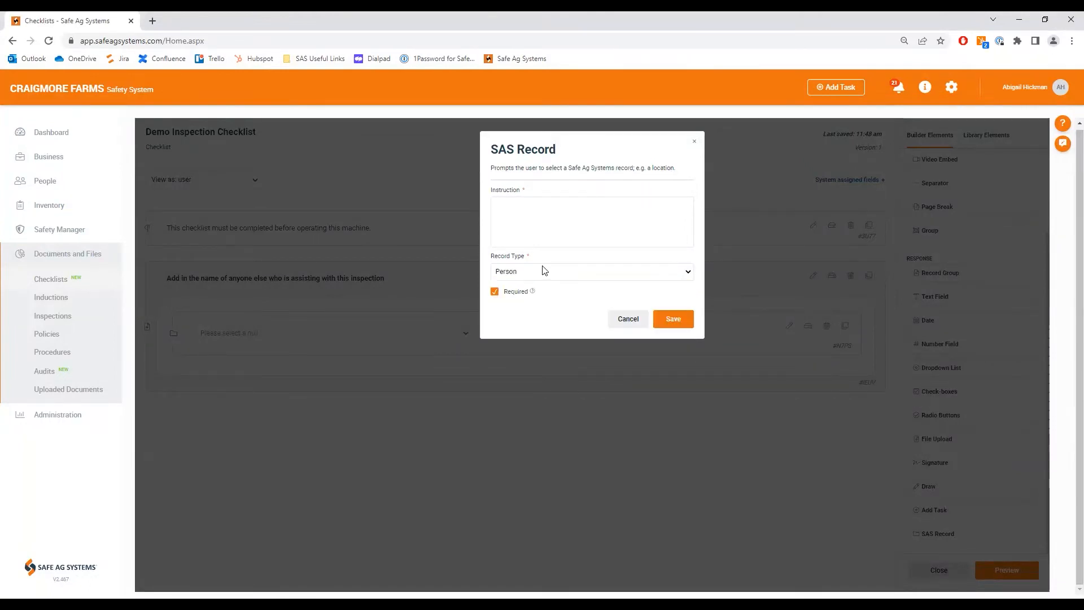
pyautogui.click(526, 226)
pyautogui.write('Select from the Drop')
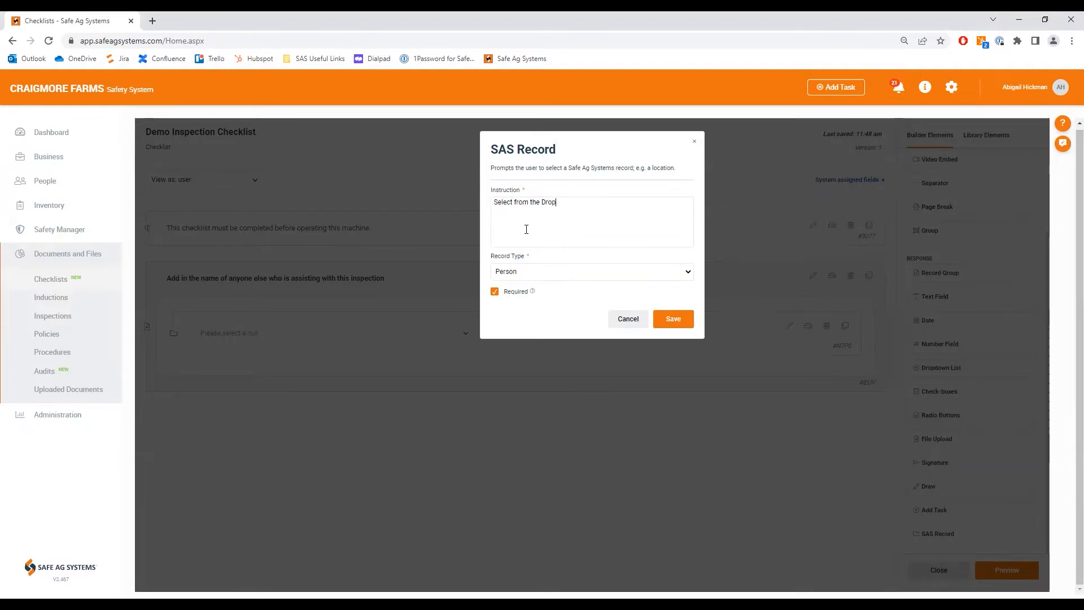
pyautogui.write('down Menu')
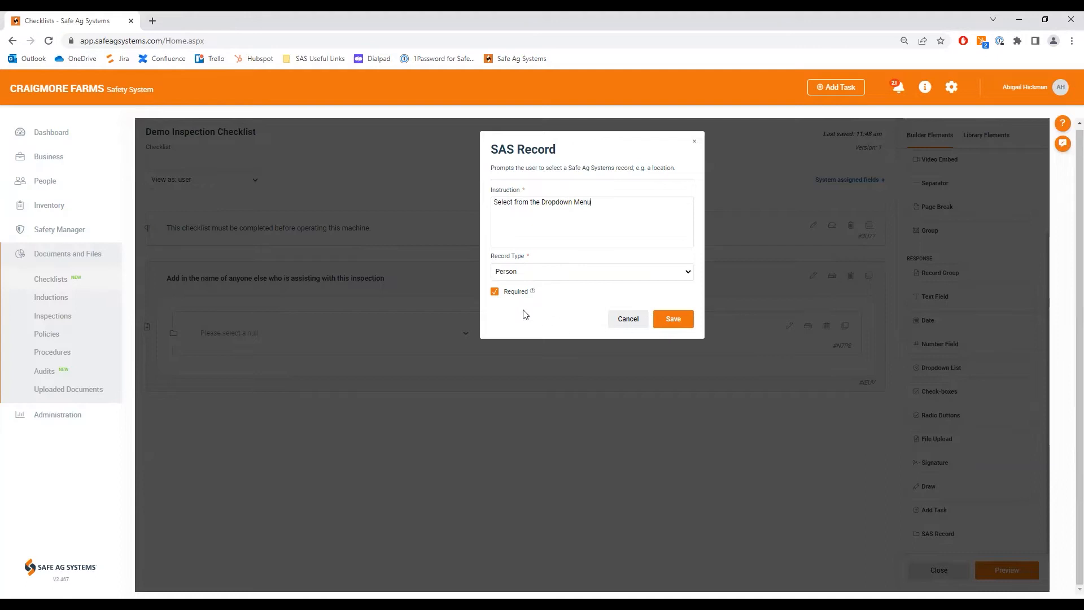
pyautogui.click(495, 293)
pyautogui.click(674, 322)
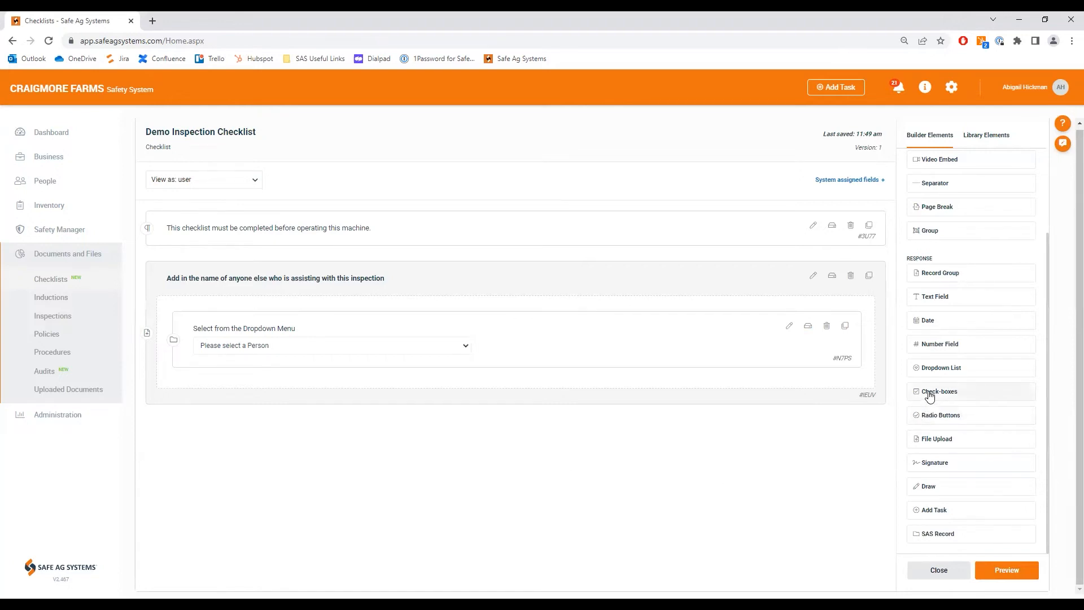
# Step: Add a check-boxes element below the record group with the prompt "Check the condition of the following:" and options Tyres, Guards and Steps
pyautogui.moveTo(928, 395); pyautogui.dragTo(268, 440)
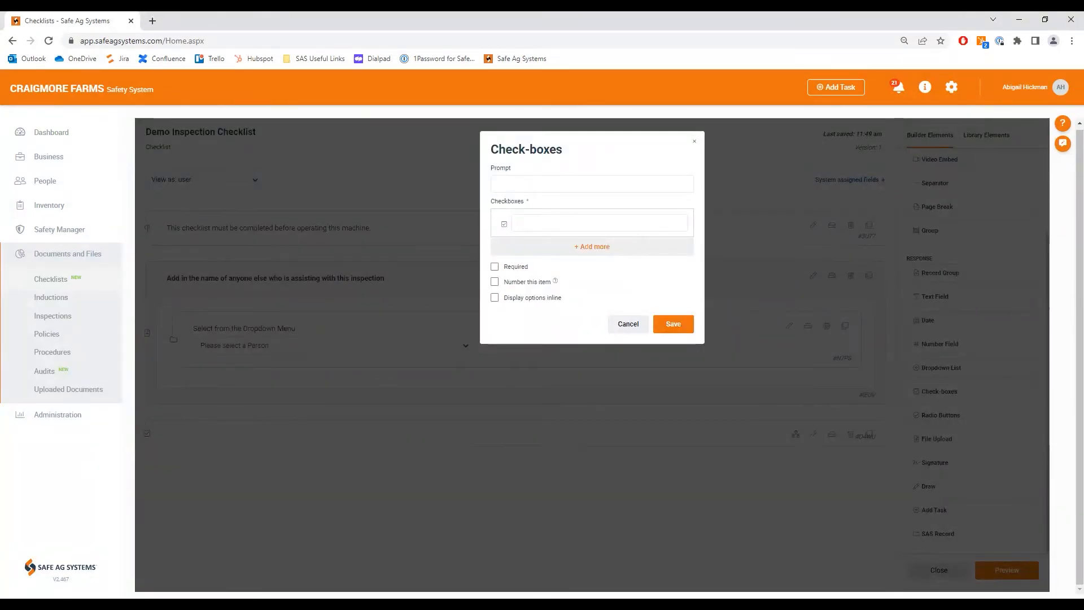
pyautogui.click(515, 184)
pyautogui.write('Check the condition of the following:')
pyautogui.click(530, 221)
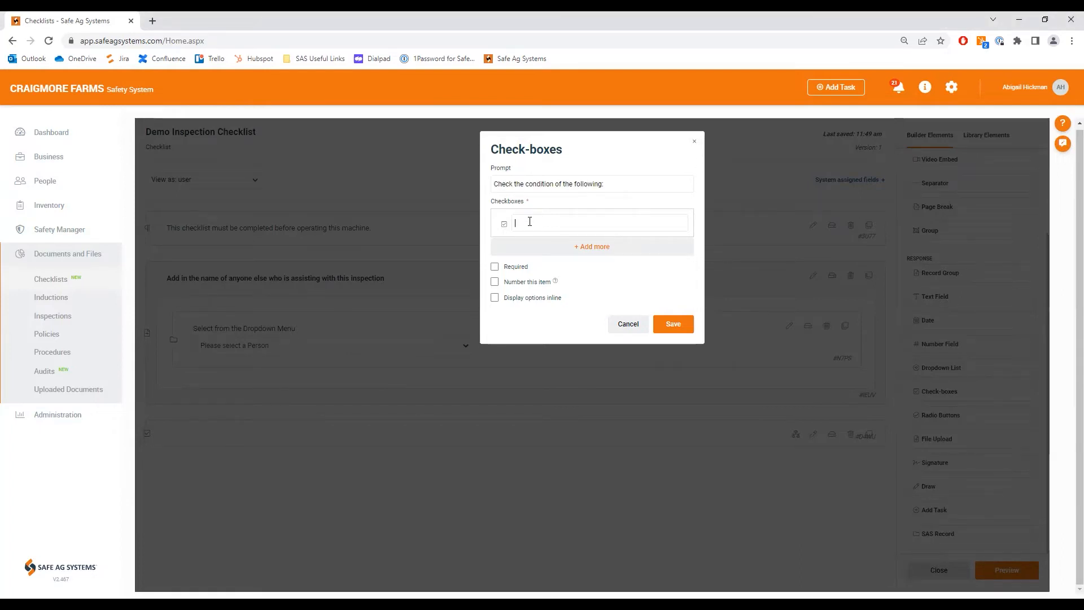
pyautogui.write('Tye')
pyautogui.write('es')
pyautogui.click(580, 247)
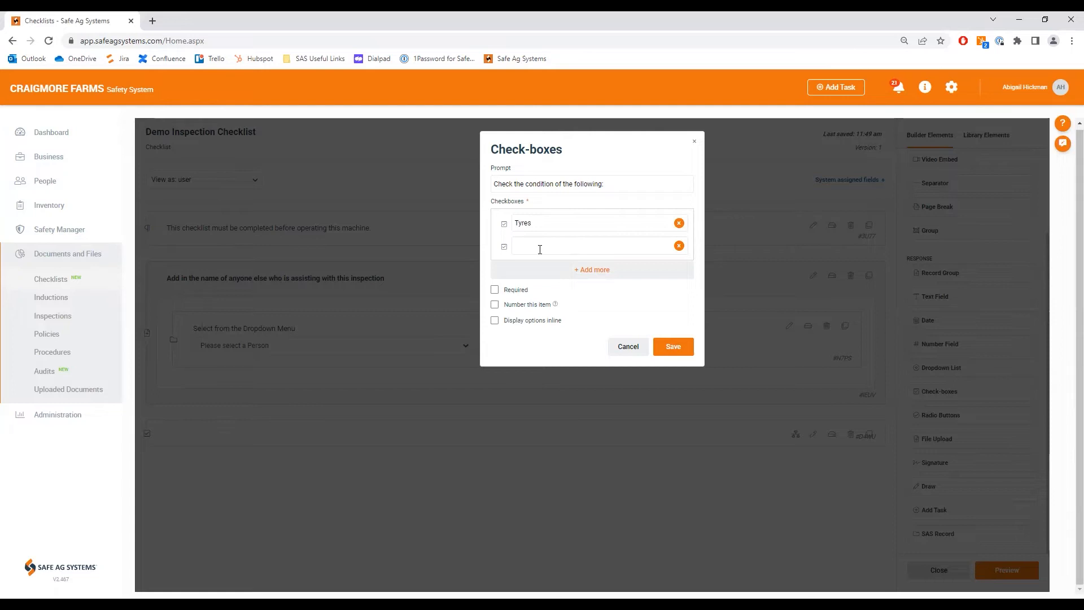
pyautogui.write('Guards')
pyautogui.click(542, 269)
pyautogui.write('Steps')
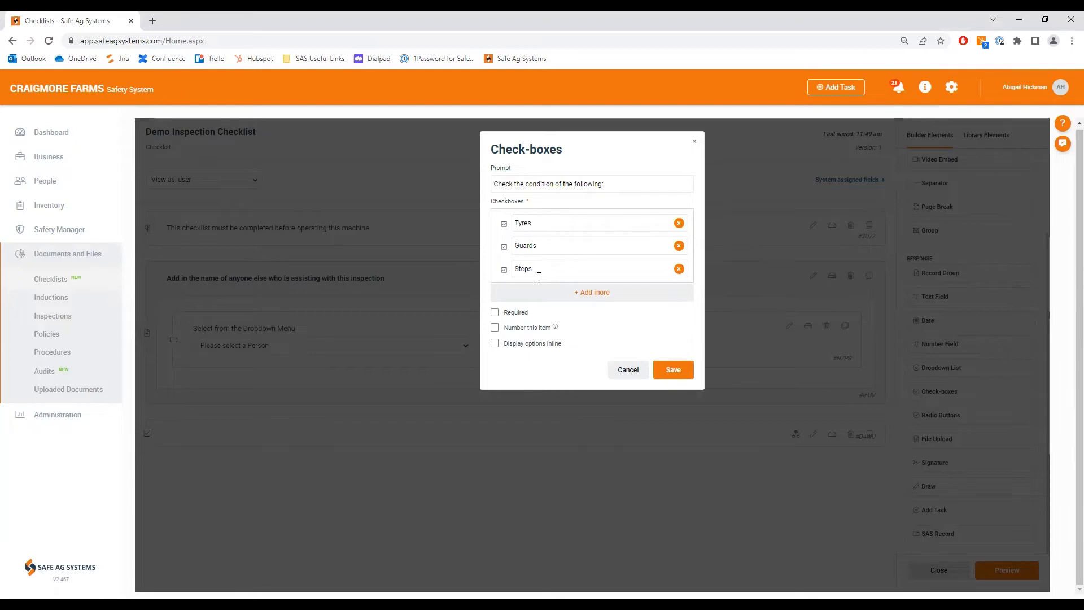
# Step: Make the check-boxes element required, display its options inline, and save it
pyautogui.click(495, 313)
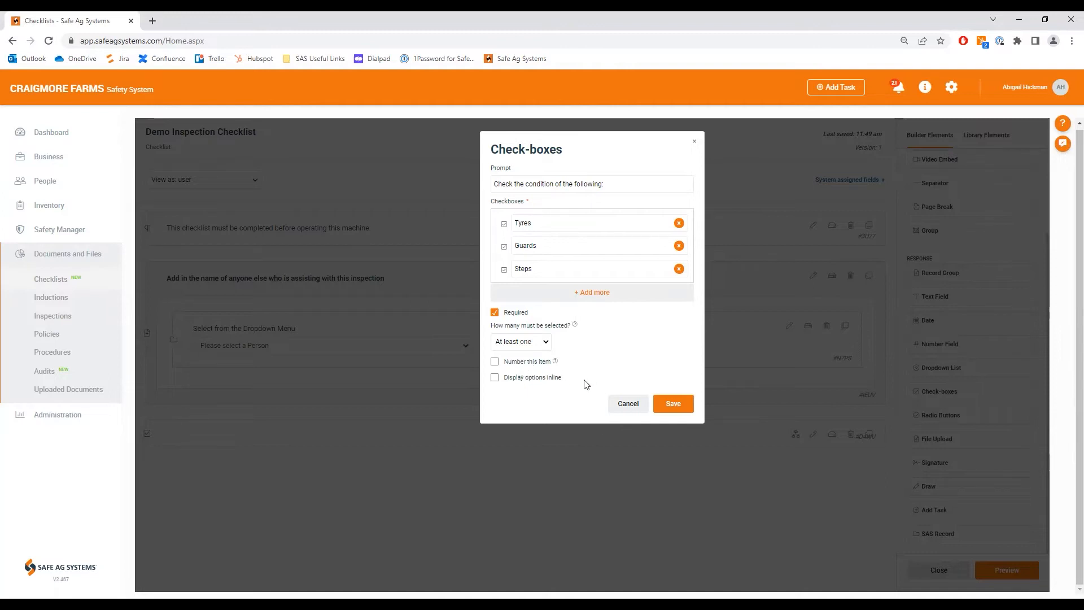
pyautogui.click(495, 378)
pyautogui.click(673, 404)
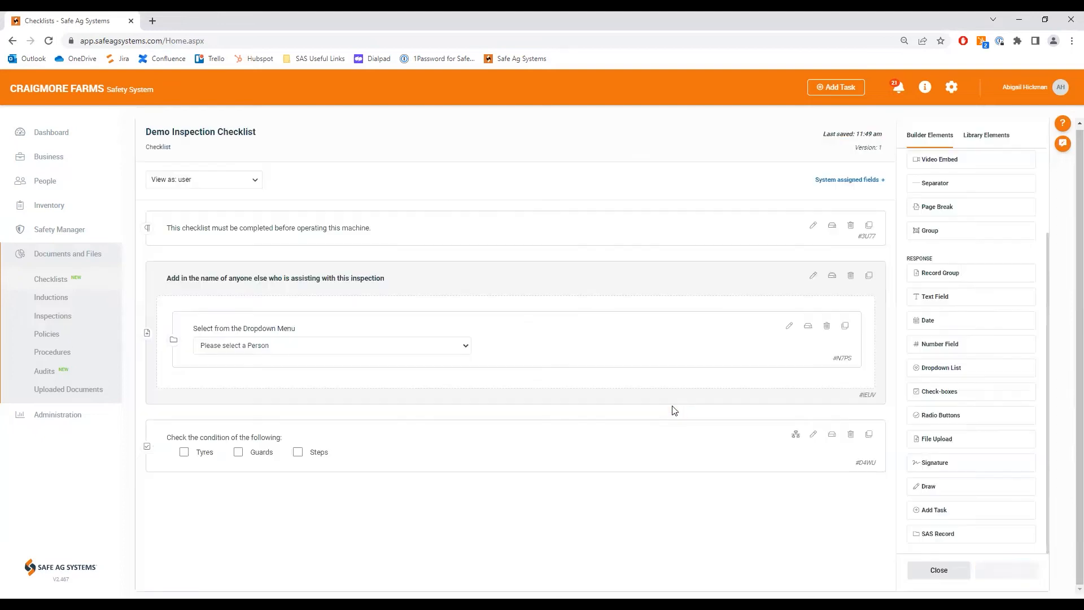
# Step: Turn off inline display for the Tyres, Guards and Steps check-boxes and save the element
pyautogui.click(813, 434)
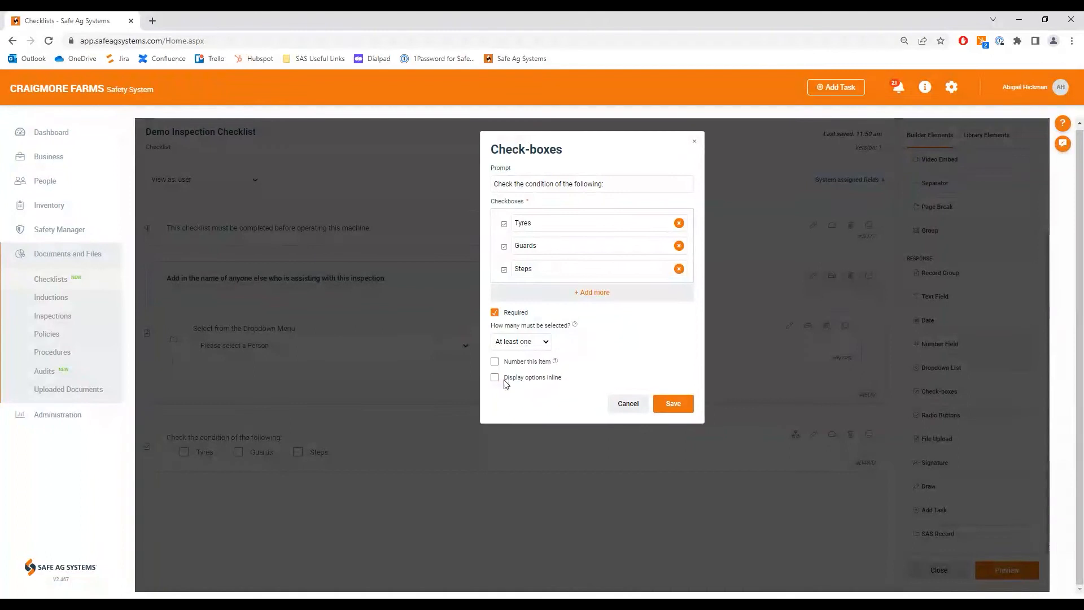
pyautogui.click(671, 404)
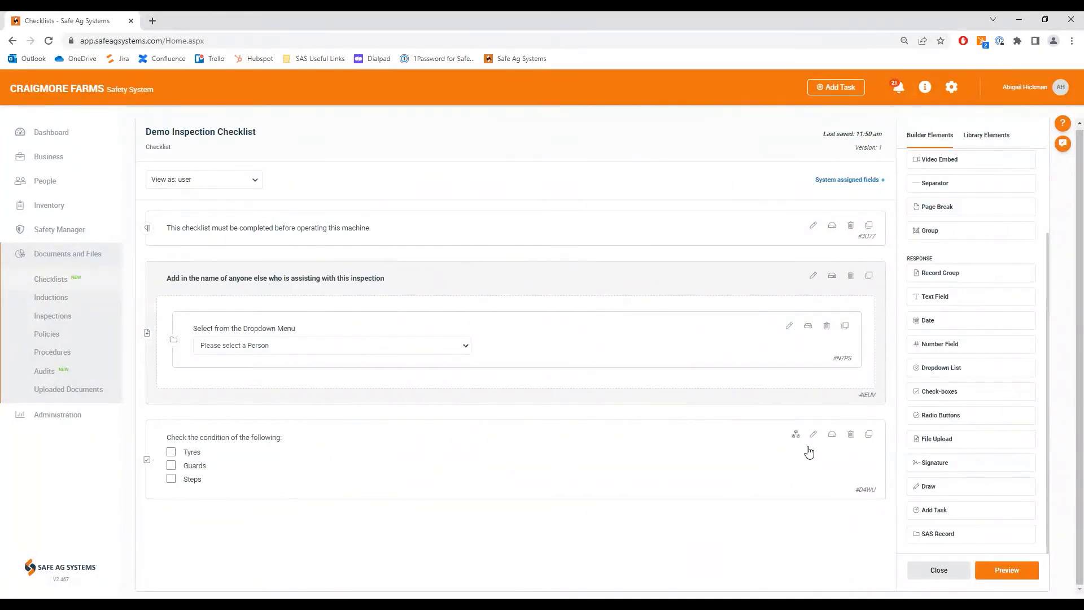
# Step: Edit the condition check-boxes to display options inline and require All of them to be selected
pyautogui.click(813, 443)
pyautogui.click(495, 377)
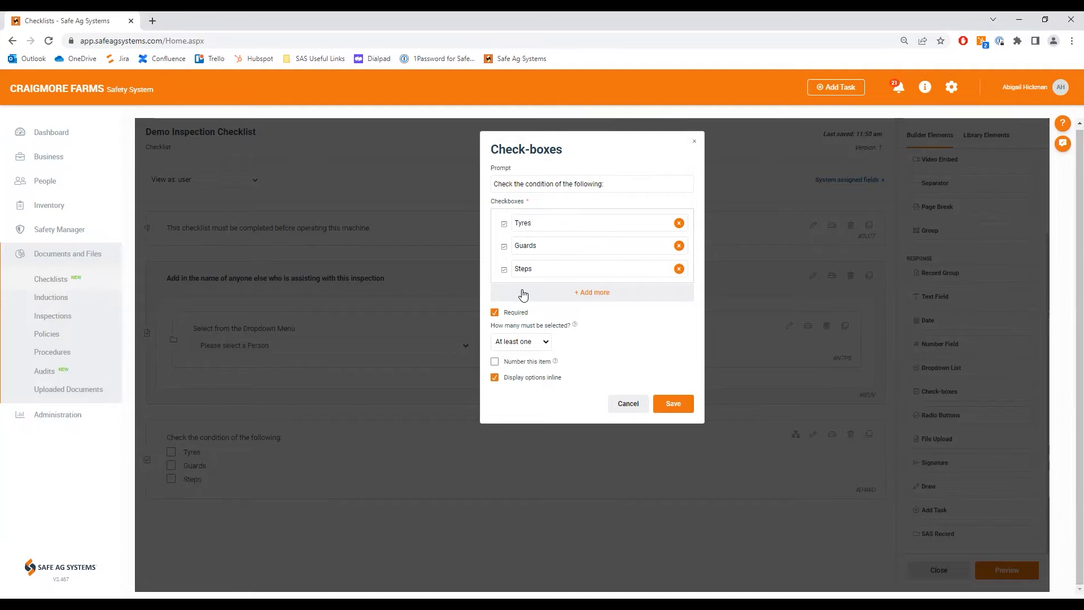
pyautogui.click(541, 342)
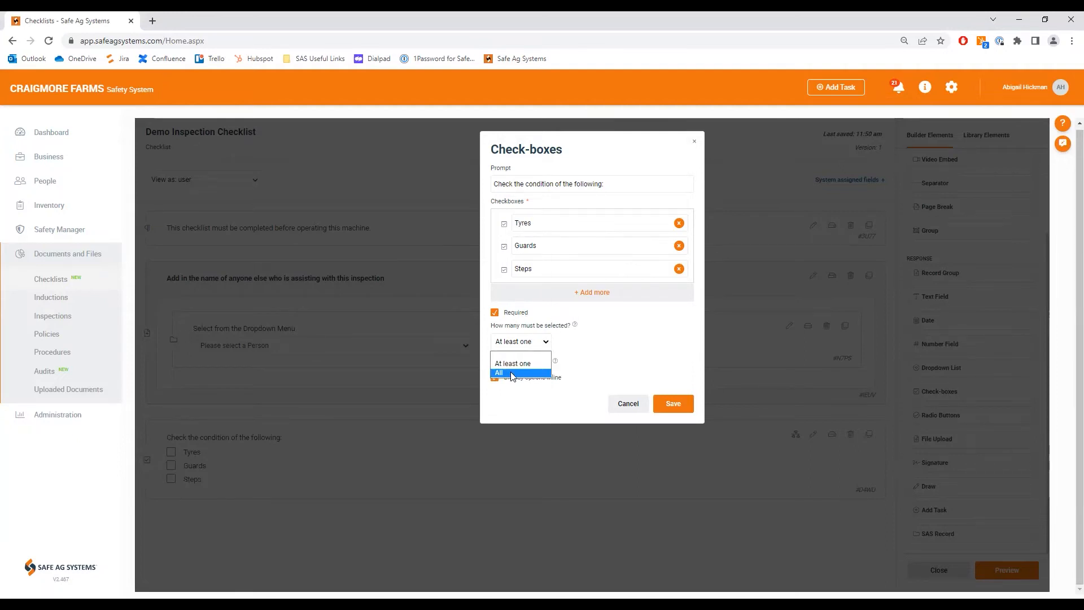
pyautogui.click(511, 373)
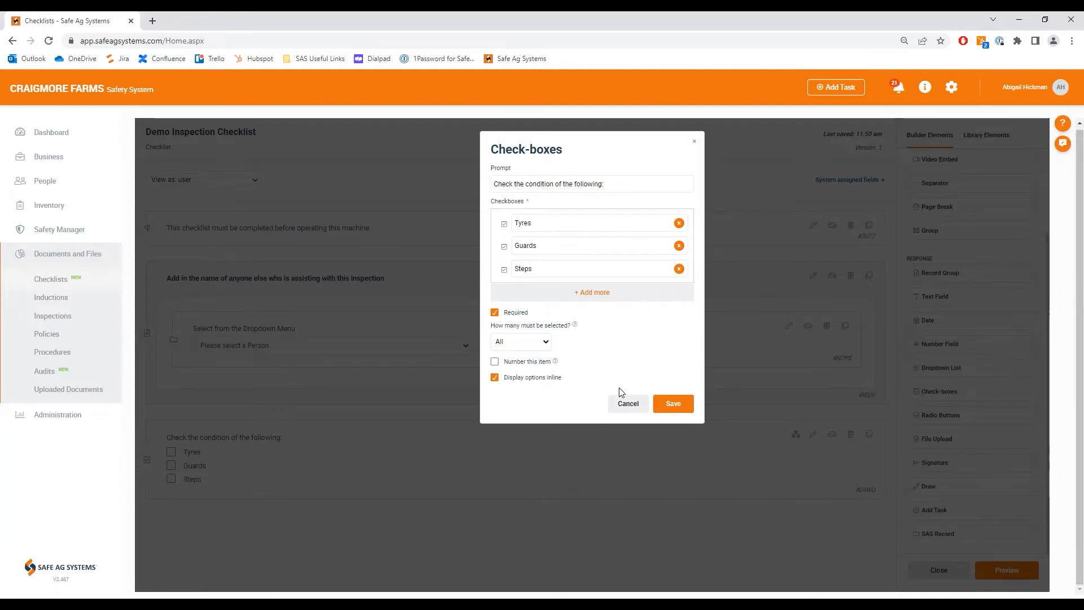
pyautogui.click(672, 404)
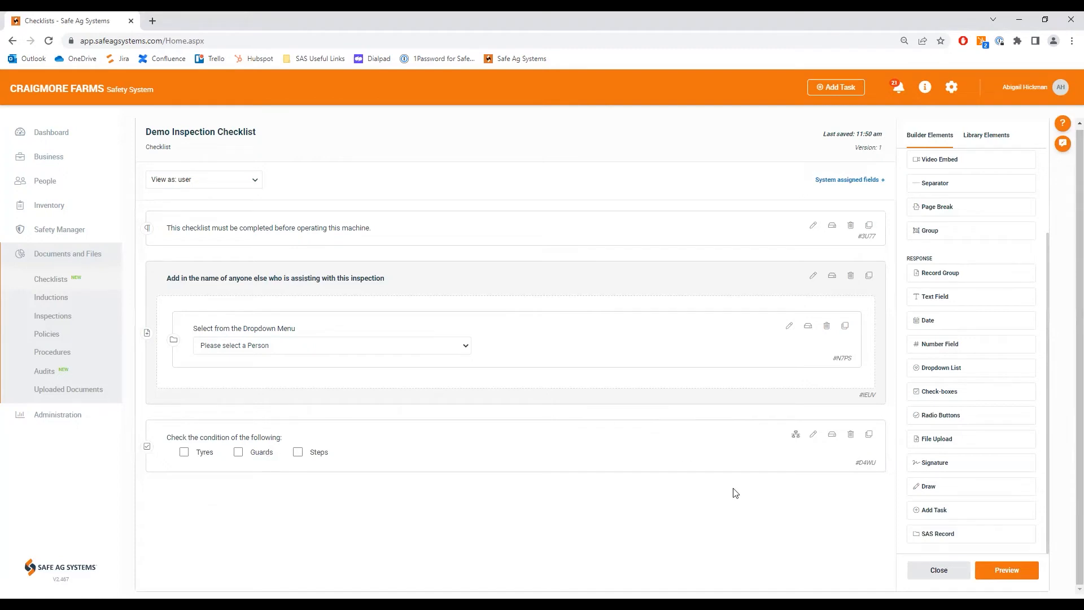
# Step: Add required radio buttons below the check-boxes with the prompt "Were any issues found?" and inline options Yes and No
pyautogui.moveTo(939, 428)
pyautogui.mouseDown()
pyautogui.moveTo(546, 524)
pyautogui.moveTo(316, 519)
pyautogui.mouseUp()
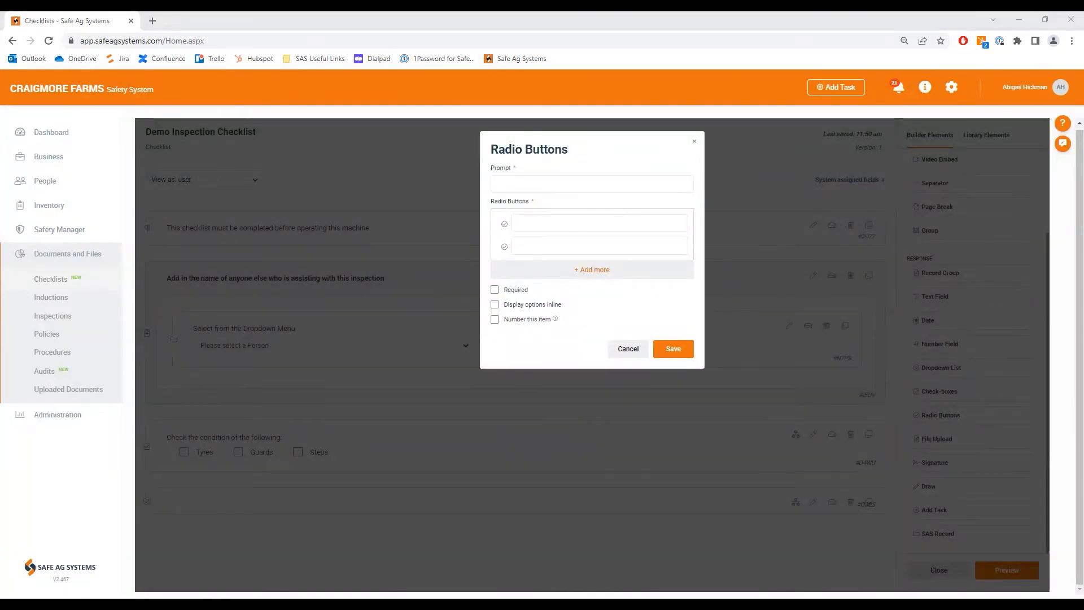
pyautogui.click(499, 186)
pyautogui.write('Were any issues found?')
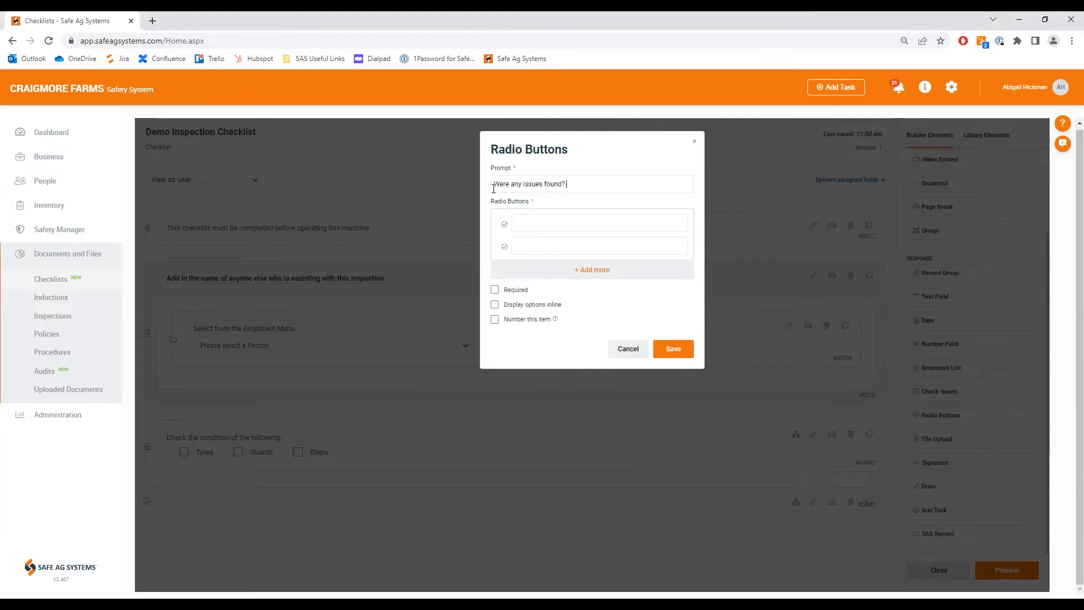
pyautogui.click(529, 223)
pyautogui.write('Yes')
pyautogui.click(530, 246)
pyautogui.write('No')
pyautogui.click(494, 290)
pyautogui.click(496, 306)
pyautogui.click(667, 354)
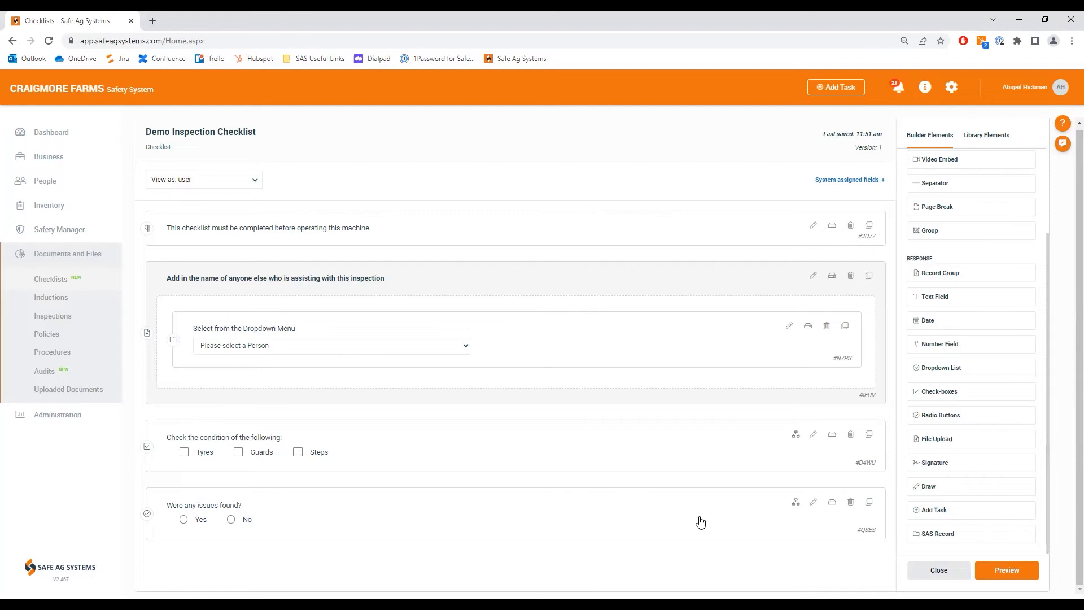
# Step: Rename the options of the "Were any issues found?" radio buttons to "Issues Found" and "No Issues"
pyautogui.click(813, 502)
pyautogui.click(539, 226)
pyautogui.press('BackSpace')
pyautogui.press('BackSpace')
pyautogui.press('BackSpace')
pyautogui.write('Issues Found')
pyautogui.click(561, 246)
pyautogui.write('Issues')
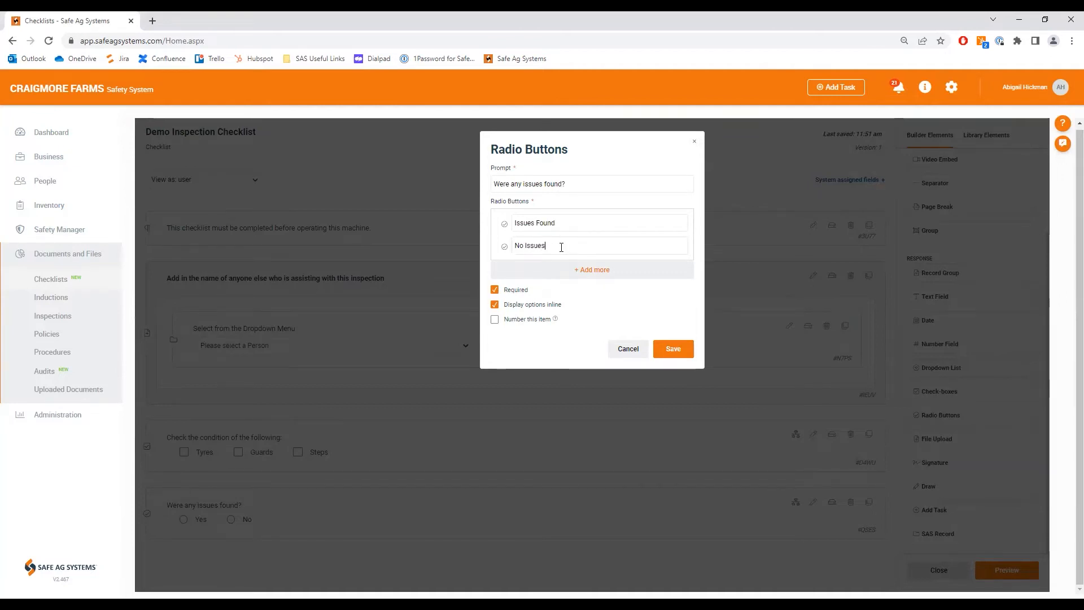
pyautogui.click(671, 352)
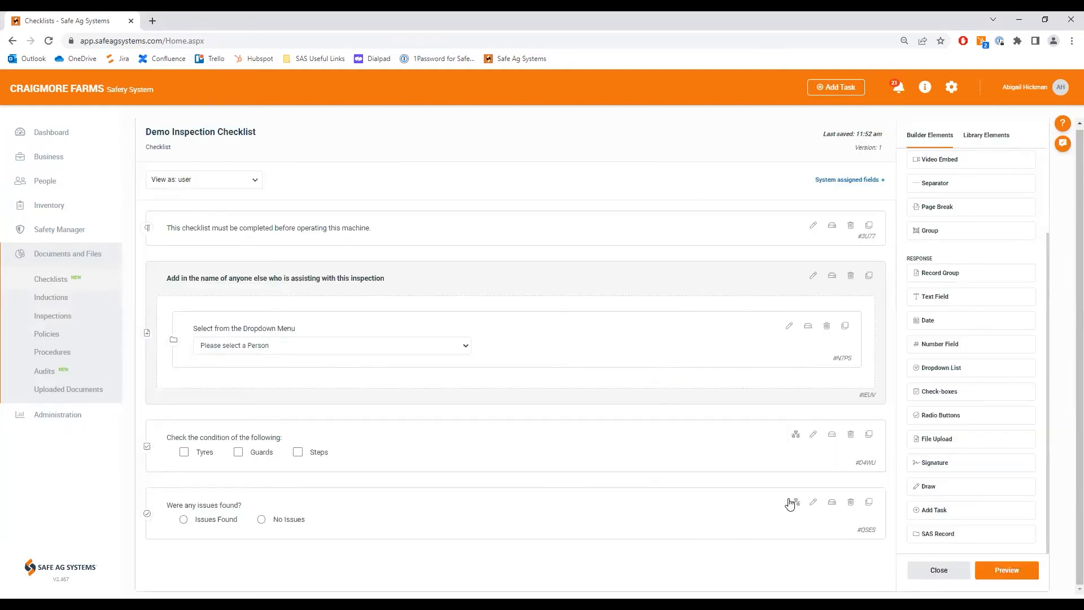
# Step: Add required radio buttons at the end of the checklist with the prompt "Were the Issues Fixed?" and inline options Fixed and Not Fixed
pyautogui.moveTo(926, 423); pyautogui.dragTo(251, 571)
pyautogui.click(507, 187)
pyautogui.write('Were the Issues Fixed?')
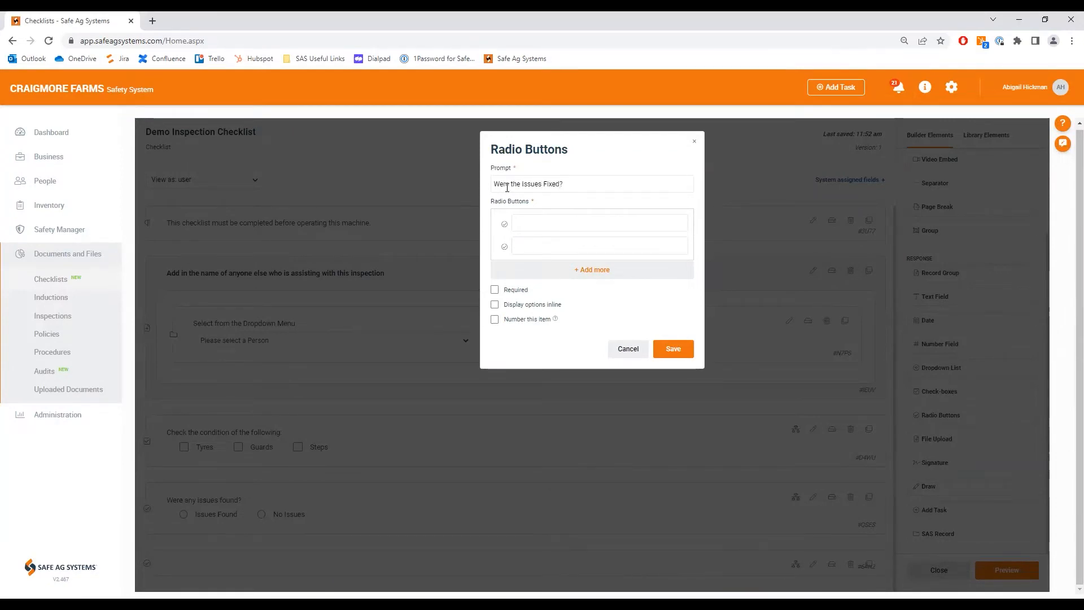
pyautogui.write('Fix')
pyautogui.click(531, 241)
pyautogui.write('Not F')
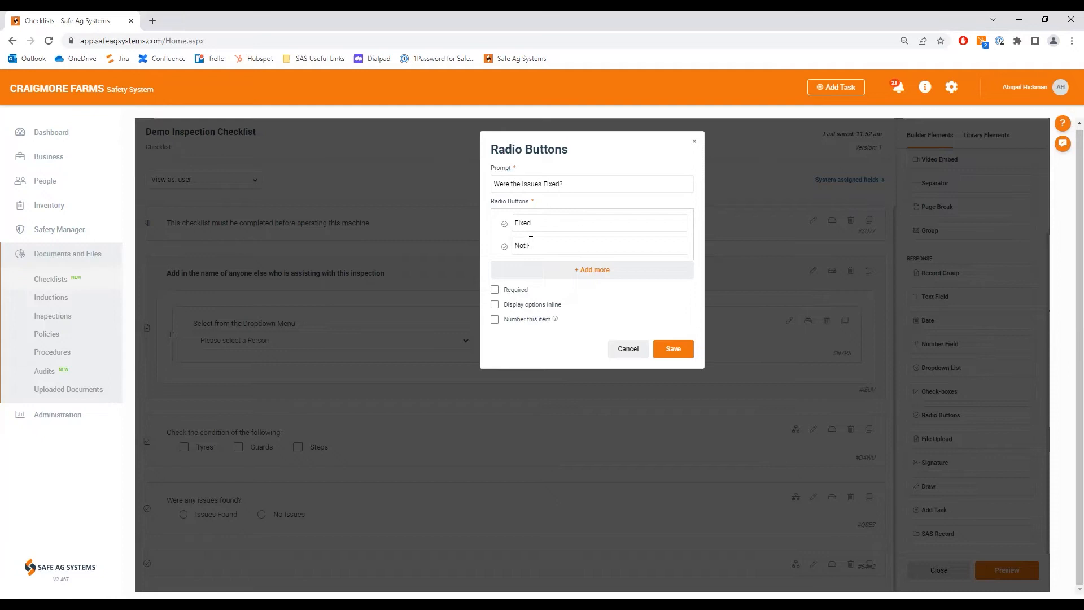
pyautogui.write('ixed')
pyautogui.click(495, 290)
pyautogui.click(495, 305)
pyautogui.click(681, 351)
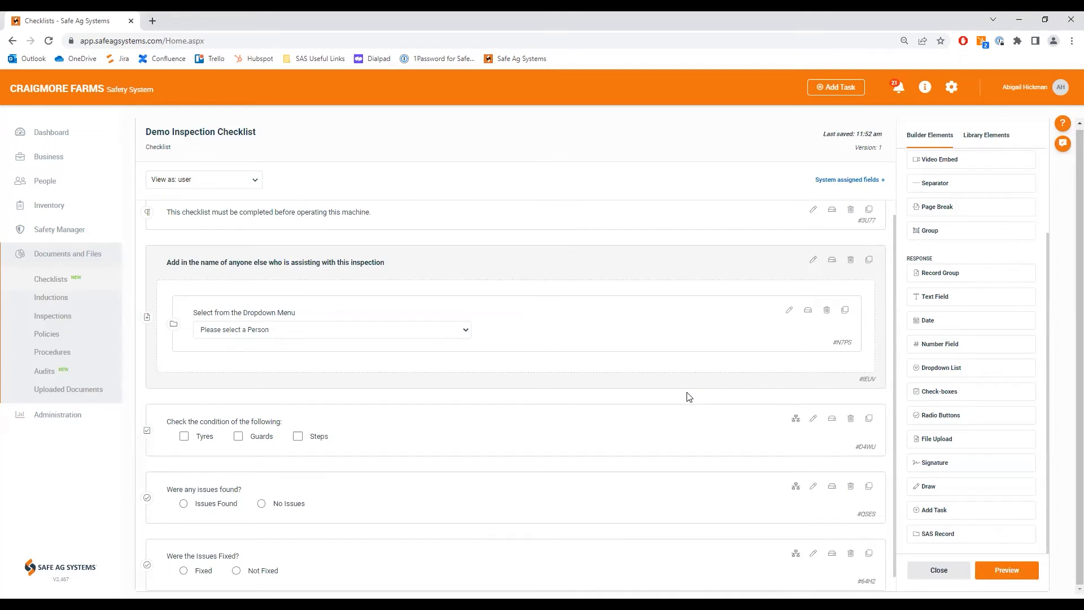
# Step: Add a required Multiline text field with the prompt "Describe action taken to resolve issue" and place it below the "Were the Issues Fixed?" question
pyautogui.scroll(-1, 679, 434)
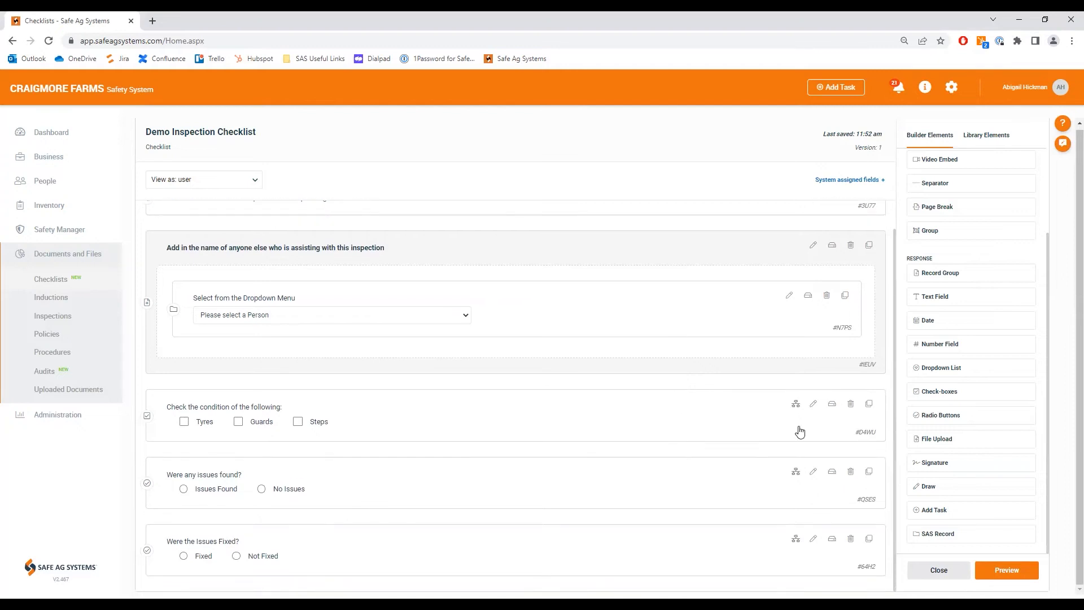
pyautogui.moveTo(926, 298); pyautogui.dragTo(256, 552)
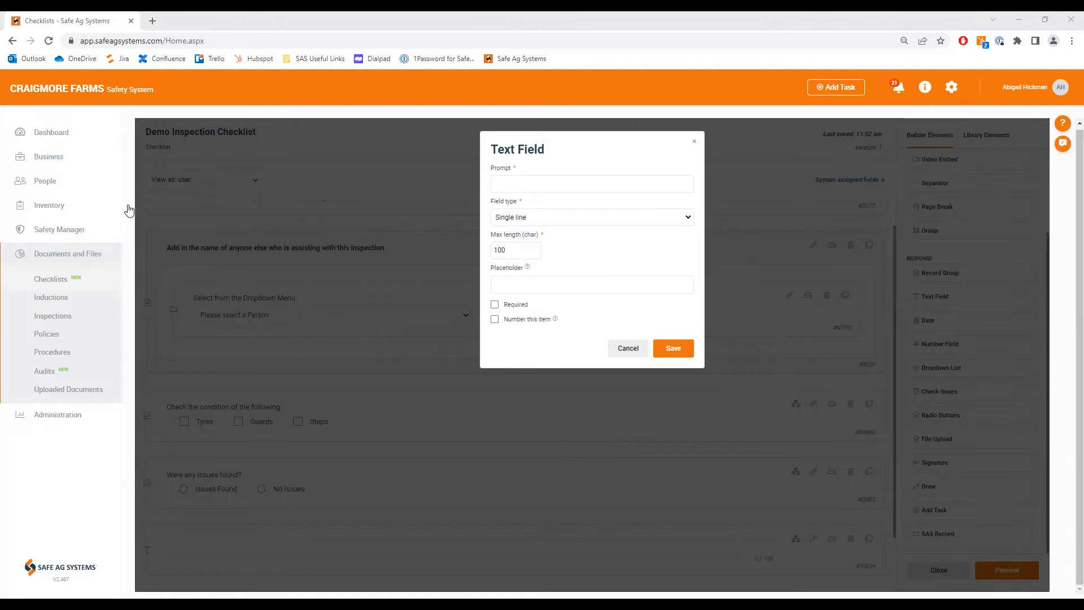
pyautogui.click(497, 188)
pyautogui.write('Describe action taken to resolve issue')
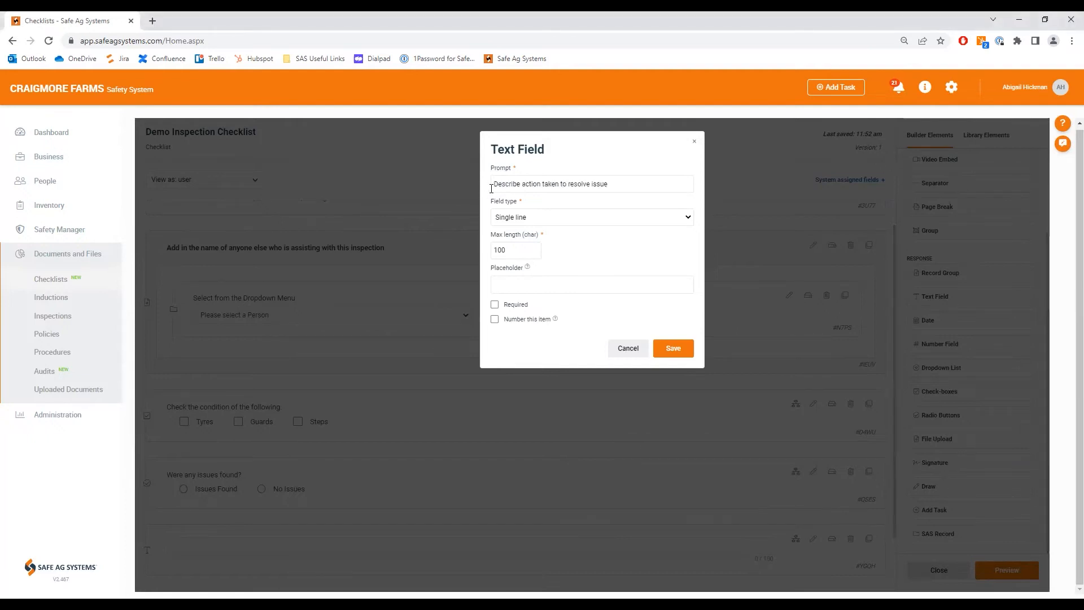
pyautogui.click(495, 306)
pyautogui.click(584, 222)
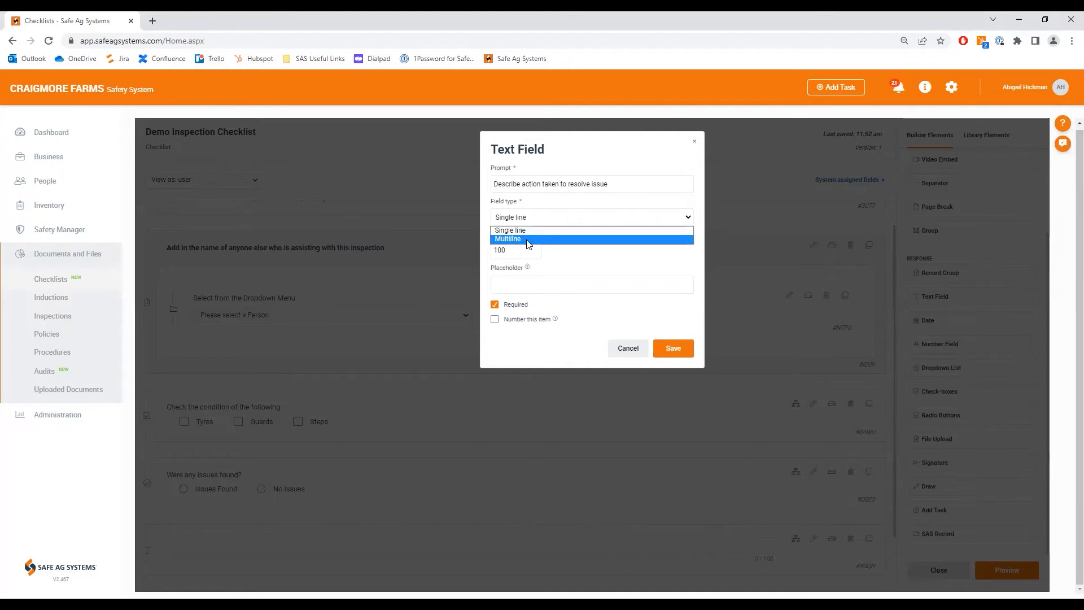
pyautogui.click(528, 240)
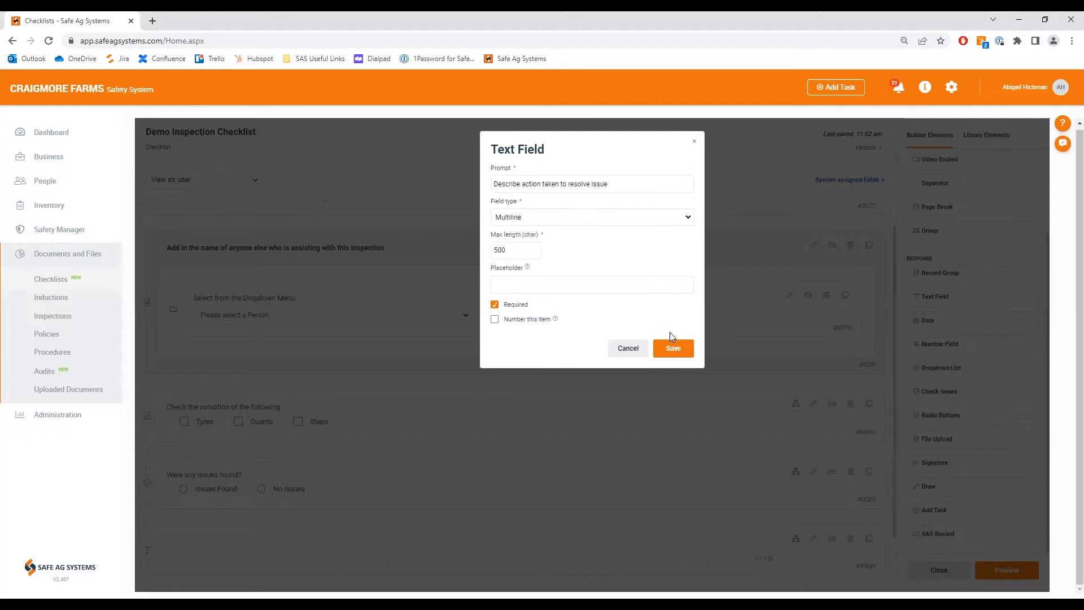
pyautogui.click(671, 349)
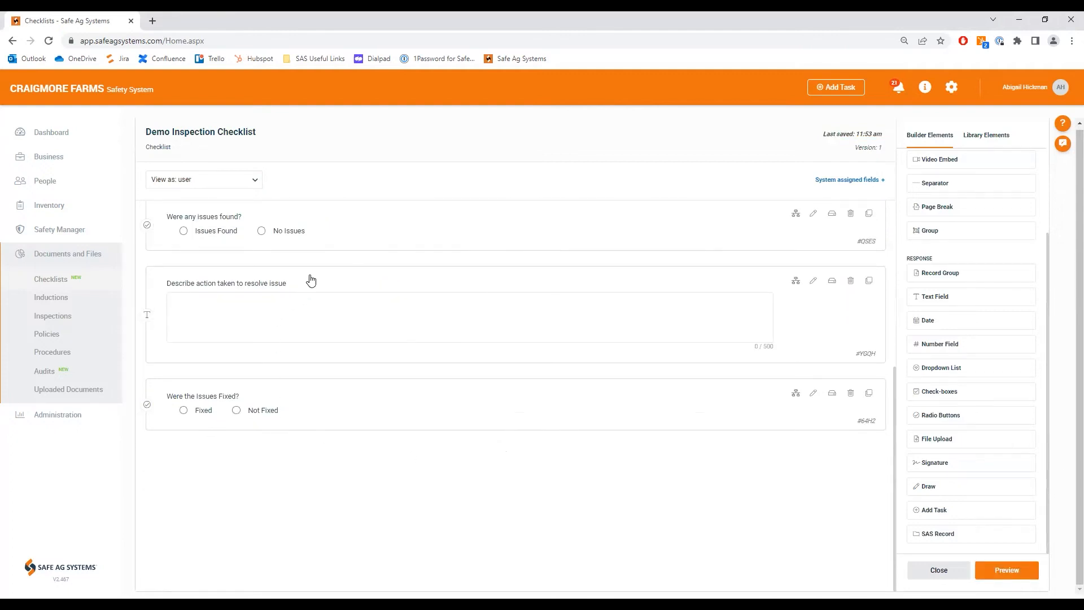
pyautogui.moveTo(307, 299); pyautogui.dragTo(298, 453)
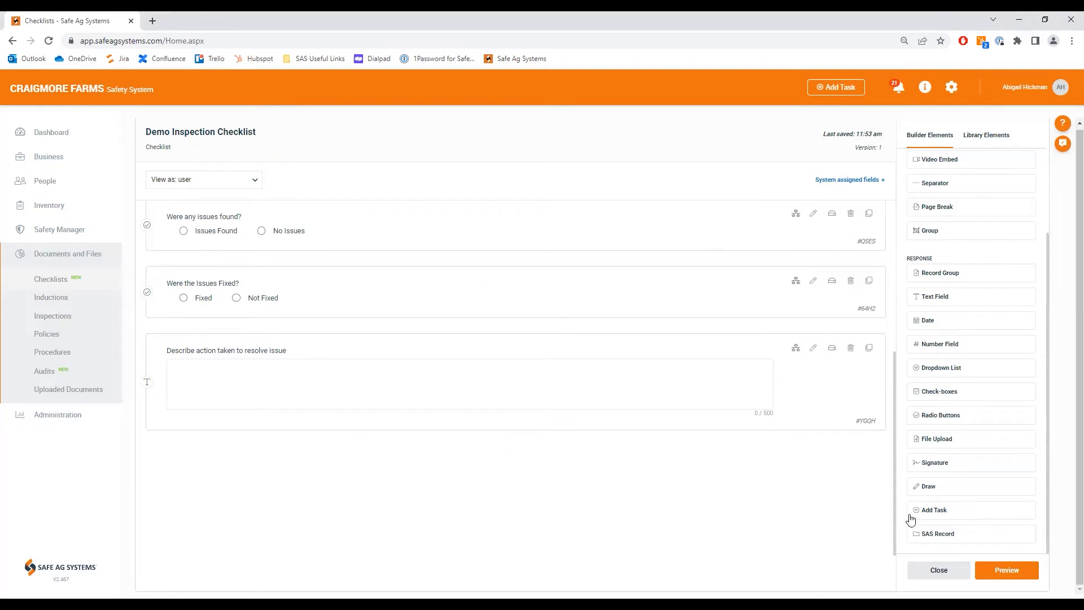
# Step: Add a required Add Task element below the text field with the prompt "Create a task to resolve the issue"
pyautogui.moveTo(912, 515); pyautogui.dragTo(304, 438)
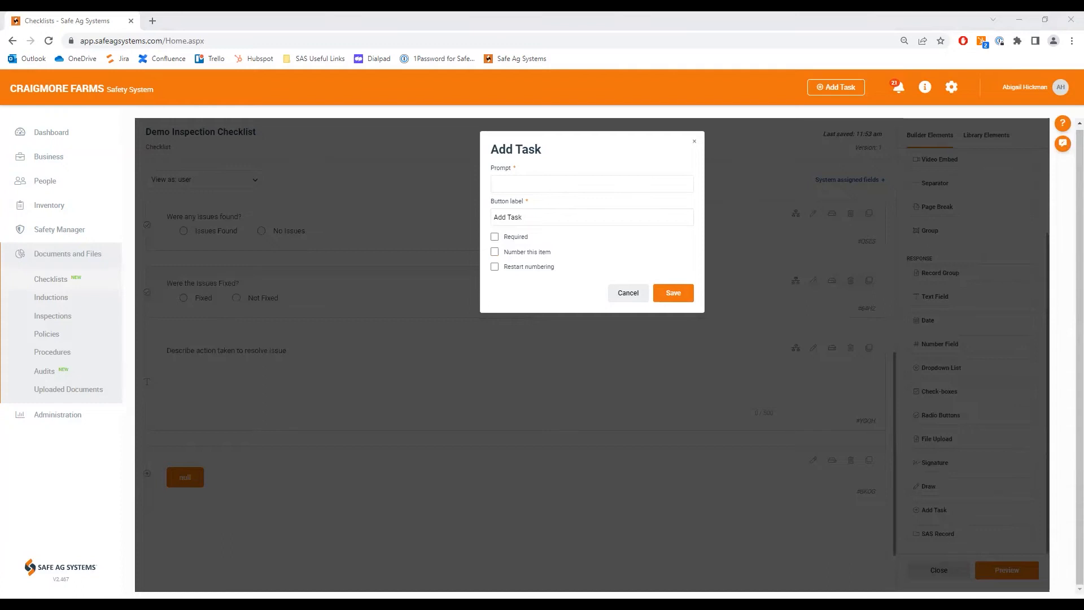
pyautogui.click(516, 186)
pyautogui.write('Create a task to resolve the issue')
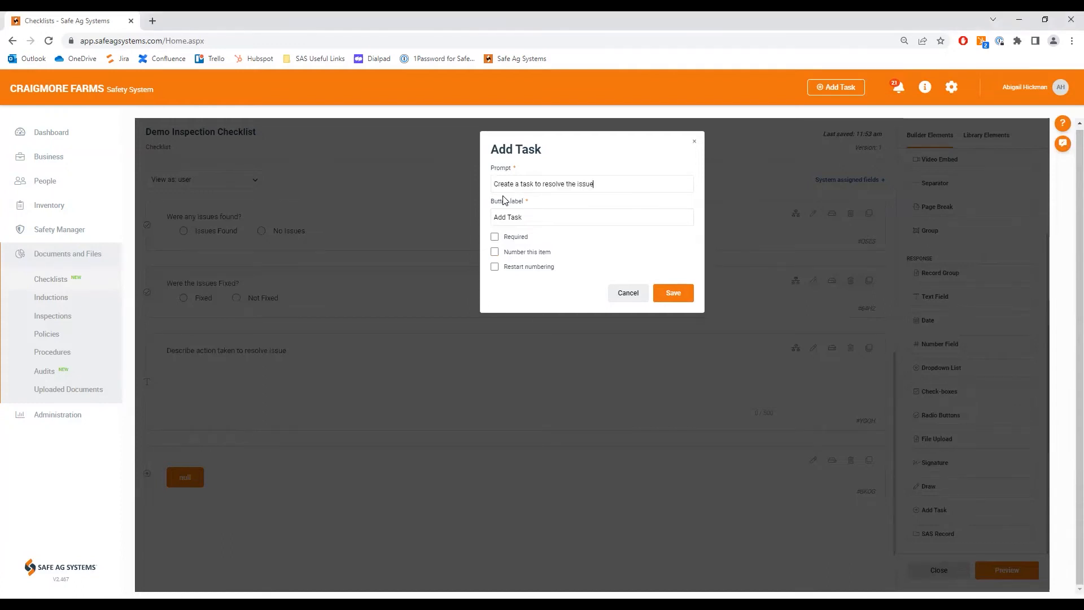
pyautogui.click(497, 240)
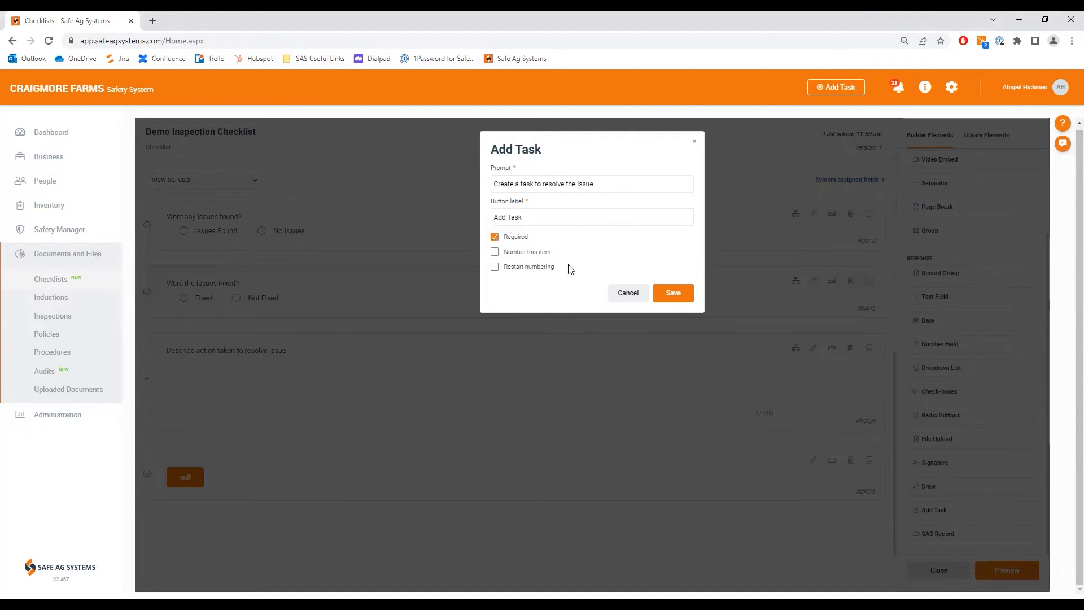
pyautogui.click(672, 299)
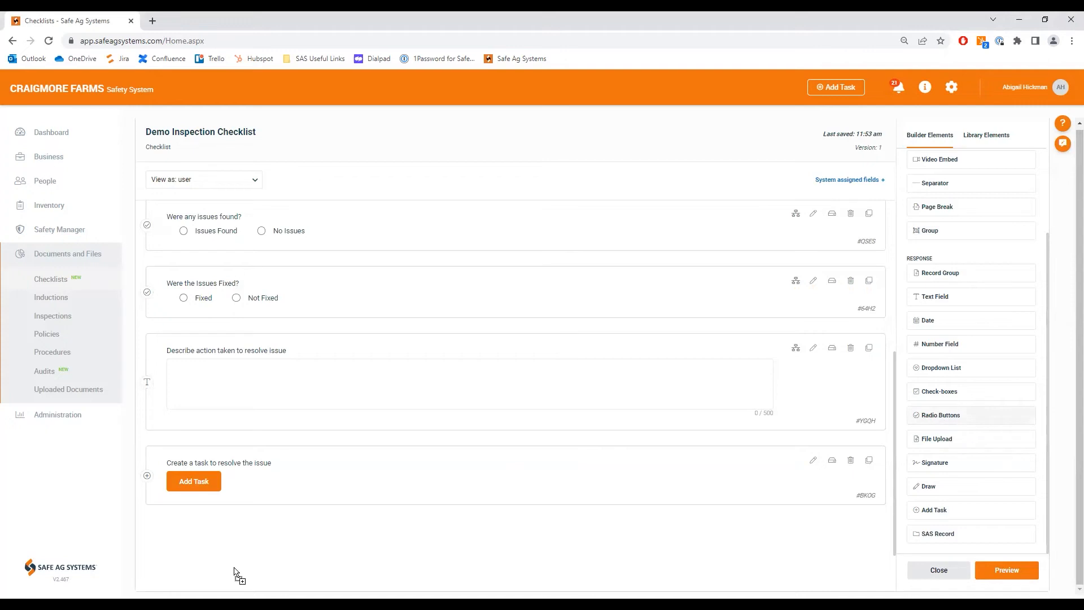
# Step: Add required radio buttons below the Add Task element with the prompt "Is the machine safe to operate?" and inline options Yes and No
pyautogui.moveTo(502, 276); pyautogui.dragTo(503, 278)
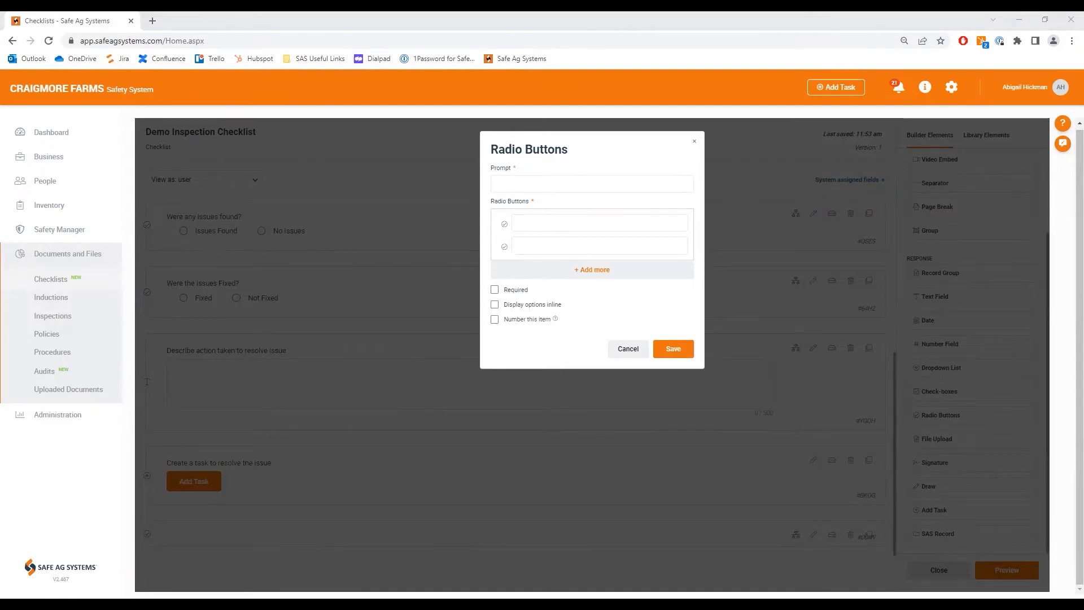
pyautogui.click(519, 179)
pyautogui.write('Is the machine safe to operate?')
pyautogui.click(525, 224)
pyautogui.write('Yes')
pyautogui.click(536, 242)
pyautogui.write('No')
pyautogui.click(495, 289)
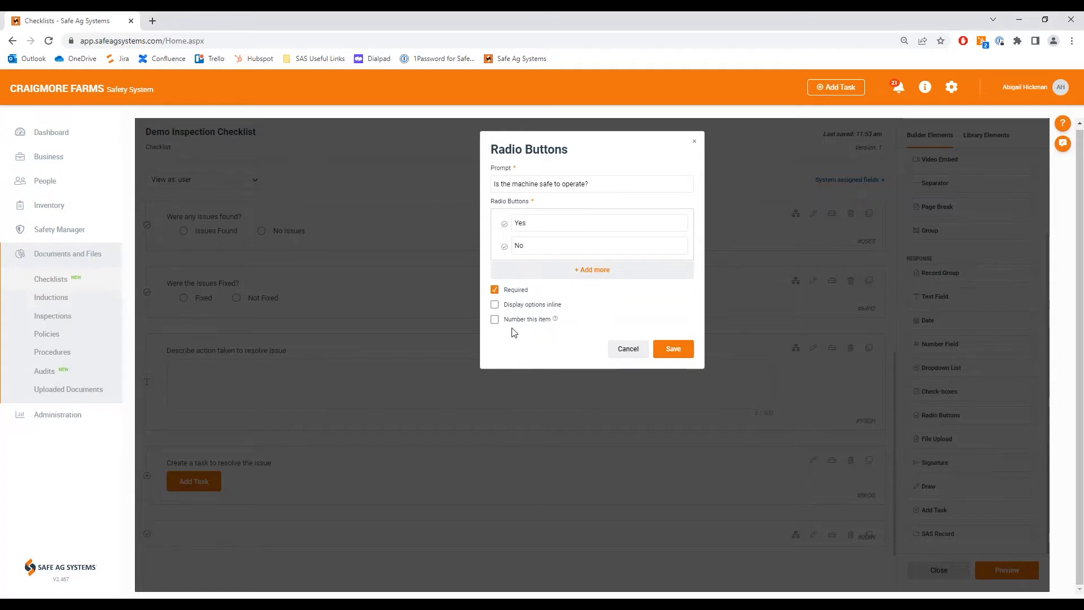
pyautogui.click(495, 305)
pyautogui.click(661, 350)
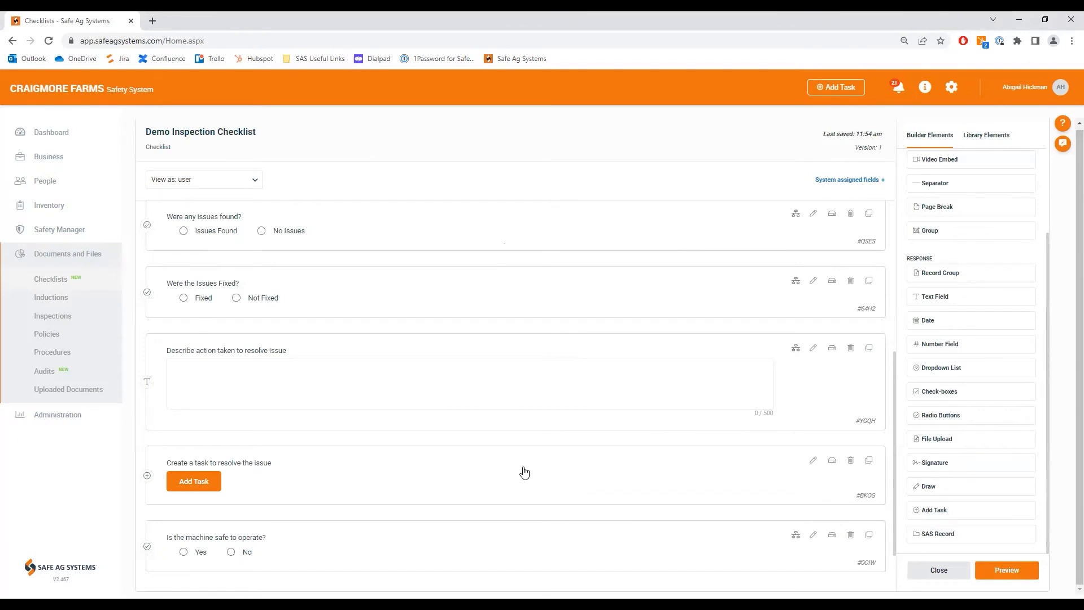
# Step: Add a required Multiline text field at the end of the checklist with the prompt "Describe why the machine is not safe to operate"
pyautogui.scroll(-2, 519, 472)
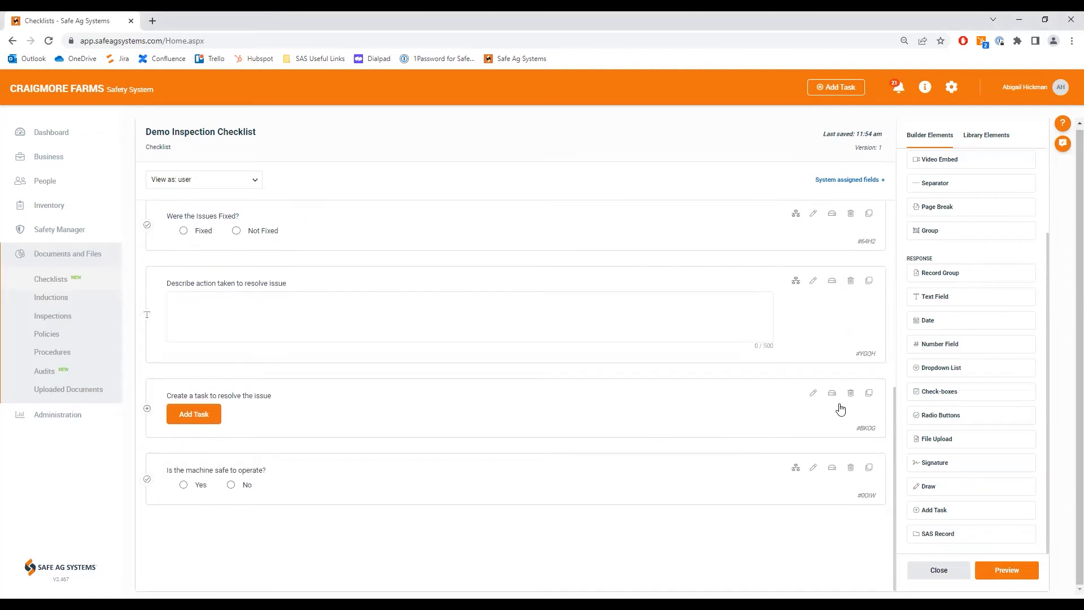
pyautogui.moveTo(923, 307); pyautogui.dragTo(259, 554)
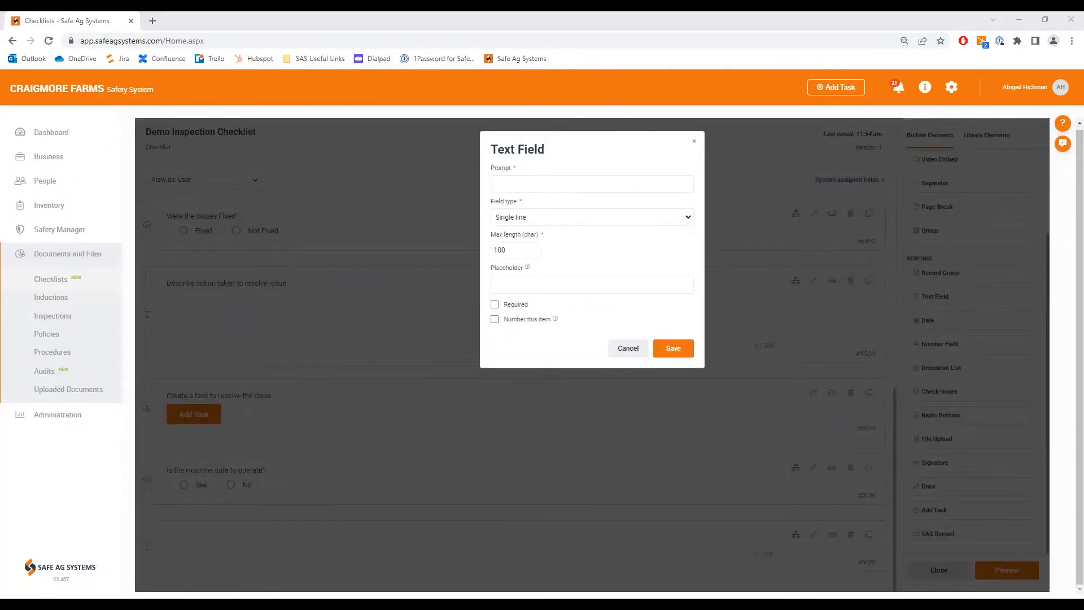
pyautogui.click(523, 181)
pyautogui.write('Describe why the machine is not safe to operate')
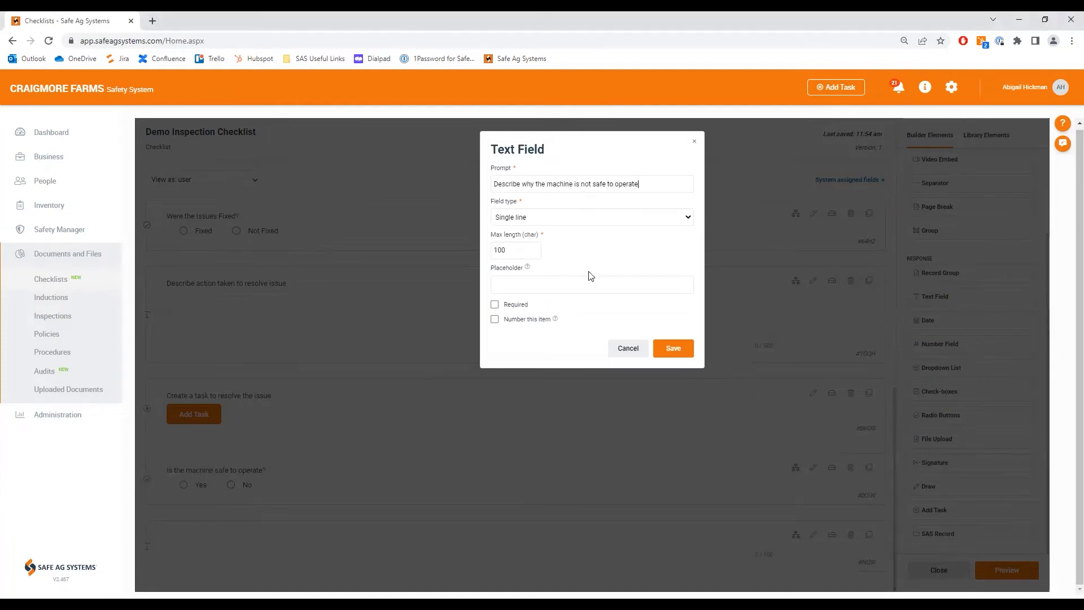
pyautogui.click(540, 219)
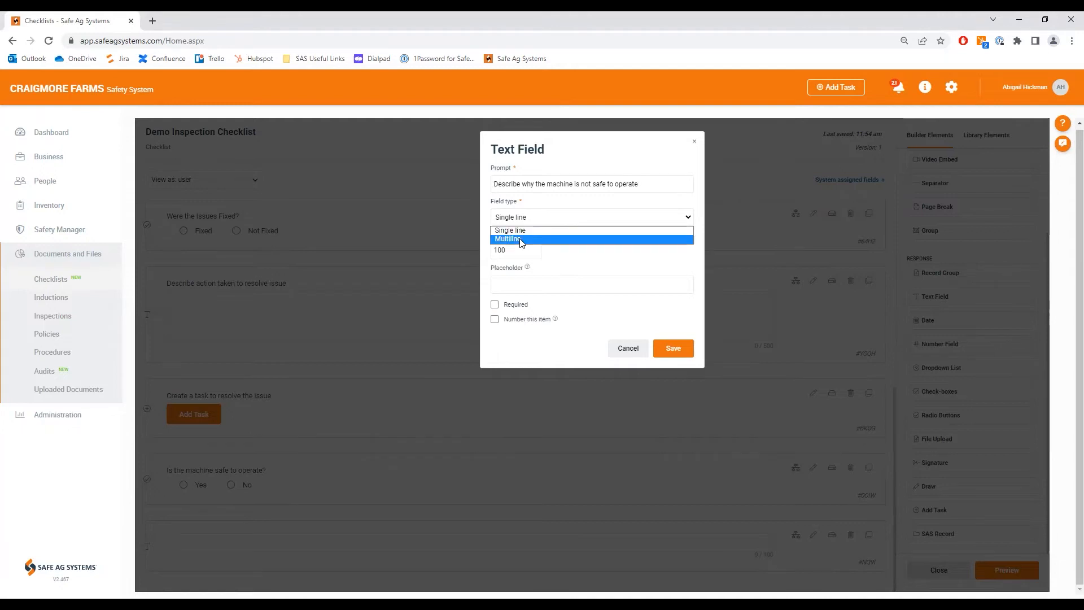
pyautogui.click(521, 239)
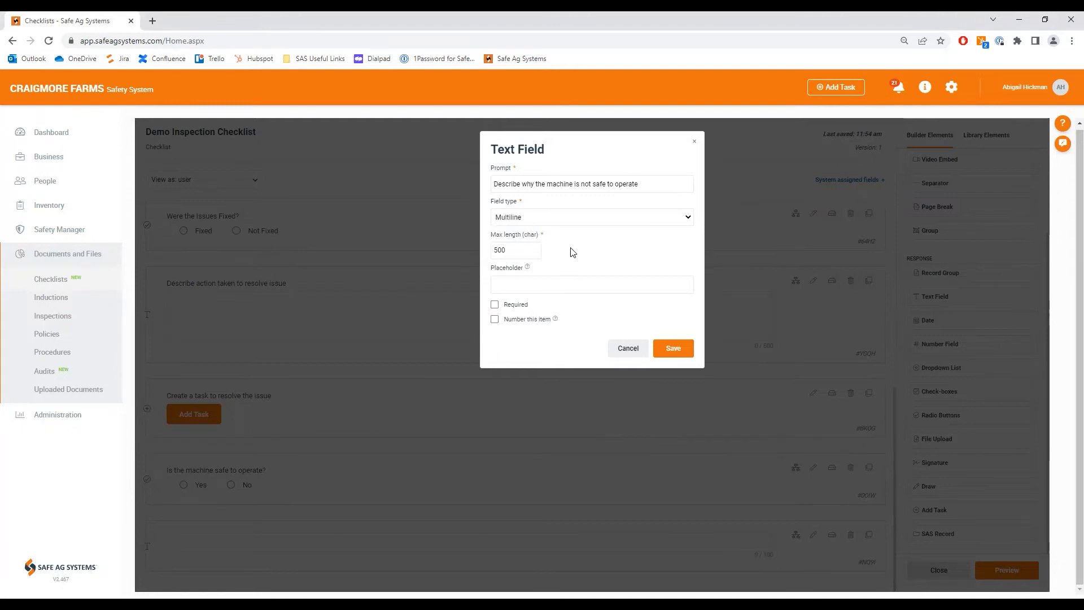
pyautogui.click(495, 305)
pyautogui.click(675, 350)
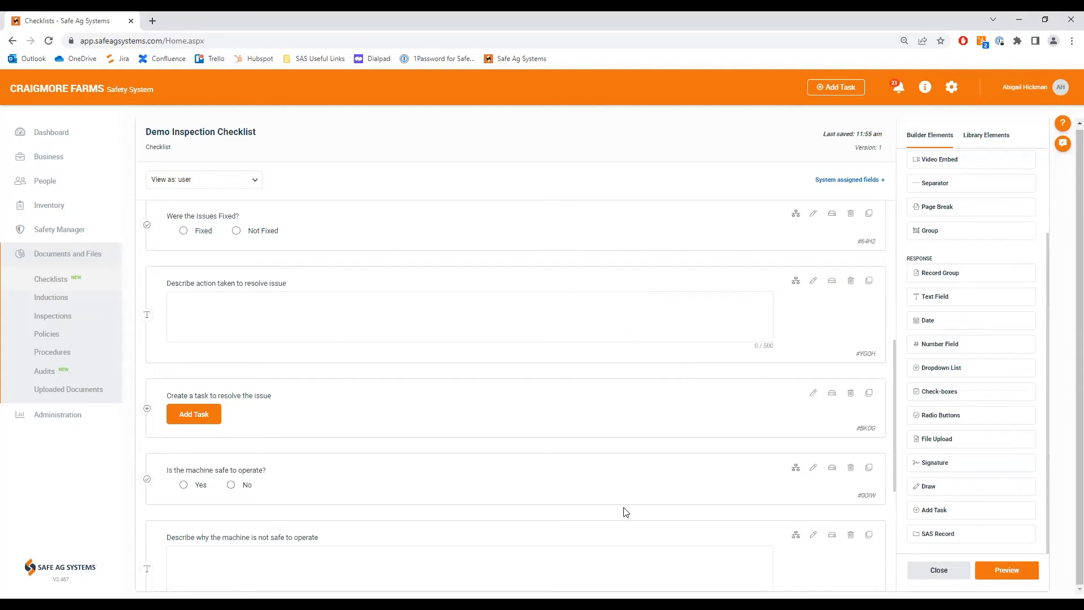
# Step: Review the order and content of all the elements in the inspection checklist
pyautogui.scroll(-4, 624, 511)
pyautogui.scroll(6, 624, 511)
pyautogui.scroll(5, 625, 512)
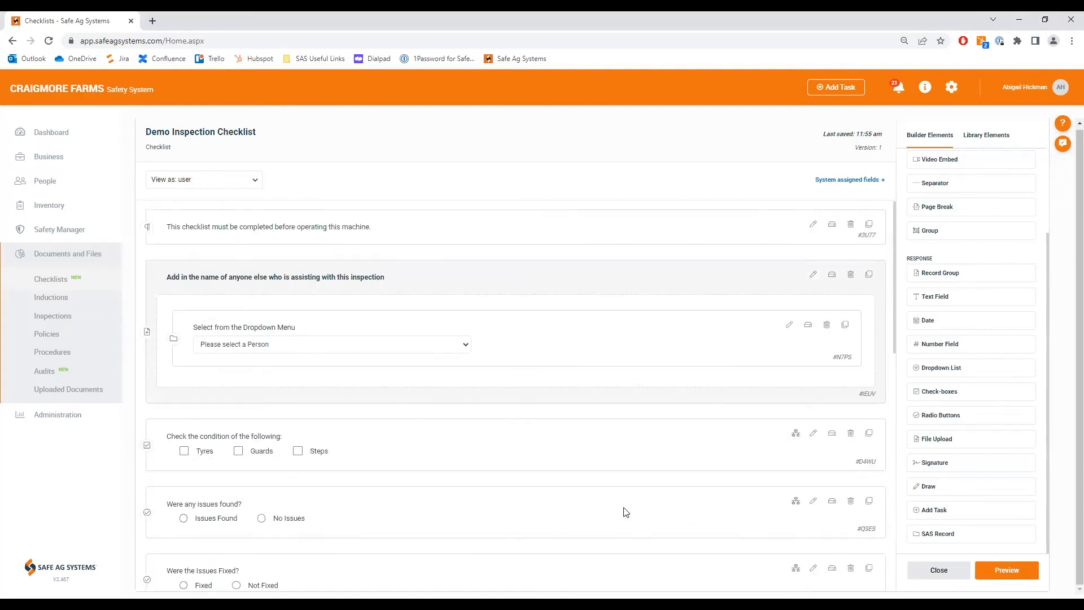
pyautogui.scroll(-6, 625, 512)
pyautogui.scroll(6, 625, 512)
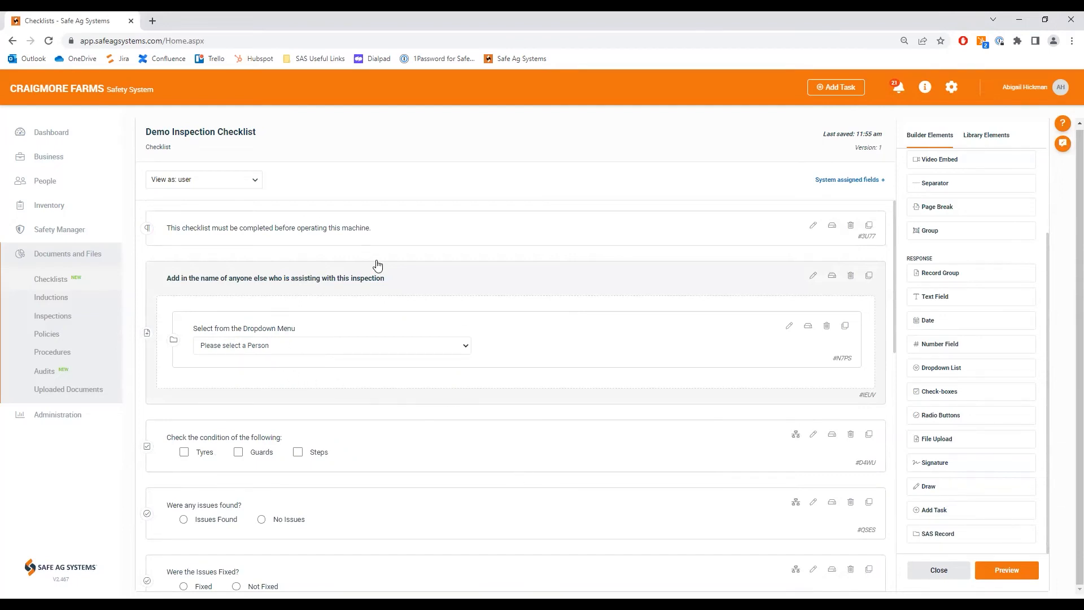
pyautogui.scroll(-1, 377, 264)
pyautogui.scroll(-1, 377, 265)
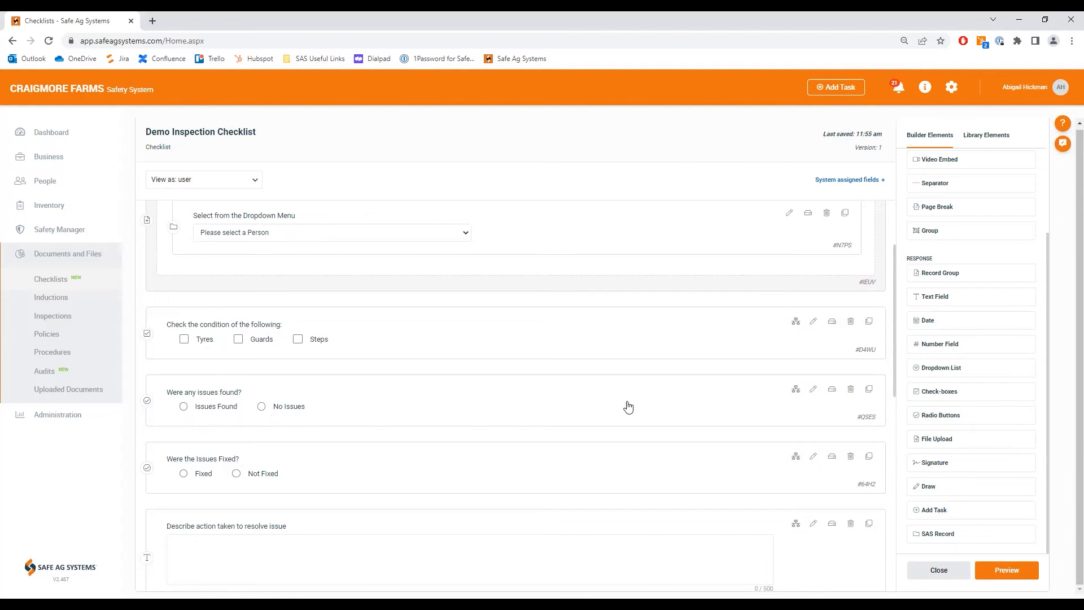
pyautogui.click(795, 389)
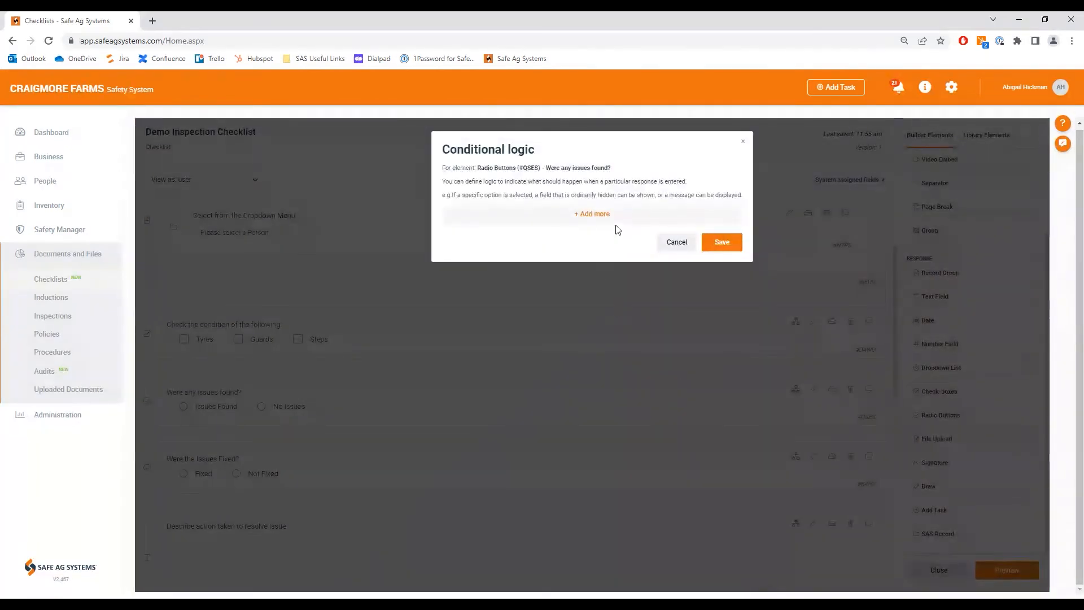
pyautogui.click(605, 214)
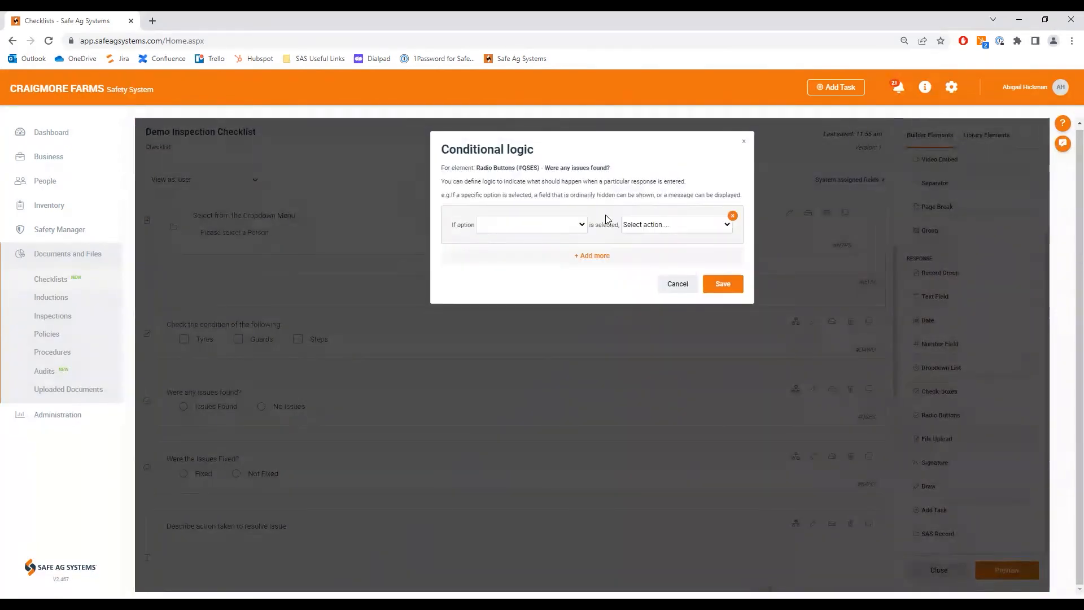
pyautogui.click(715, 285)
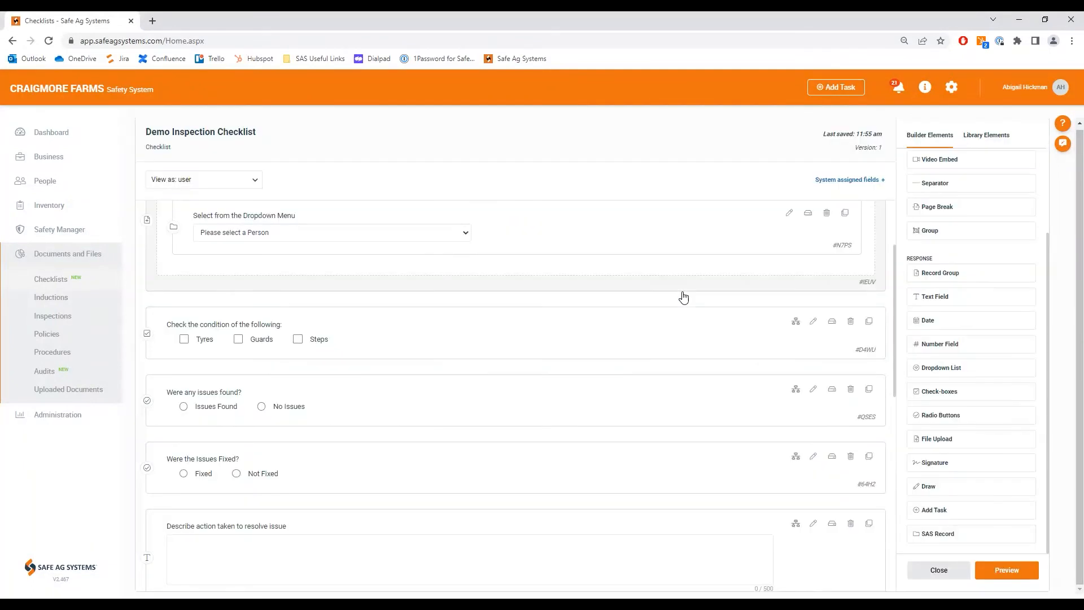
# Step: Add conditional logic to "Were any issues found?" so that Issues Found shows the "Were the Issues Fixed?" radio buttons, and save it
pyautogui.click(797, 392)
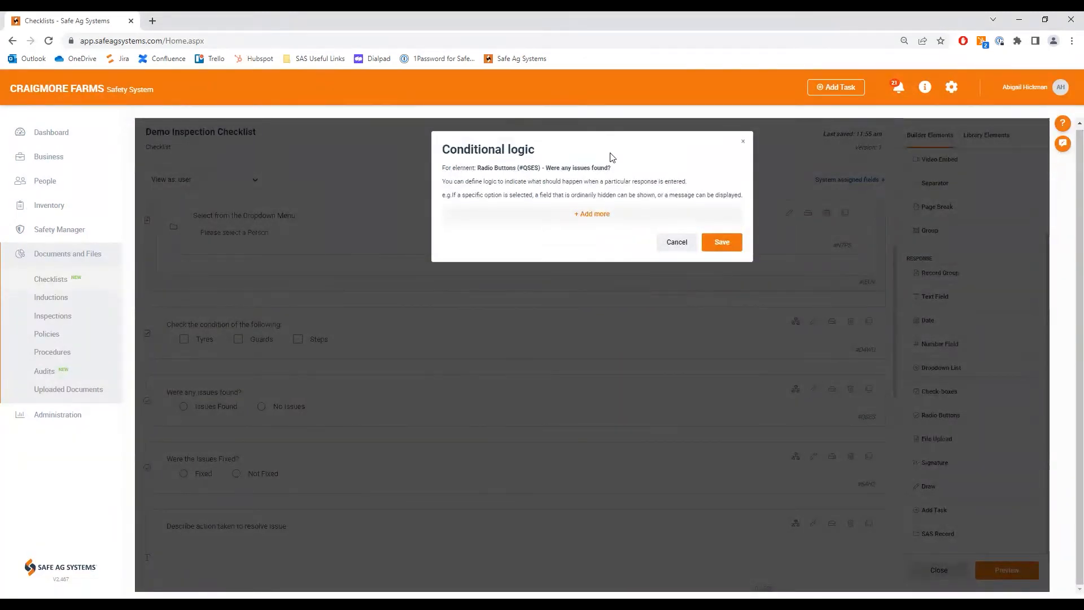
pyautogui.click(600, 219)
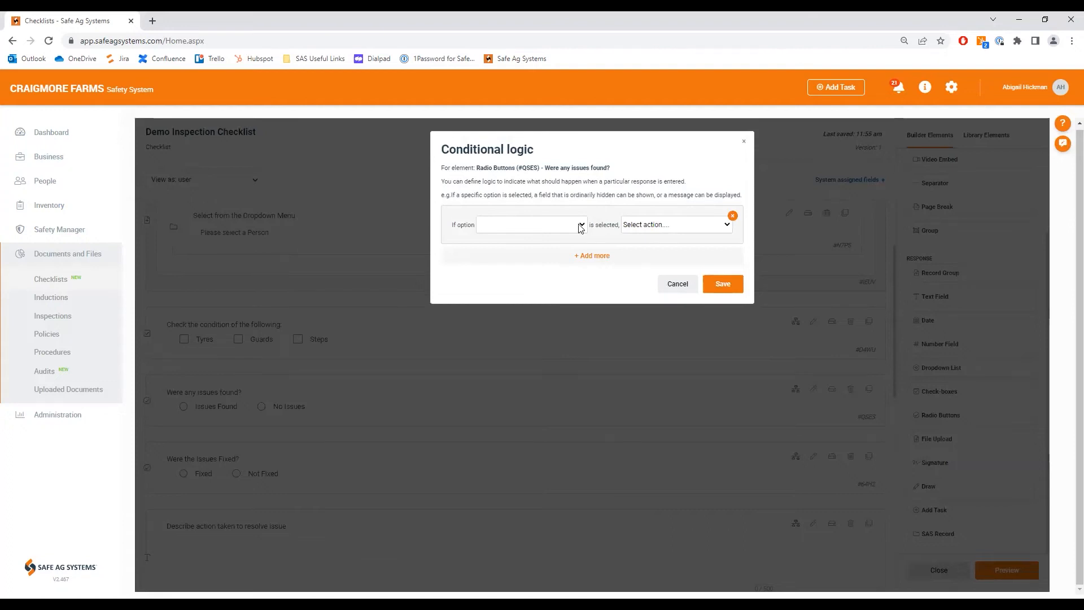
pyautogui.click(579, 228)
pyautogui.click(525, 246)
pyautogui.click(725, 223)
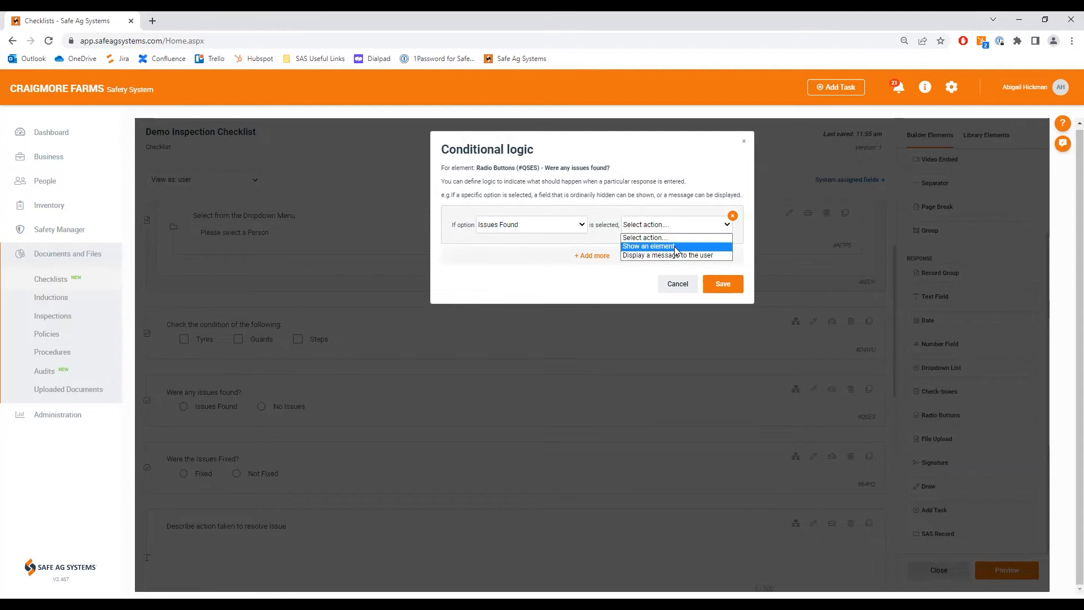
pyautogui.click(676, 247)
pyautogui.click(660, 266)
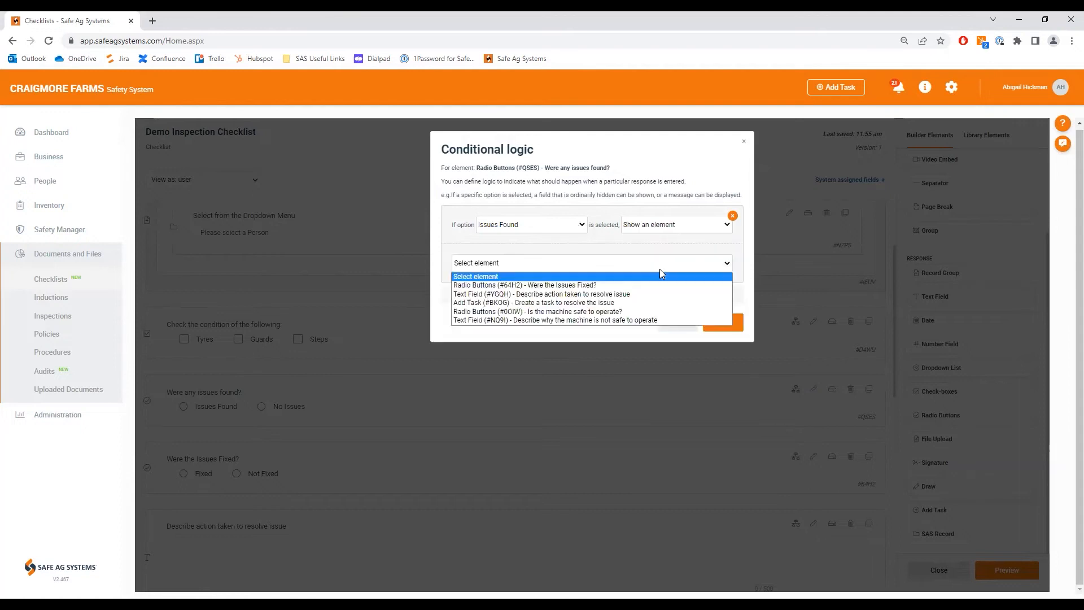
pyautogui.click(573, 286)
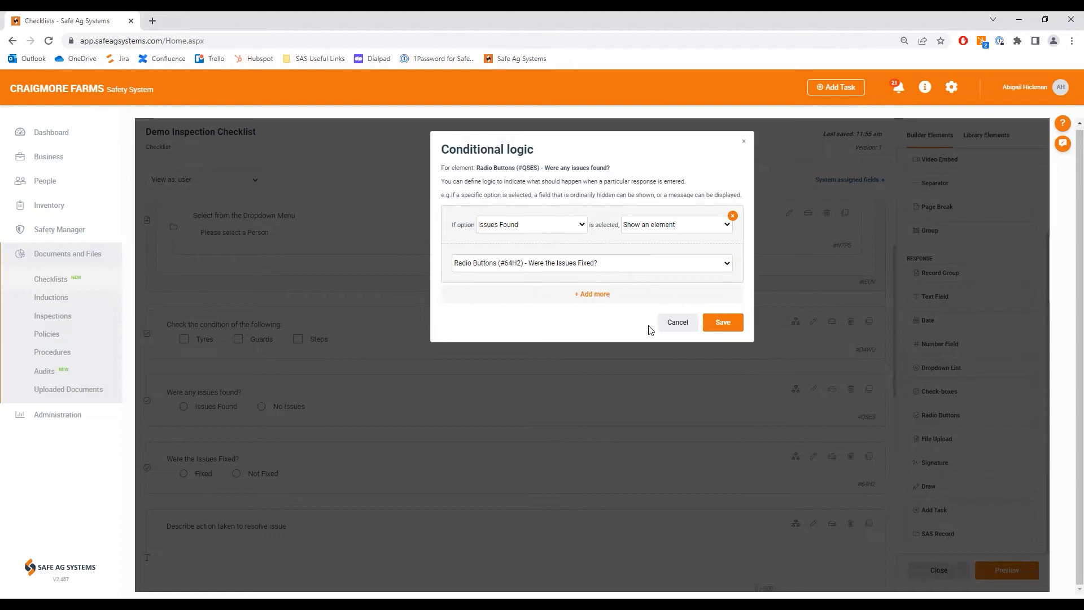
pyautogui.click(725, 327)
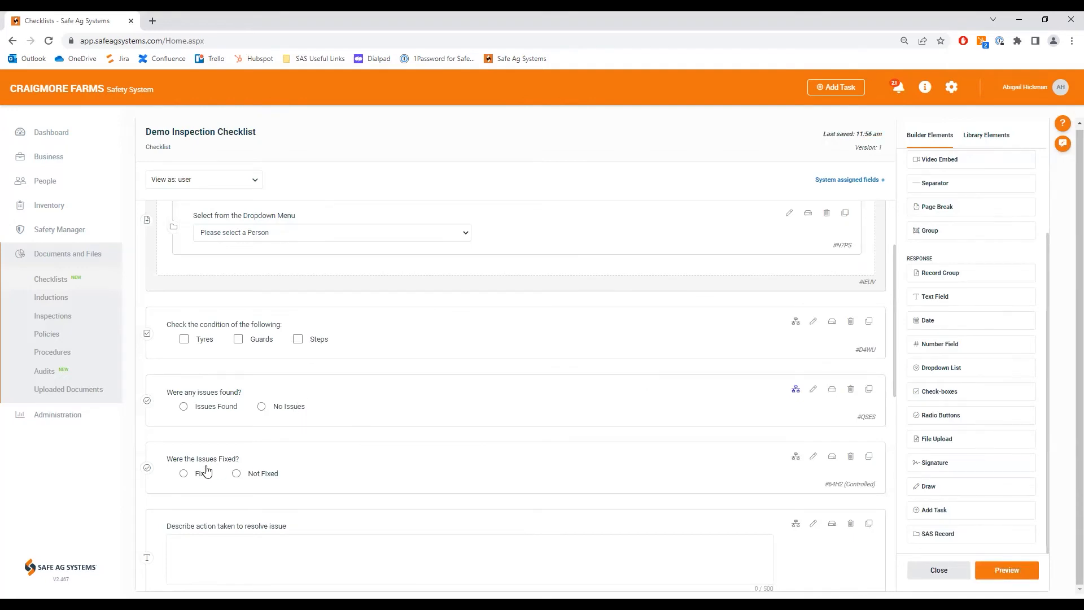
# Step: Add a condition to "Were the Issues Fixed?" so that Fixed shows the "Describe action taken to resolve issue" text field
pyautogui.scroll(-1, 207, 471)
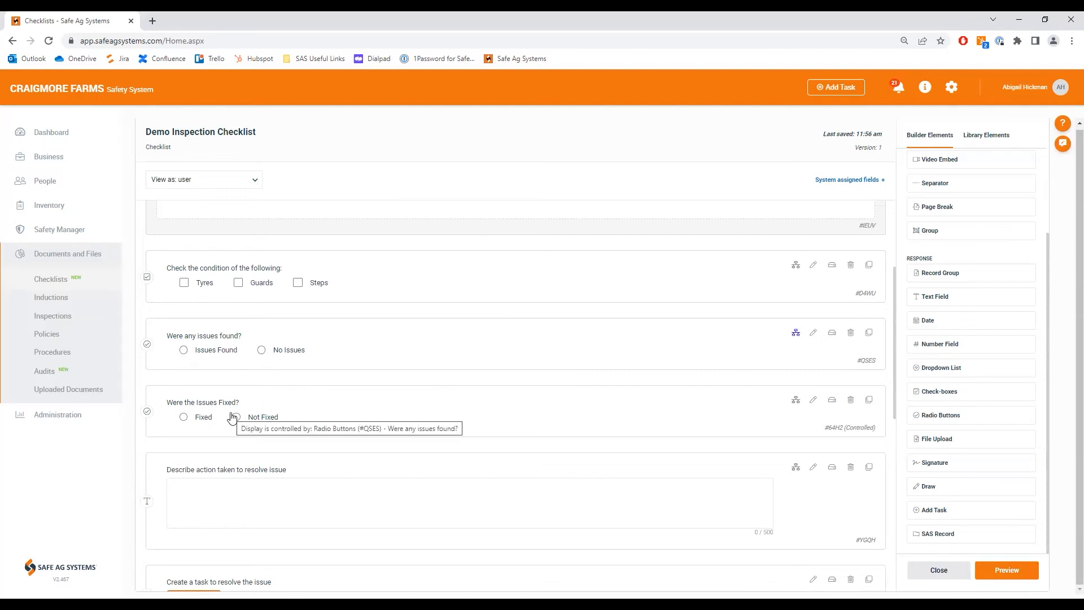
pyautogui.click(796, 402)
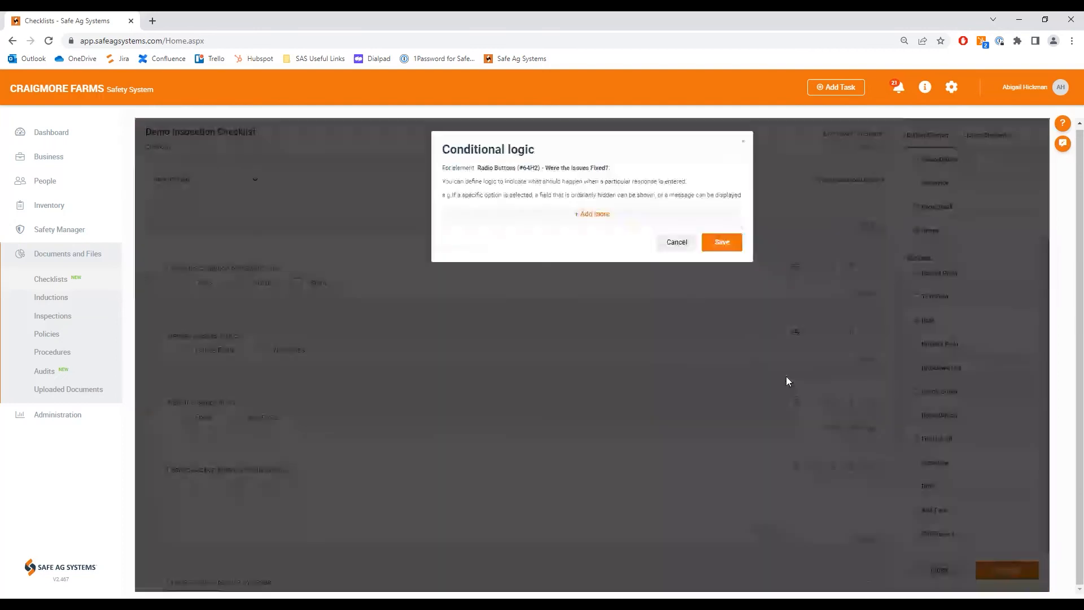
pyautogui.click(592, 214)
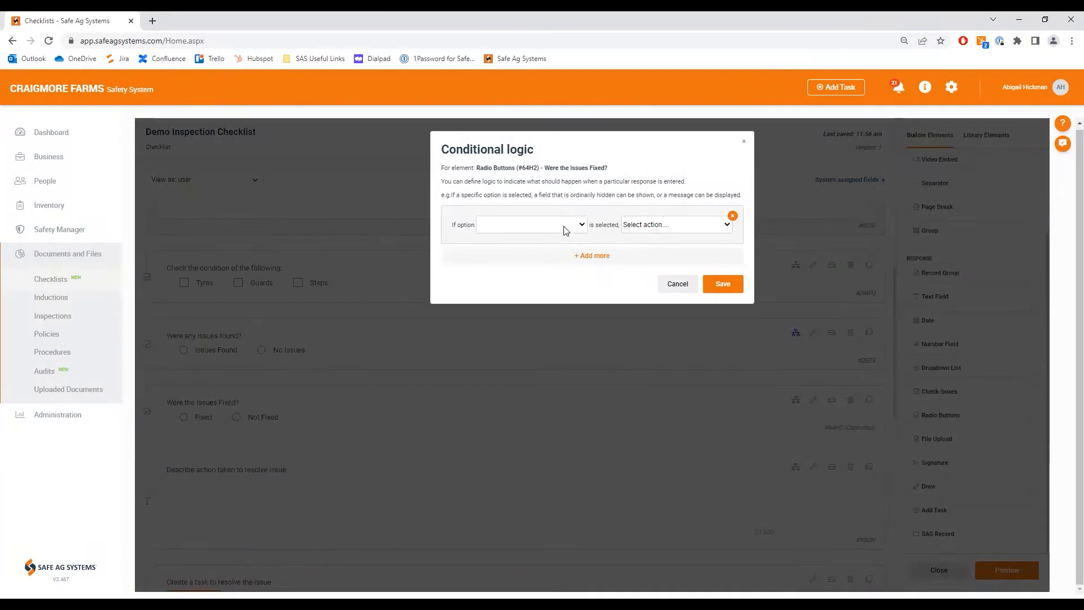
pyautogui.click(563, 227)
pyautogui.click(496, 250)
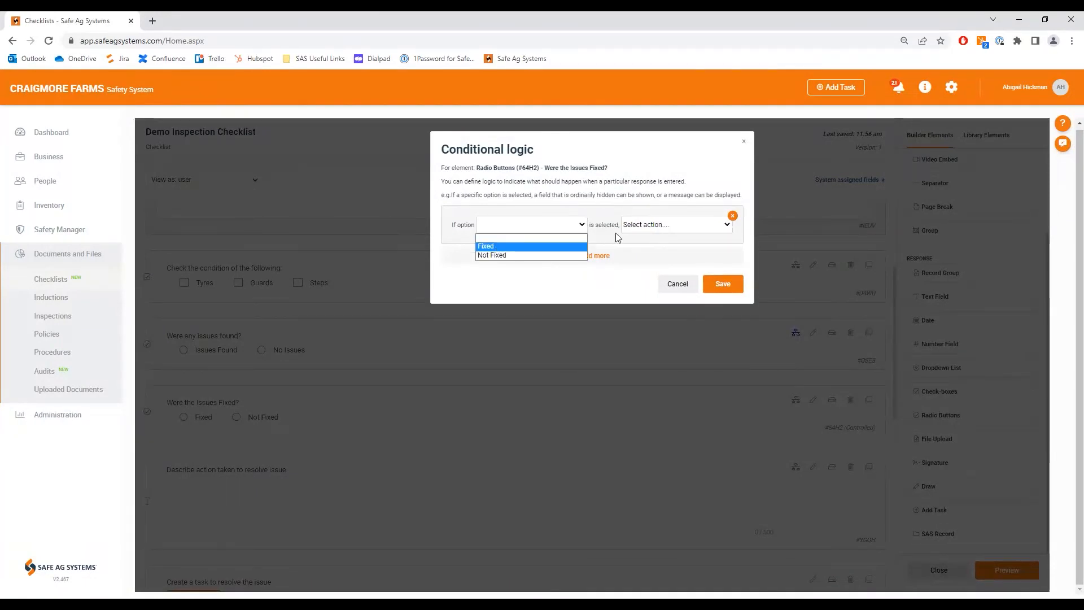
pyautogui.click(661, 226)
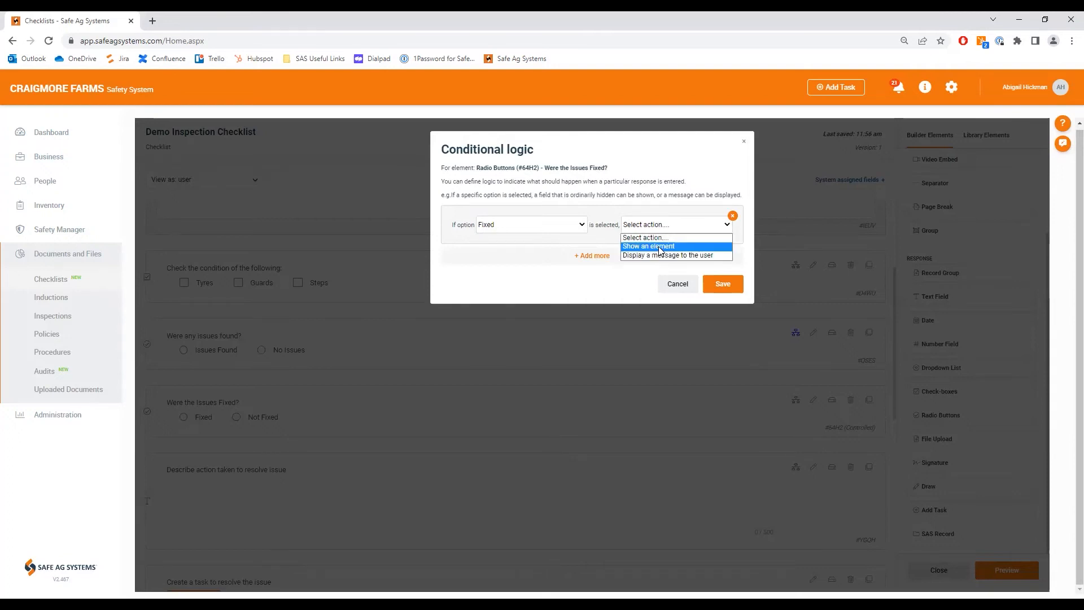
pyautogui.click(658, 247)
pyautogui.click(617, 263)
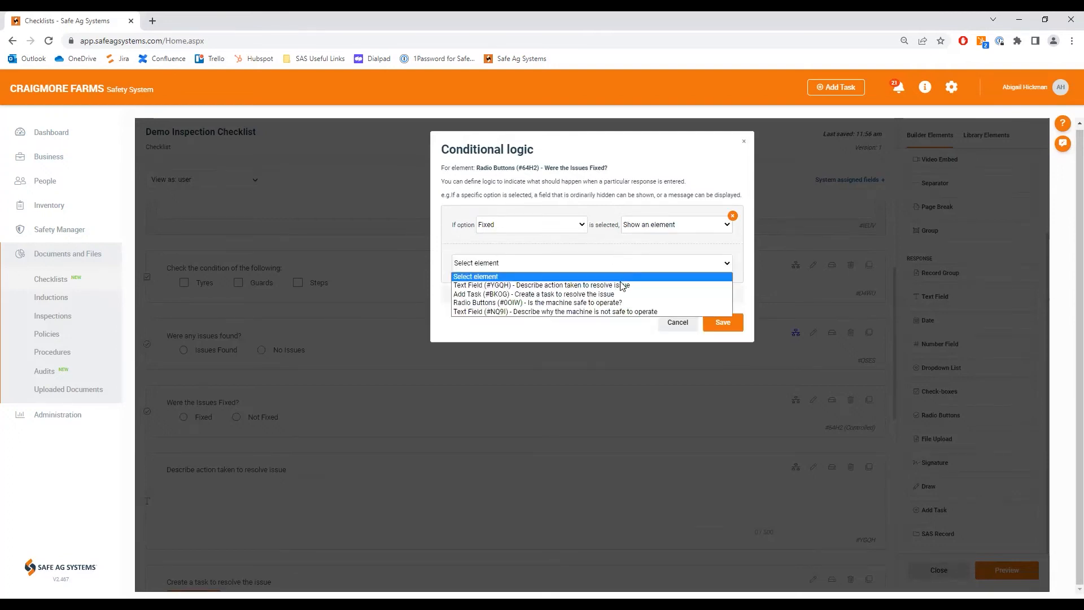
pyautogui.click(621, 285)
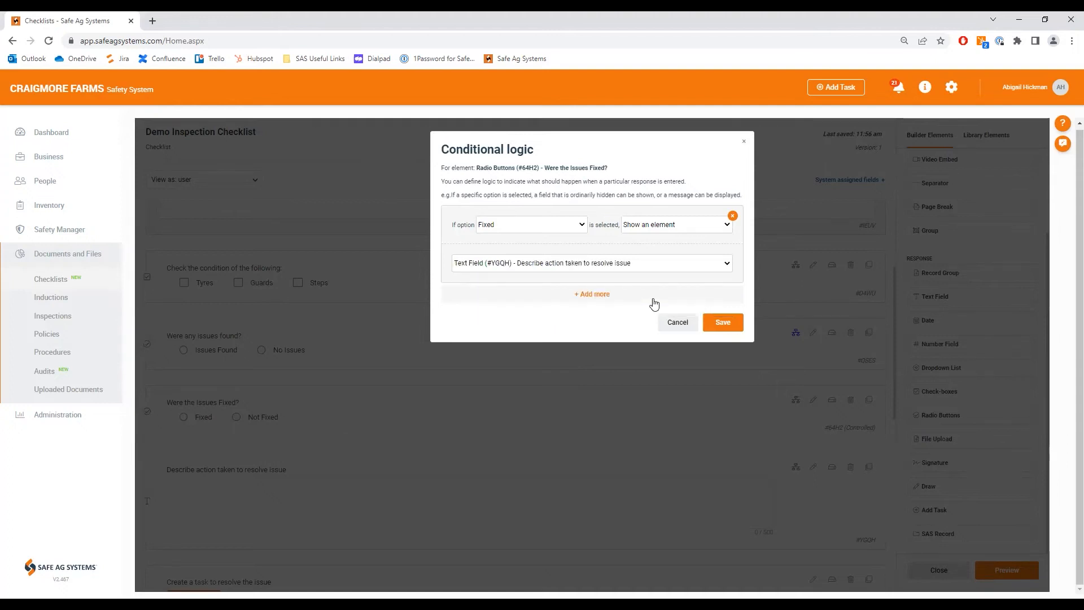
# Step: Add a second condition so that Not Fixed shows the "Create a task to resolve the issue" Add Task element
pyautogui.click(597, 294)
pyautogui.click(577, 309)
pyautogui.click(497, 337)
pyautogui.click(698, 311)
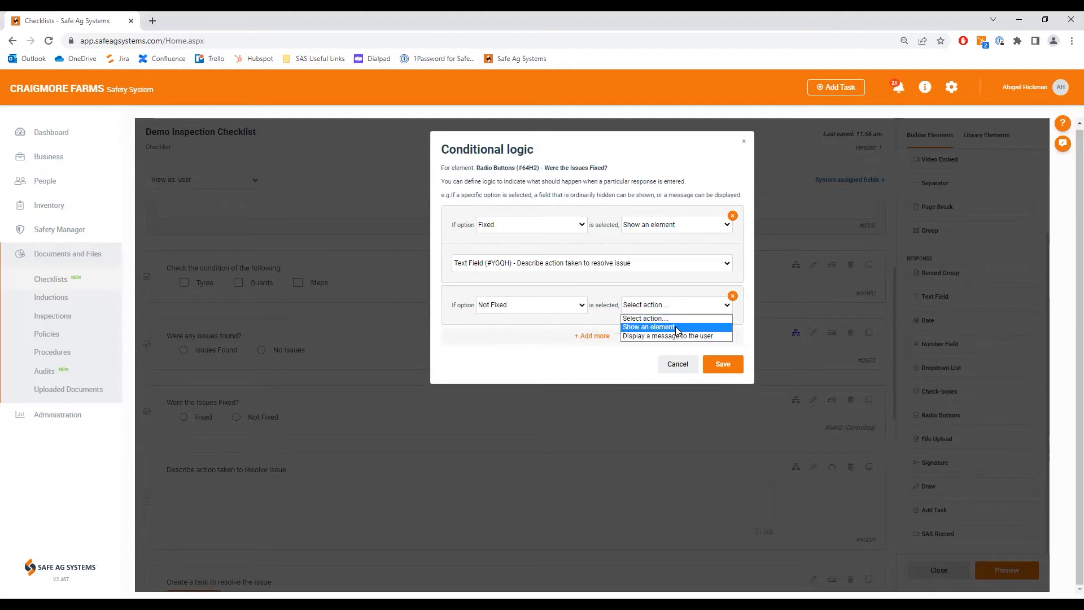
pyautogui.click(677, 328)
pyautogui.click(630, 345)
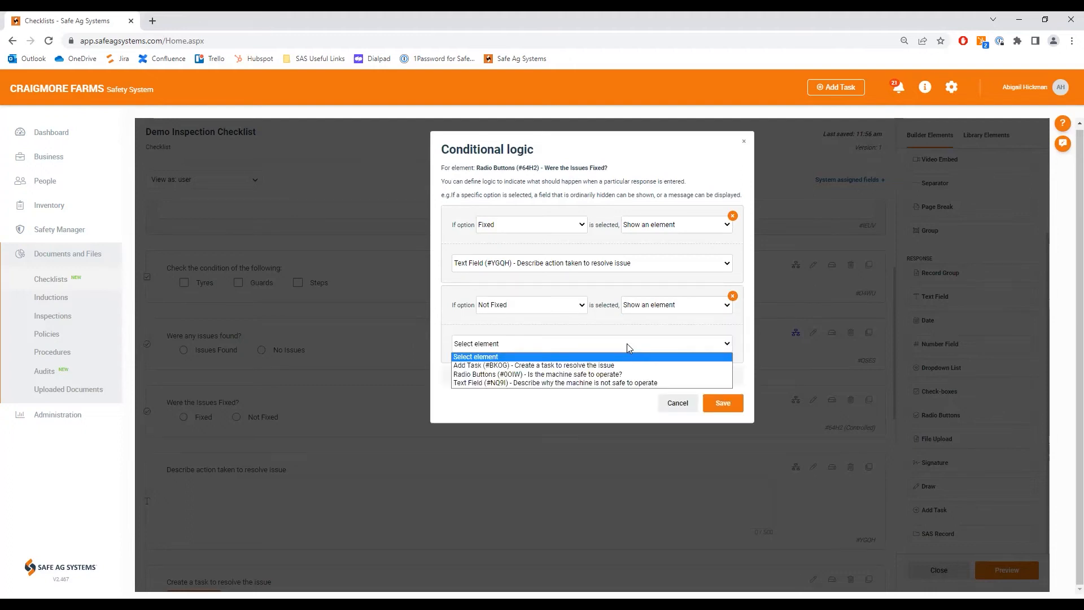
pyautogui.click(551, 368)
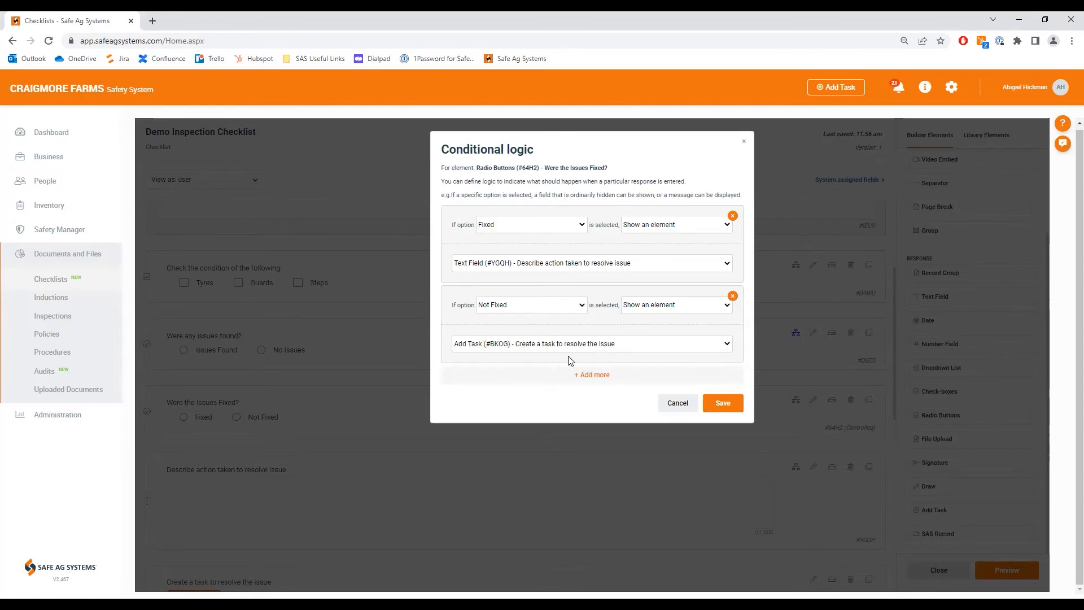
# Step: Add a third condition so that Not Fixed also shows the "Is the machine safe to operate?" radio buttons, and save the logic
pyautogui.click(582, 376)
pyautogui.click(563, 389)
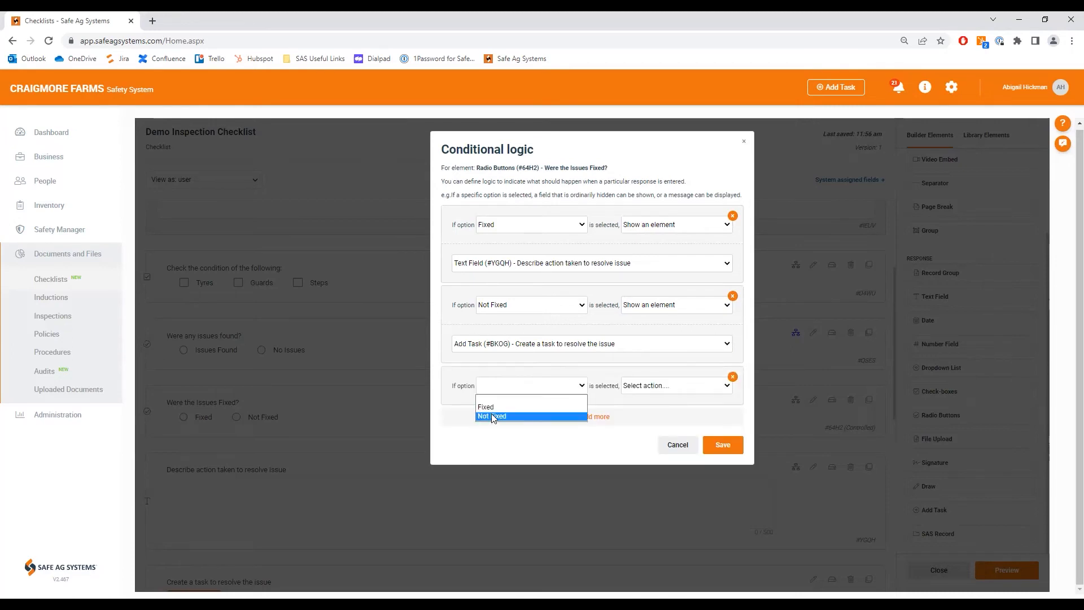
pyautogui.click(656, 385)
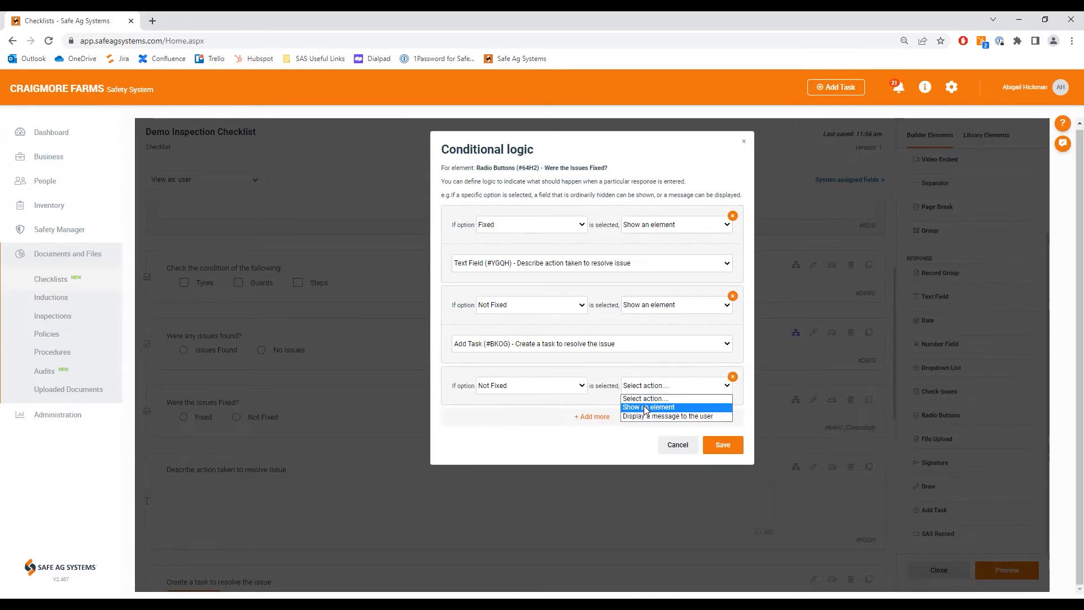
pyautogui.click(646, 407)
pyautogui.click(600, 424)
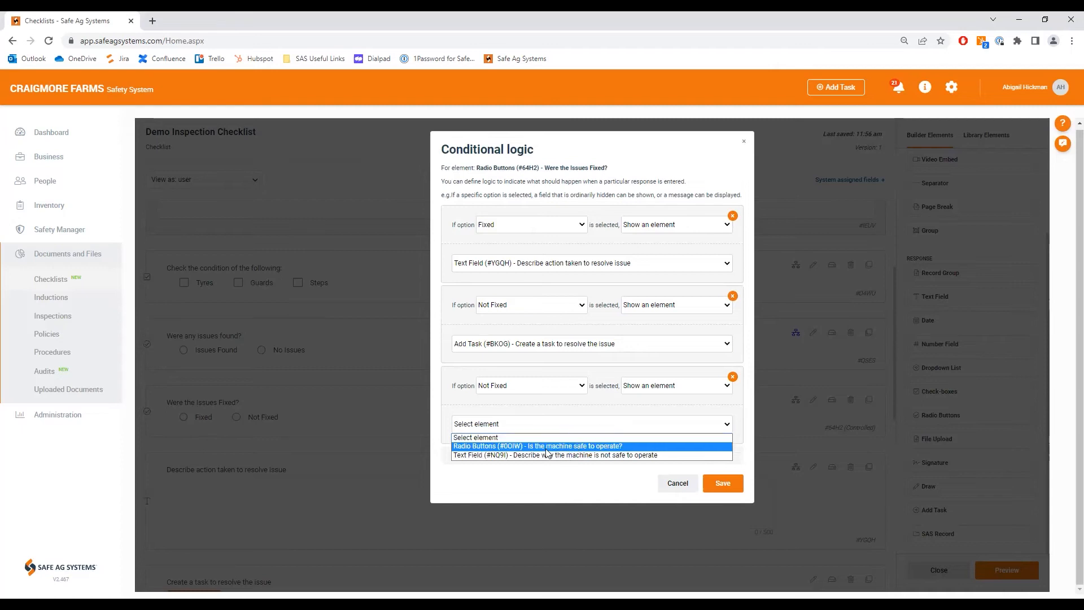
pyautogui.click(584, 447)
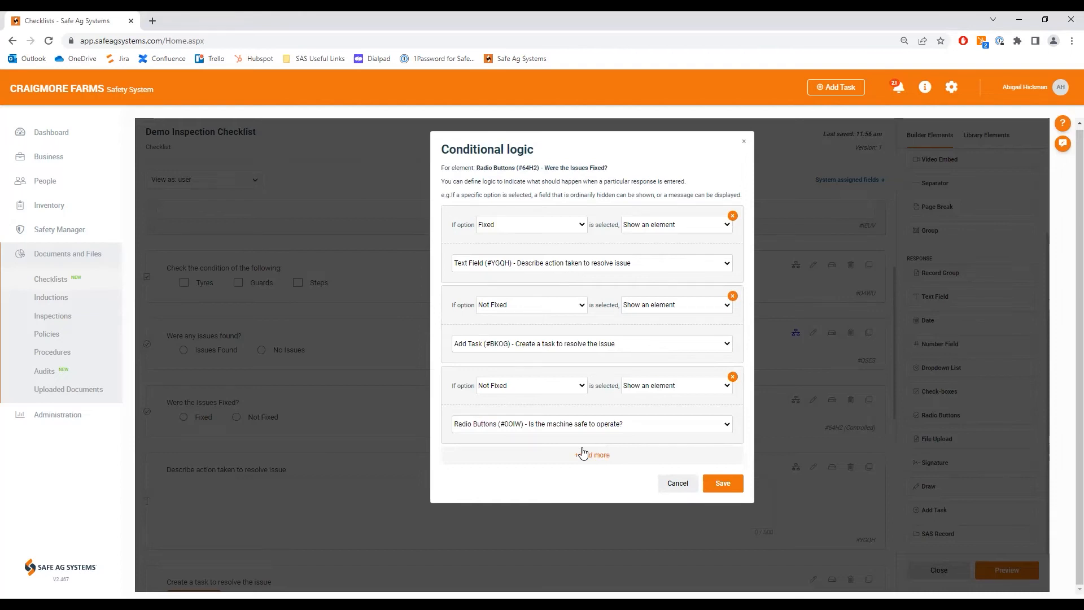
pyautogui.click(714, 484)
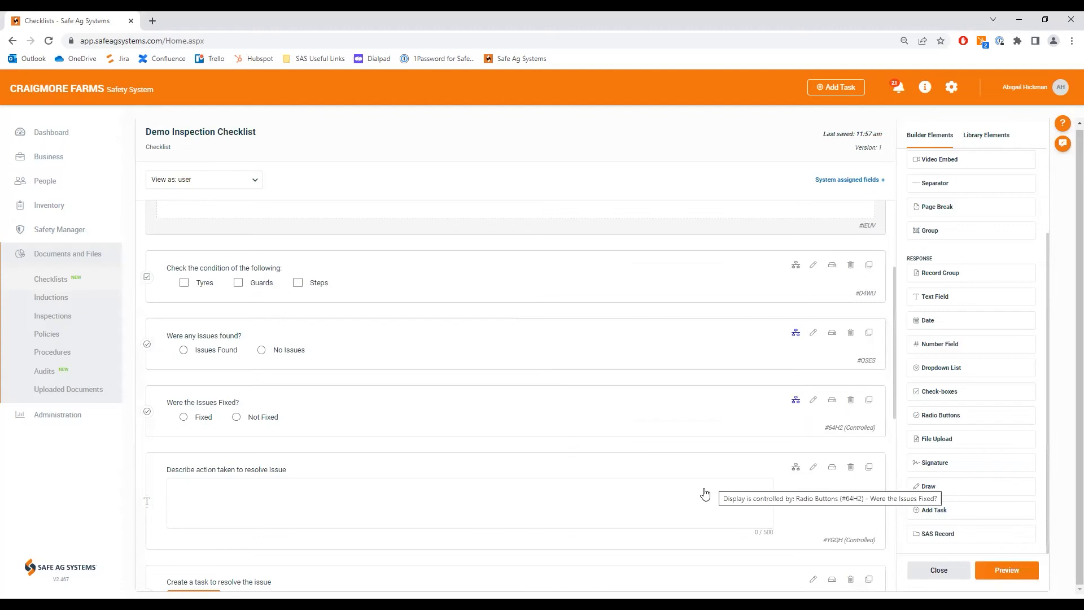
# Step: Add conditional logic to "Is the machine safe to operate?" so that No shows the "Describe why the machine is not safe to operate" text field
pyautogui.scroll(-4, 703, 495)
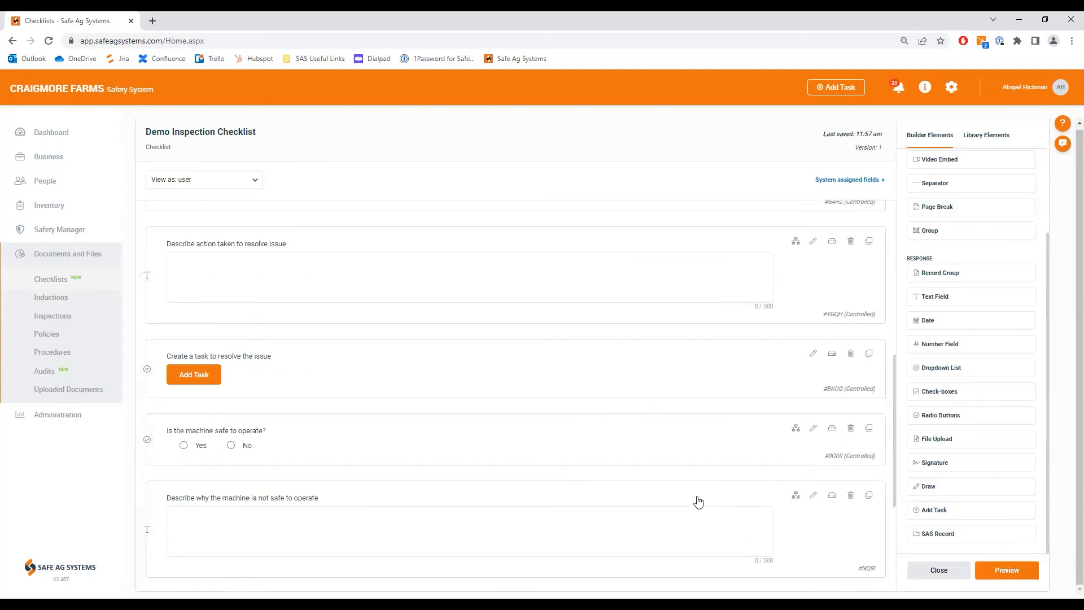
pyautogui.scroll(4, 711, 469)
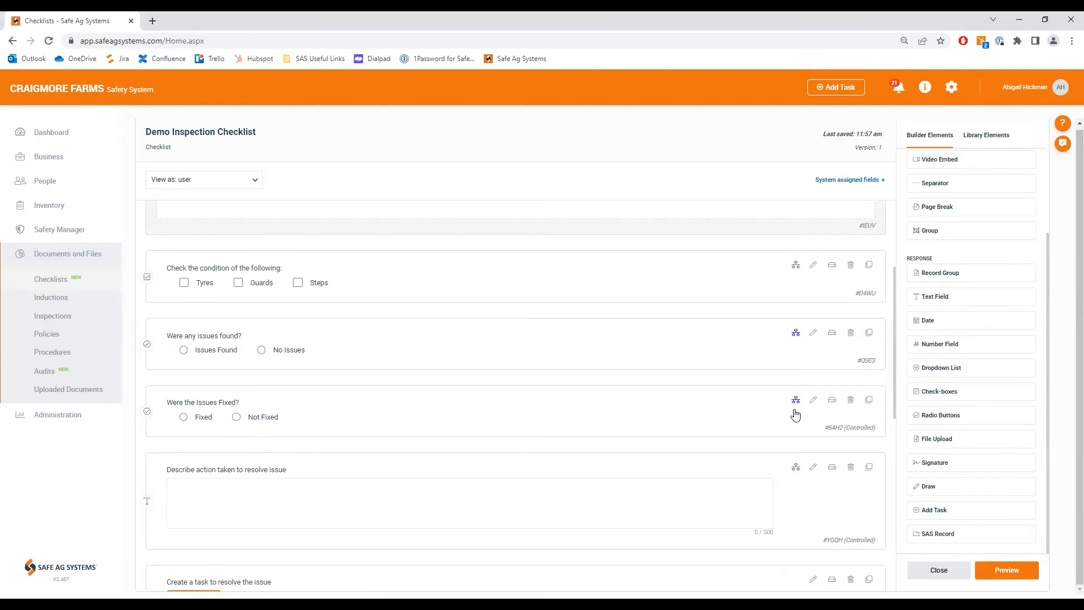
pyautogui.moveTo(796, 415)
pyautogui.scroll(-4, 782, 425)
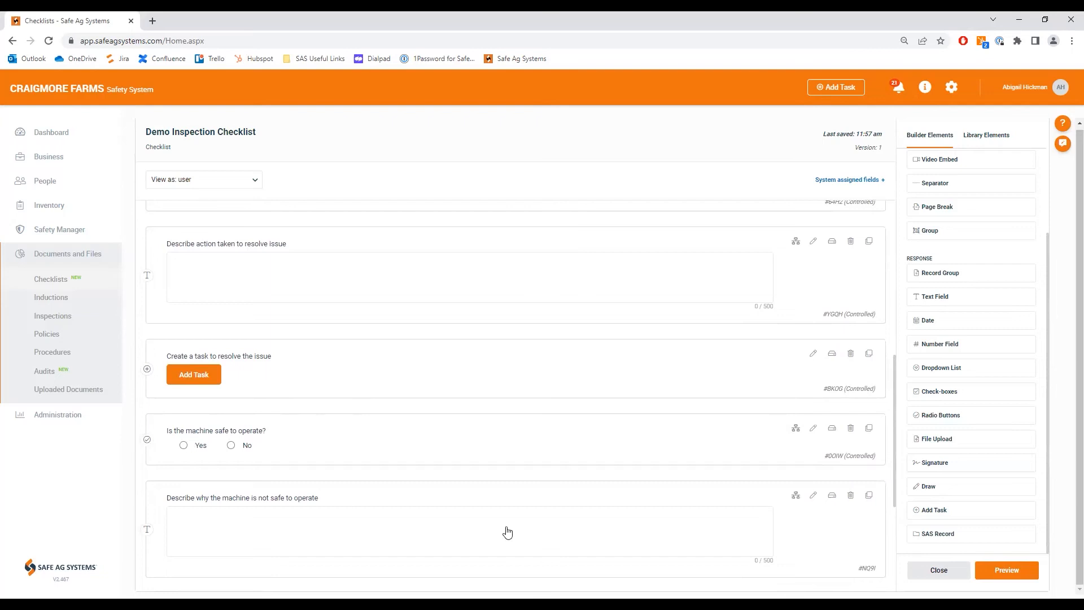
pyautogui.scroll(1, 507, 531)
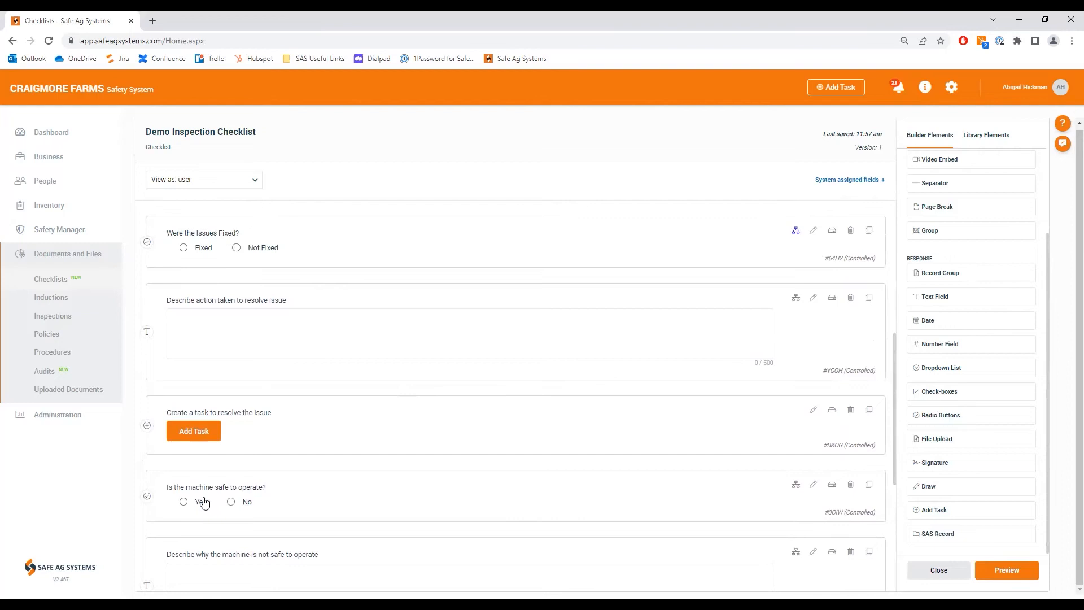
pyautogui.click(796, 484)
pyautogui.click(586, 215)
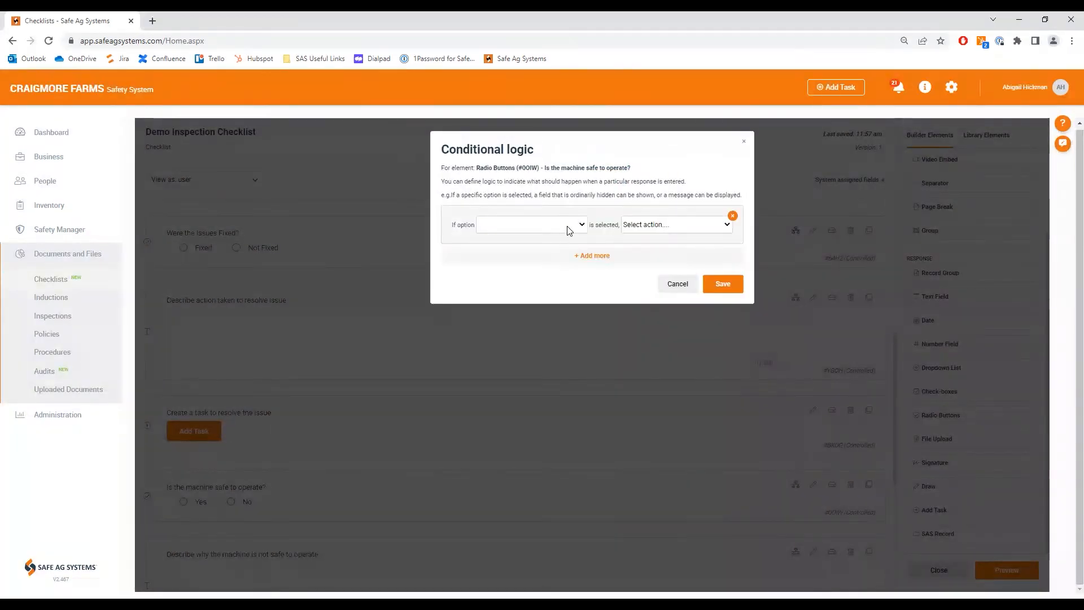
pyautogui.click(568, 229)
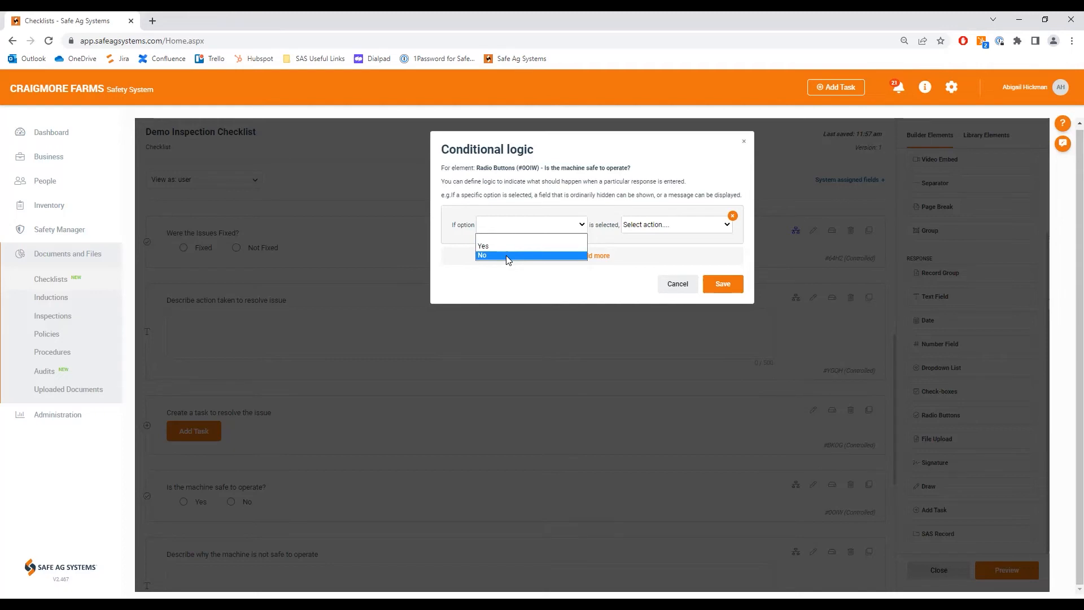
pyautogui.click(508, 256)
pyautogui.click(677, 230)
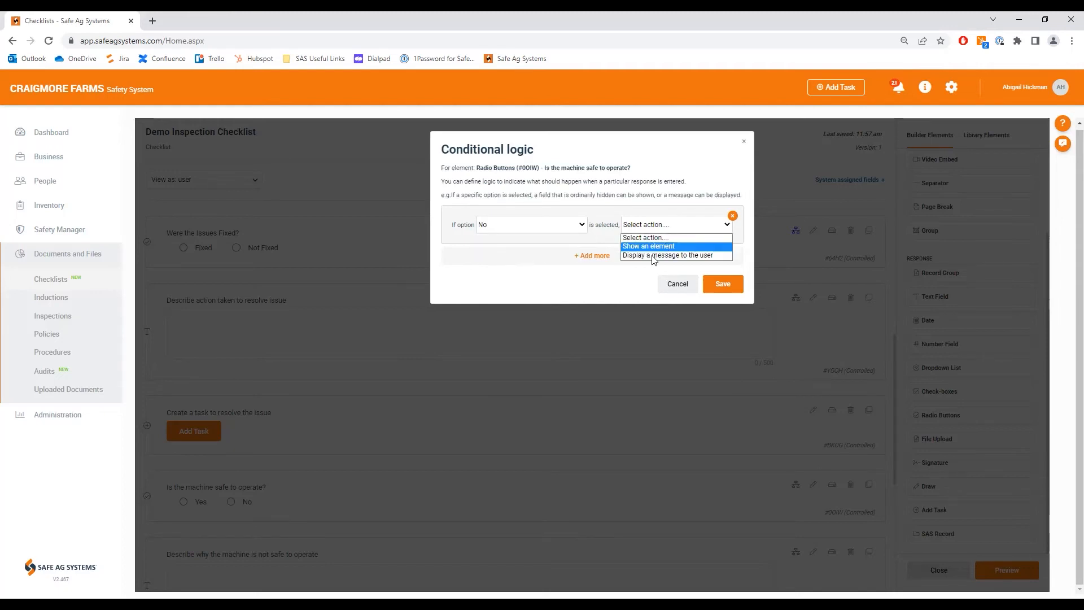
pyautogui.click(665, 247)
pyautogui.click(633, 264)
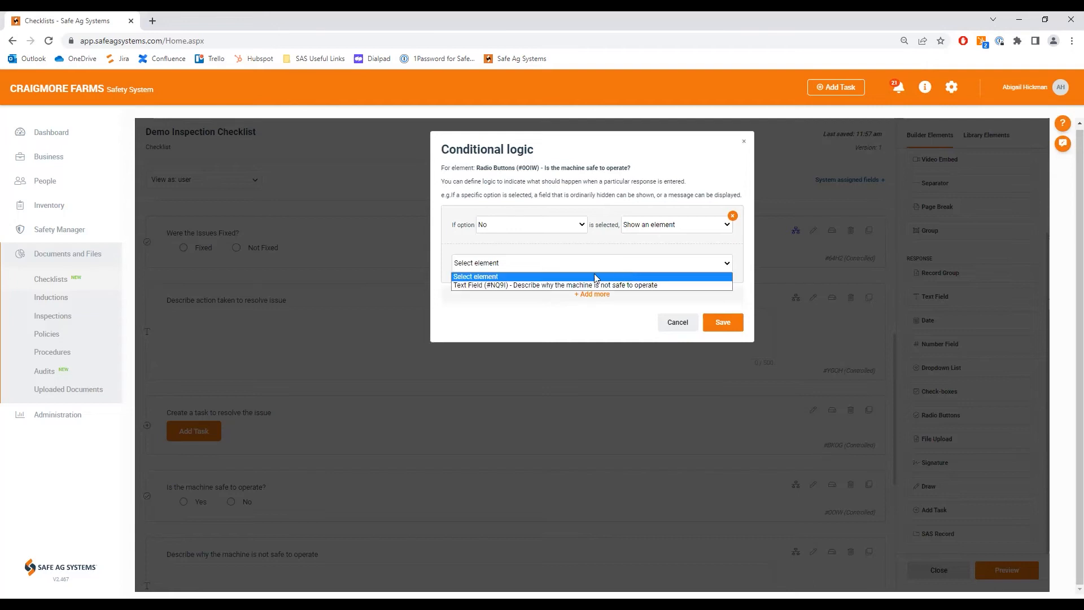
pyautogui.click(548, 286)
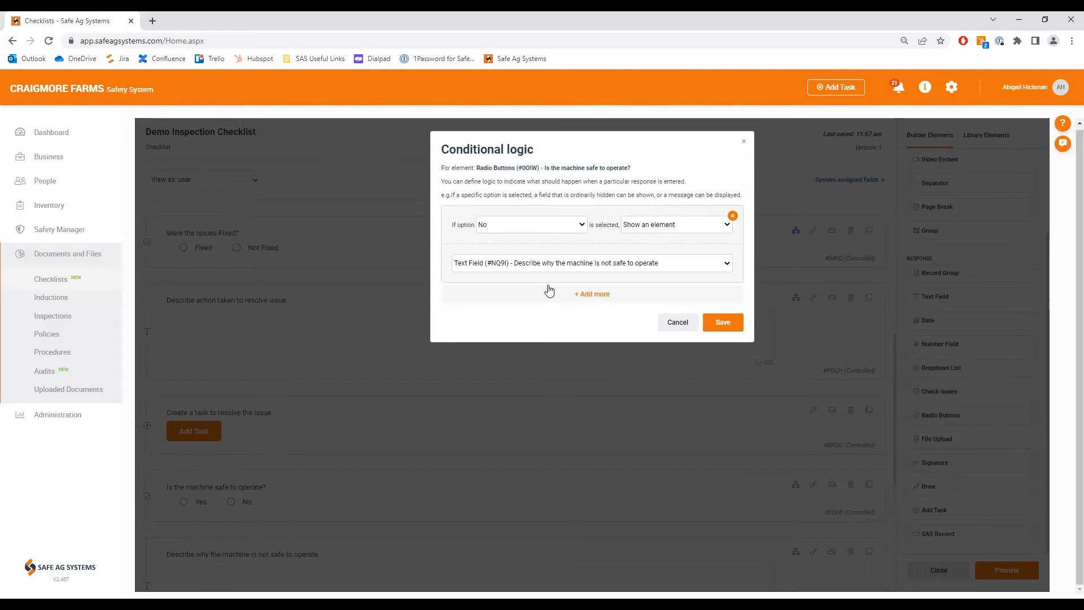
pyautogui.click(730, 327)
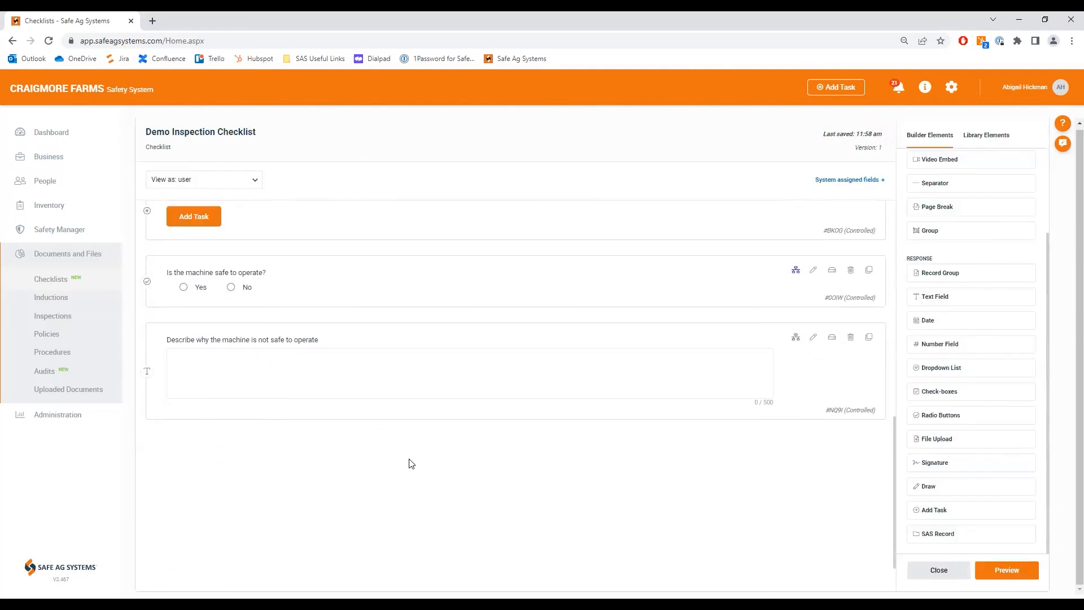
# Step: Add conditional logic to "Describe why the machine is not safe to operate" so that entered text creates a Checklist follow-up task for the Business Administrator group
pyautogui.moveTo(203, 346)
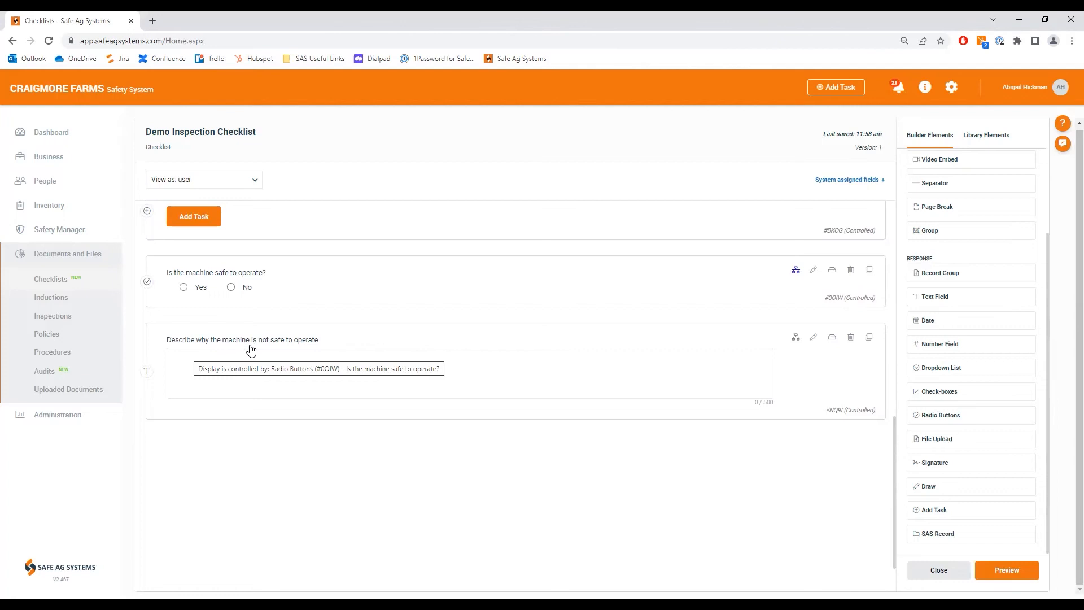
pyautogui.click(797, 339)
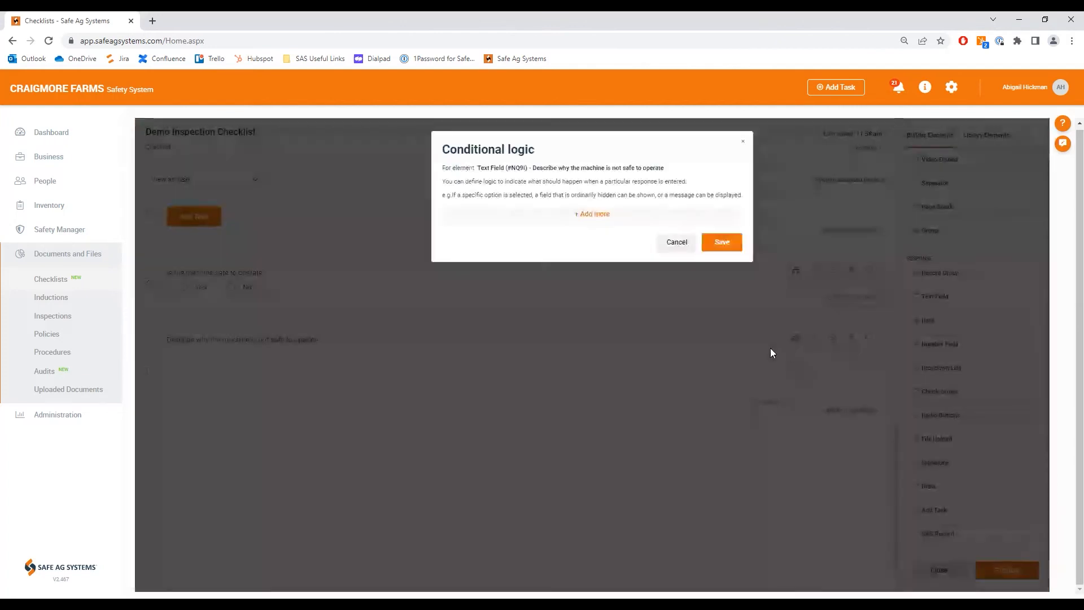
pyautogui.click(588, 215)
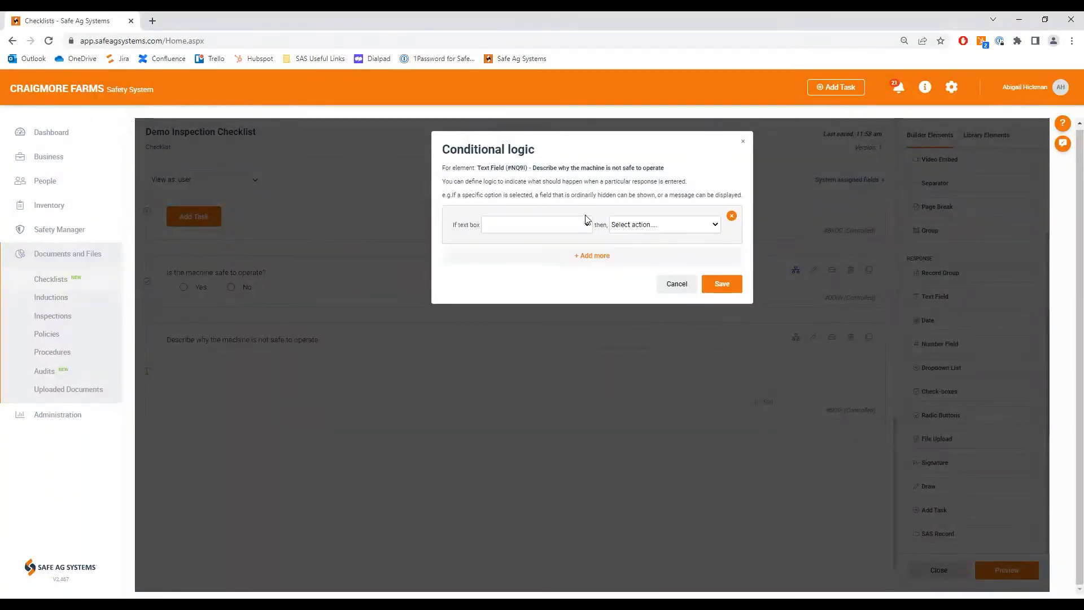
pyautogui.click(575, 226)
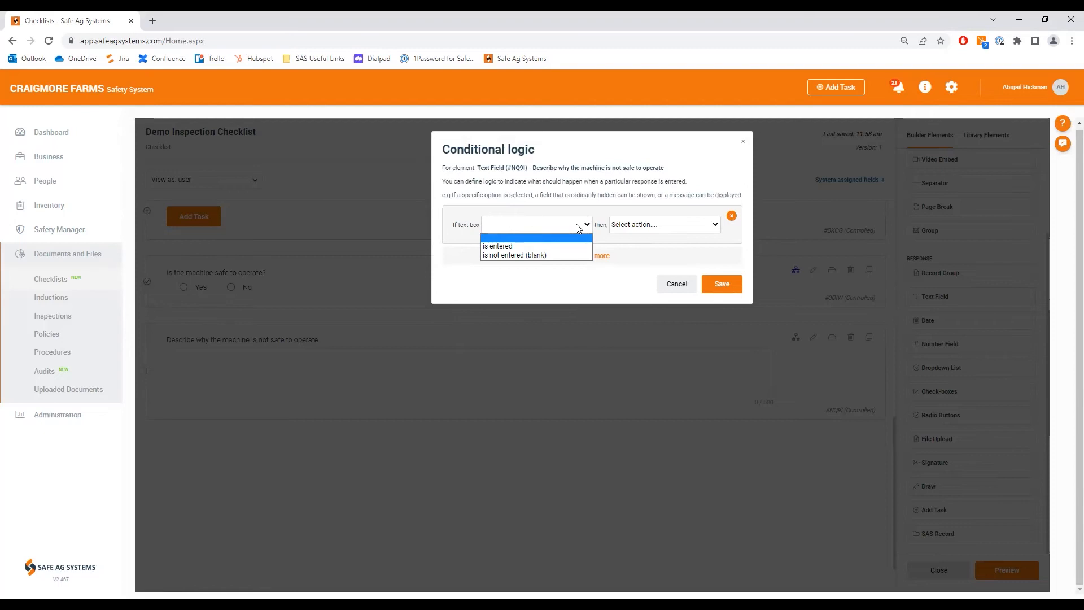
pyautogui.click(520, 247)
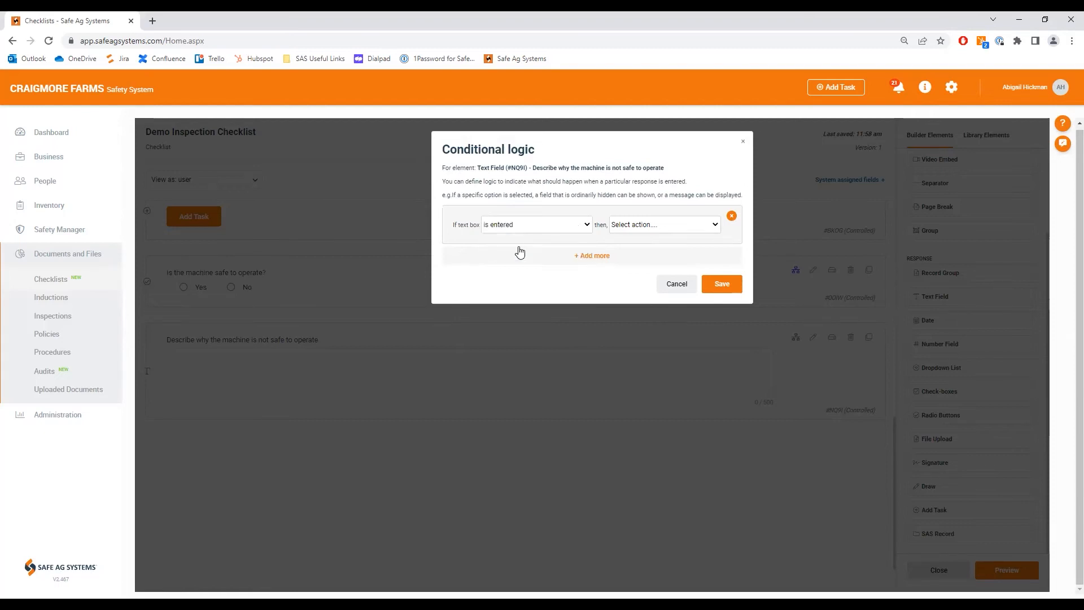
pyautogui.click(669, 226)
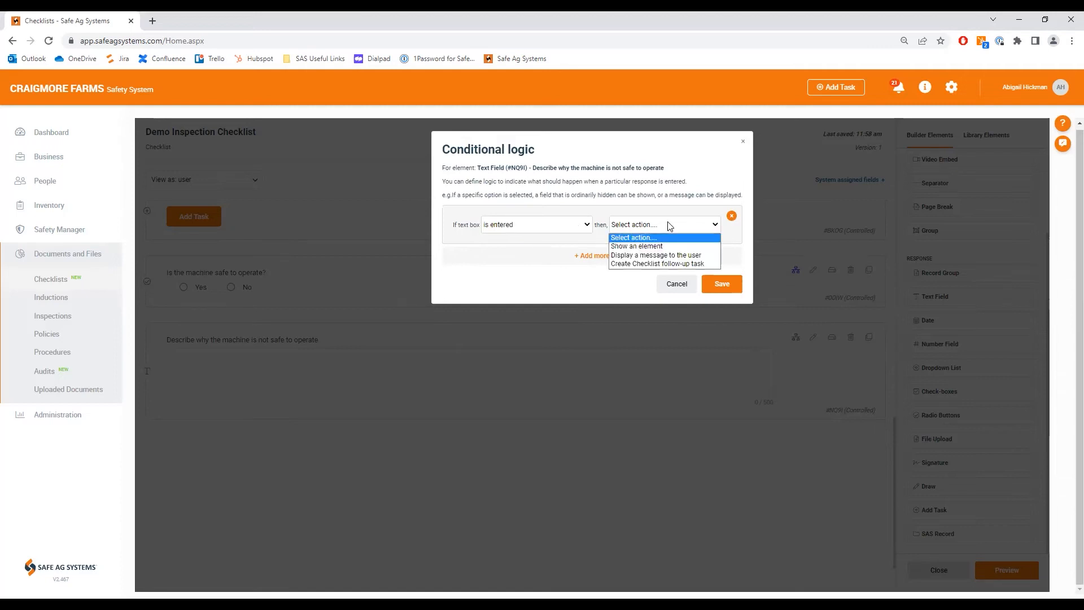
pyautogui.click(668, 264)
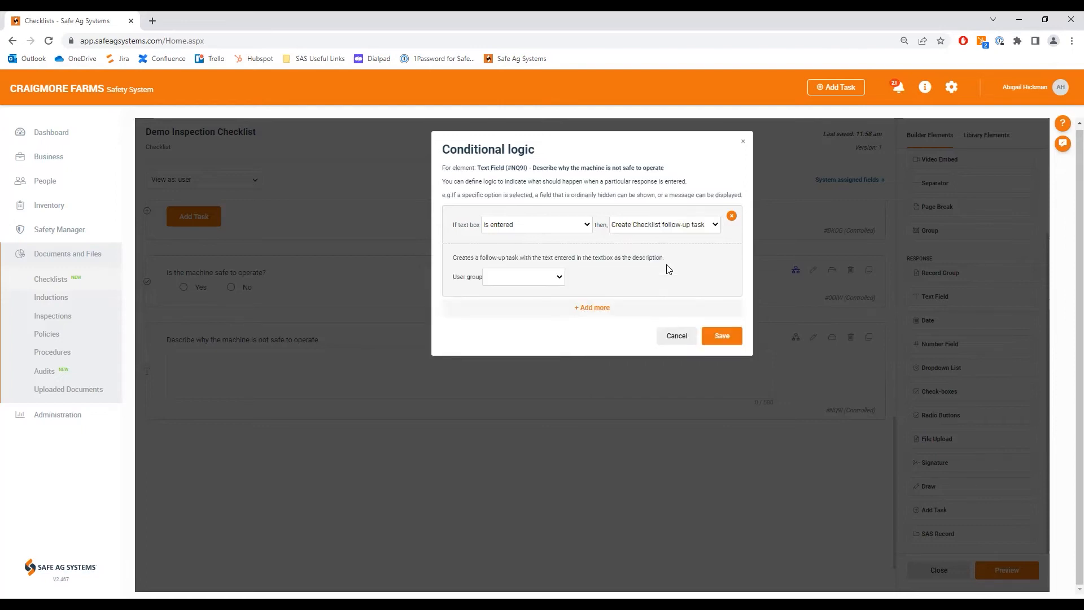
pyautogui.click(553, 277)
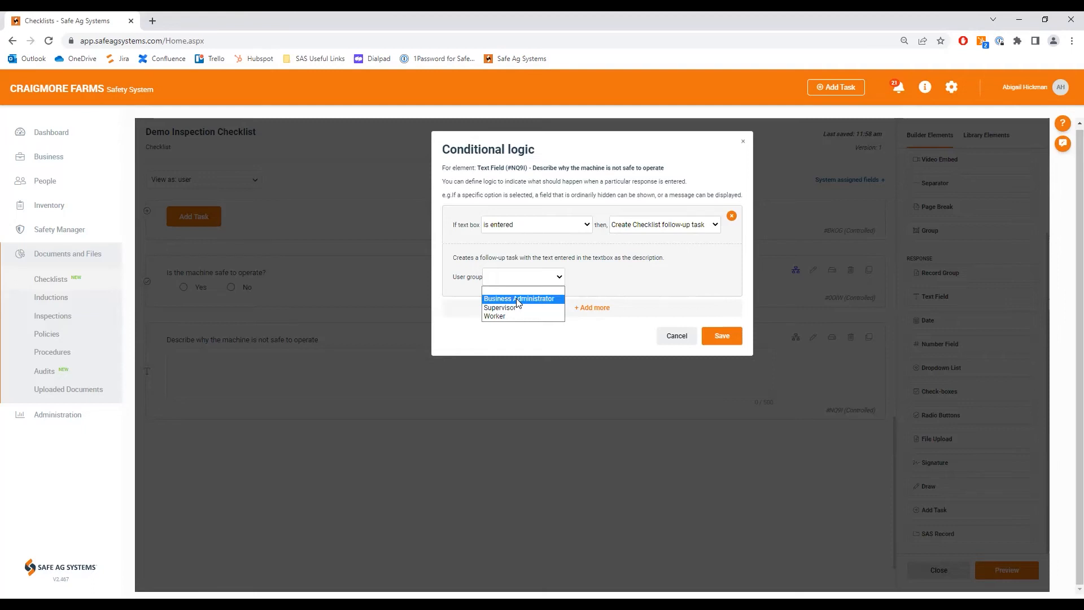
pyautogui.click(518, 299)
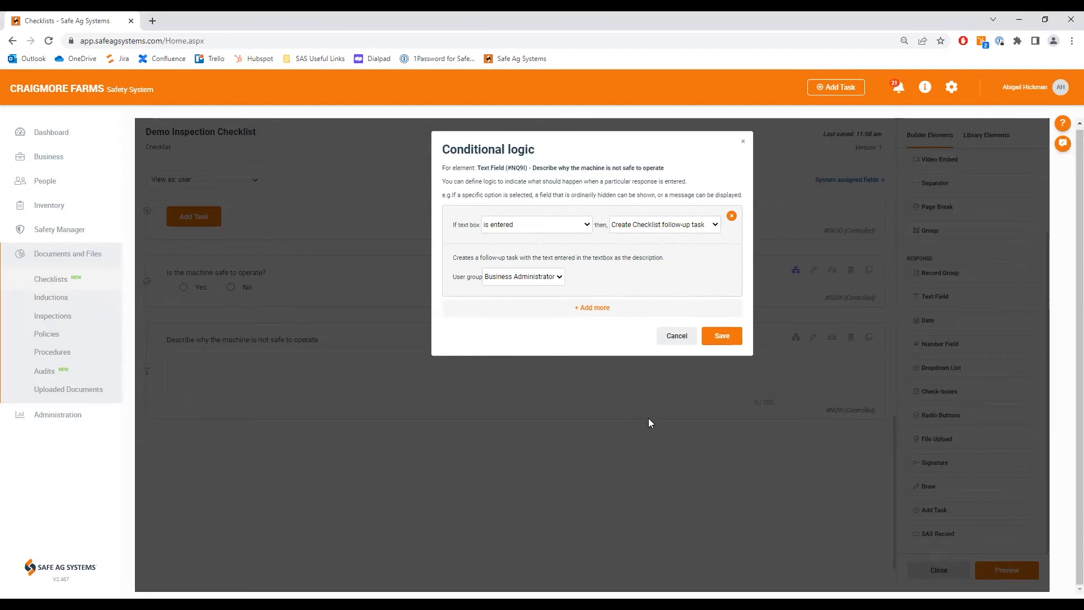
pyautogui.click(715, 337)
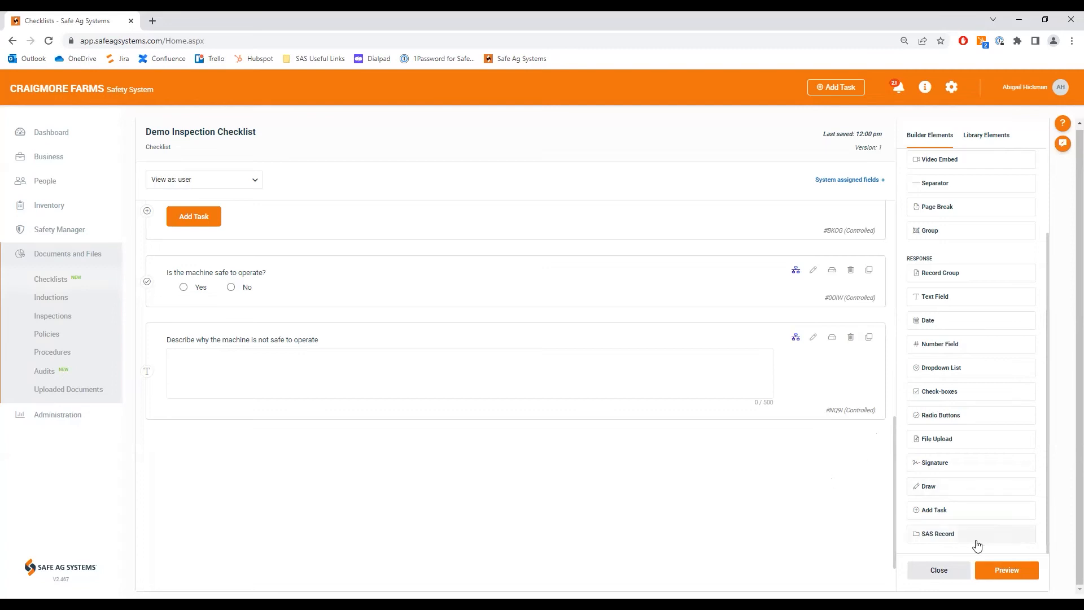
# Step: Preview the Demo Inspection Checklist, review its conditional fields, and switch the preview to Update mode
pyautogui.click(1005, 571)
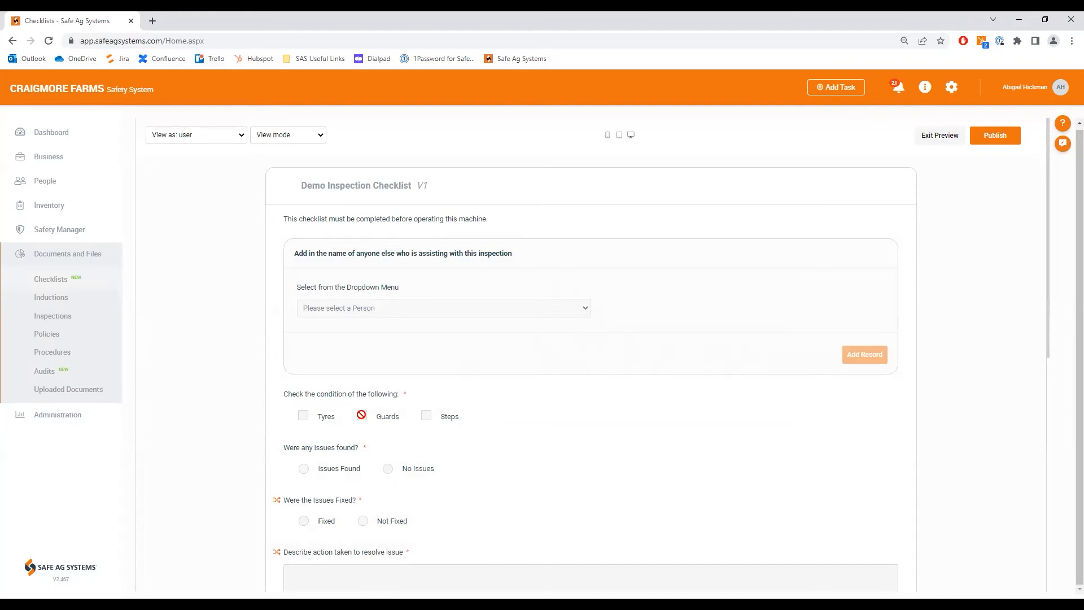
pyautogui.scroll(-8, 359, 421)
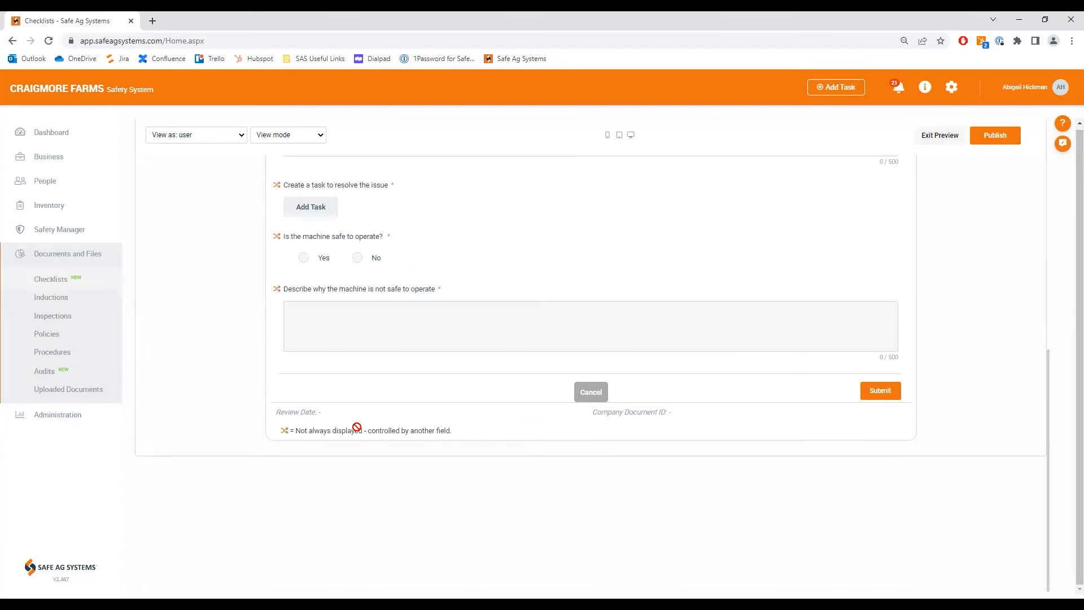
pyautogui.scroll(1, 339, 395)
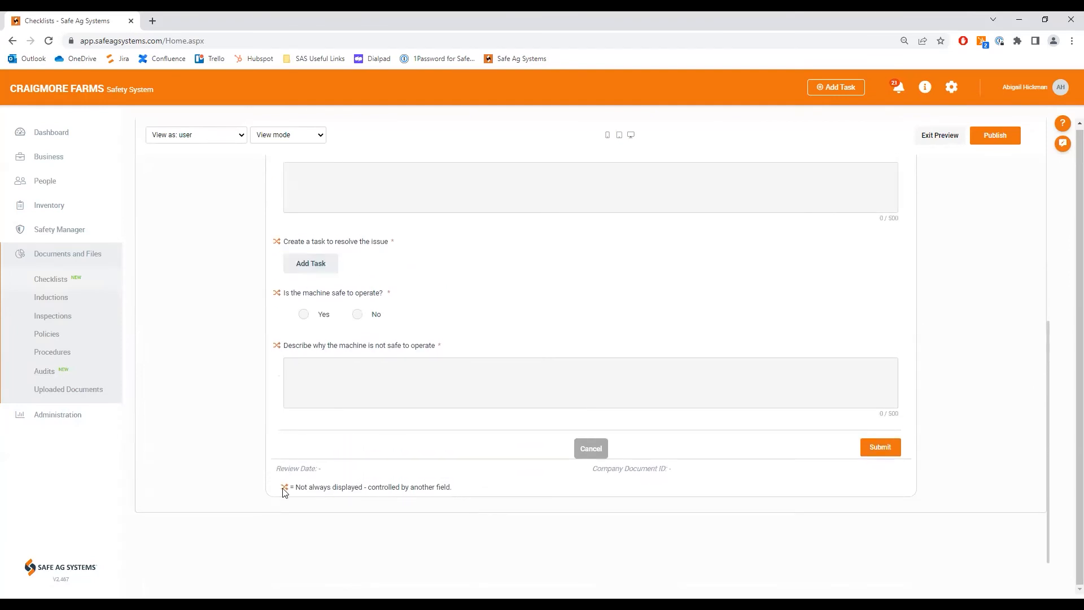
pyautogui.scroll(10, 378, 391)
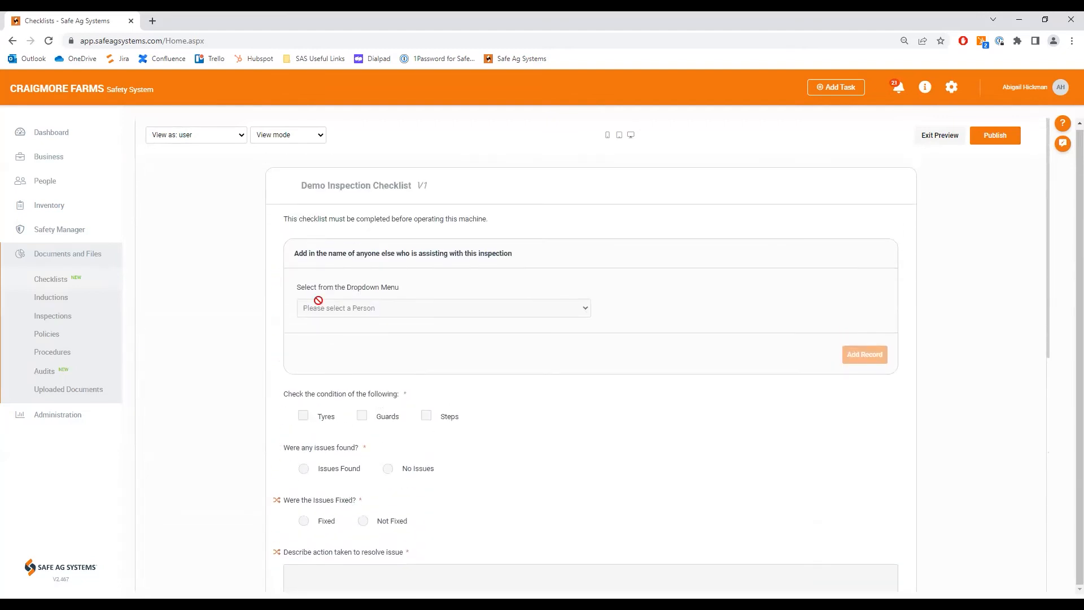
pyautogui.click(320, 137)
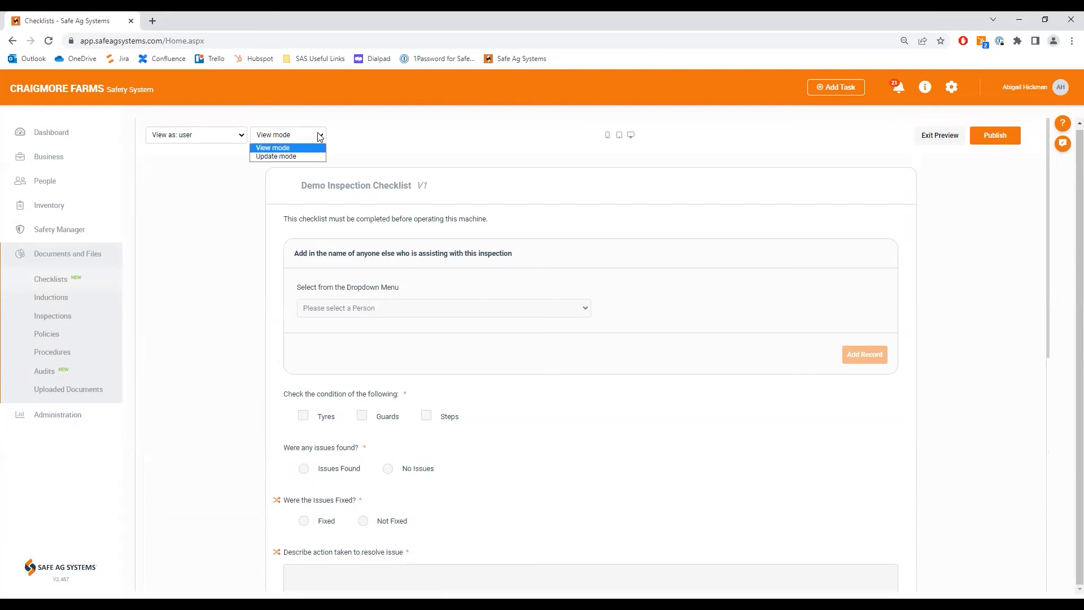
pyautogui.click(289, 155)
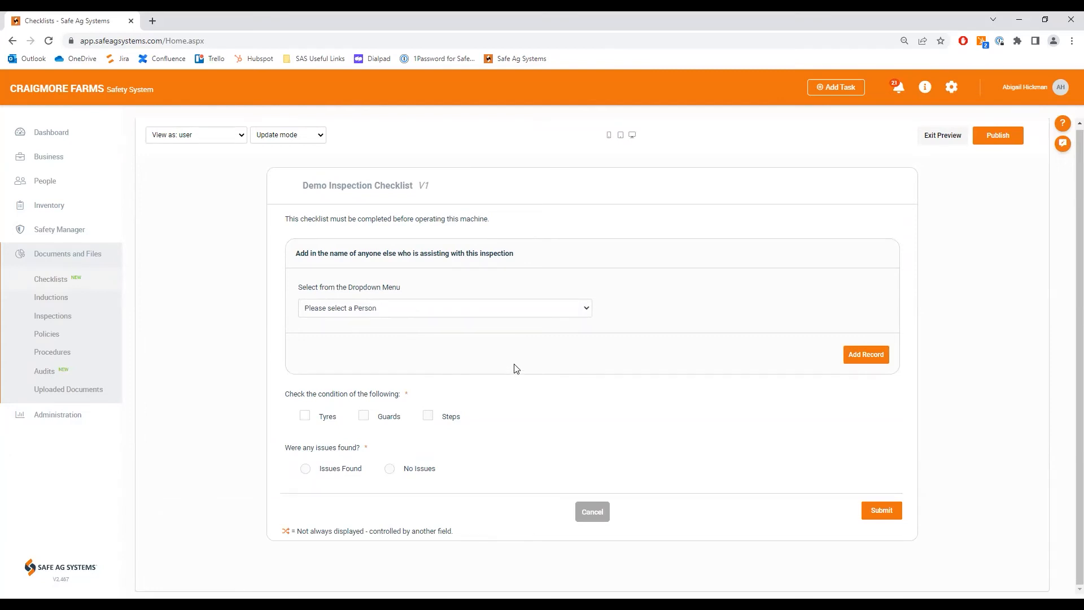
# Step: Test the assisting-person record group by selecting a worker, adding a second record, and choosing the business administrator in it
pyautogui.click(589, 313)
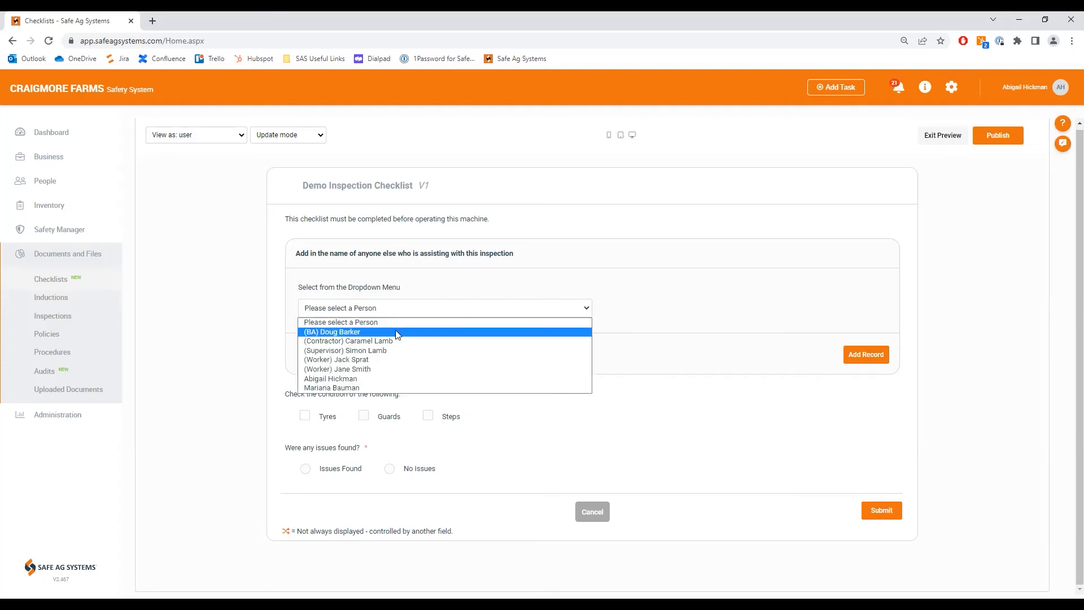
pyautogui.click(371, 370)
pyautogui.click(859, 356)
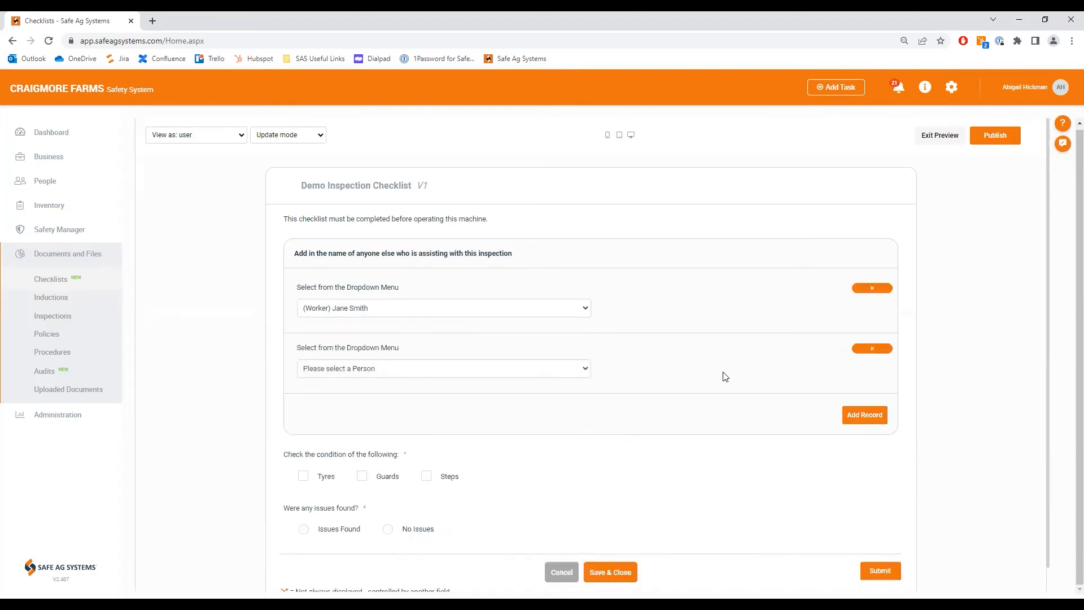
pyautogui.click(474, 370)
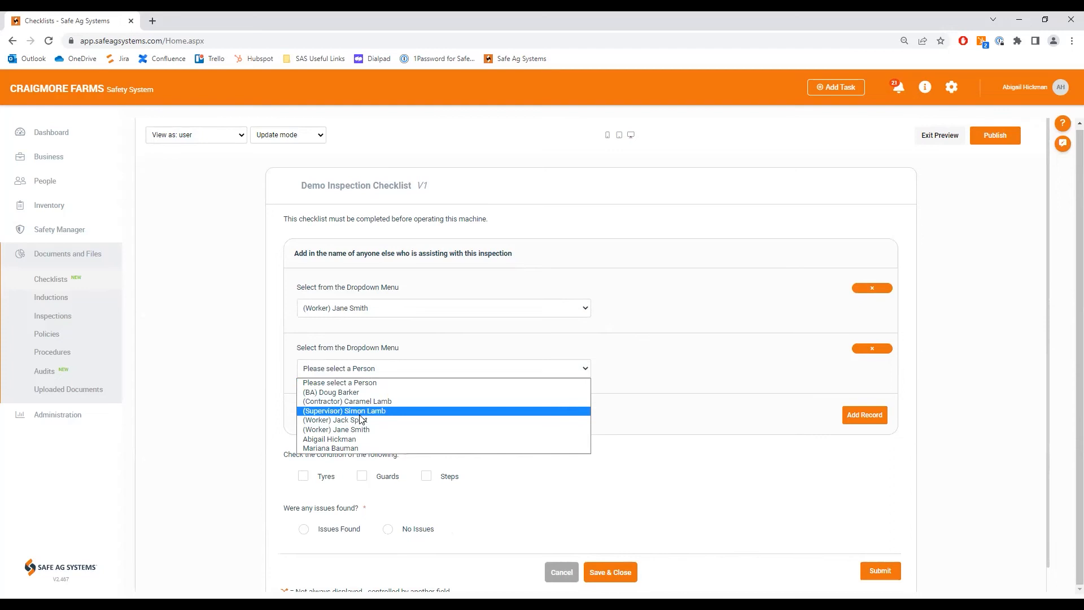
pyautogui.click(346, 392)
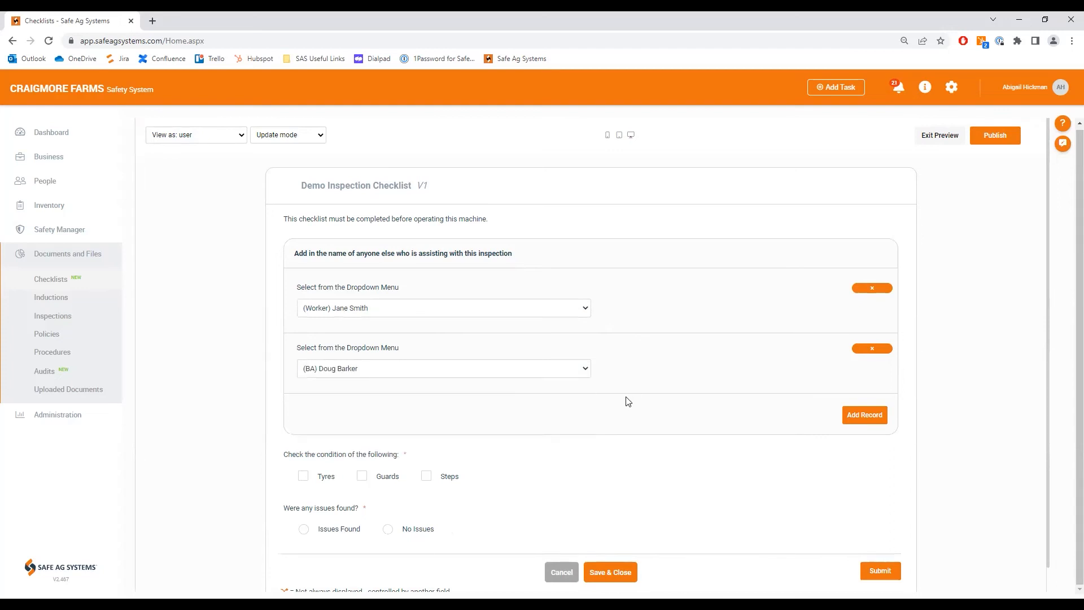
# Step: Tick Tyres, Guards and Steps in the preview, and test the issues question with No Issues and Issues Found
pyautogui.scroll(-1, 628, 401)
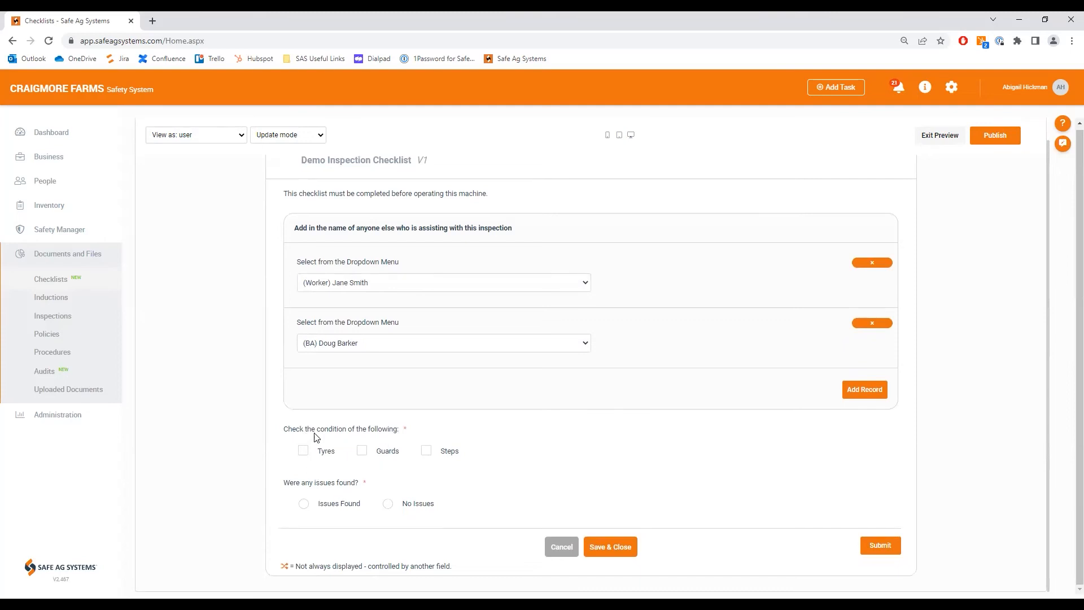
pyautogui.click(304, 453)
pyautogui.click(362, 450)
pyautogui.click(426, 450)
pyautogui.click(390, 506)
pyautogui.click(304, 503)
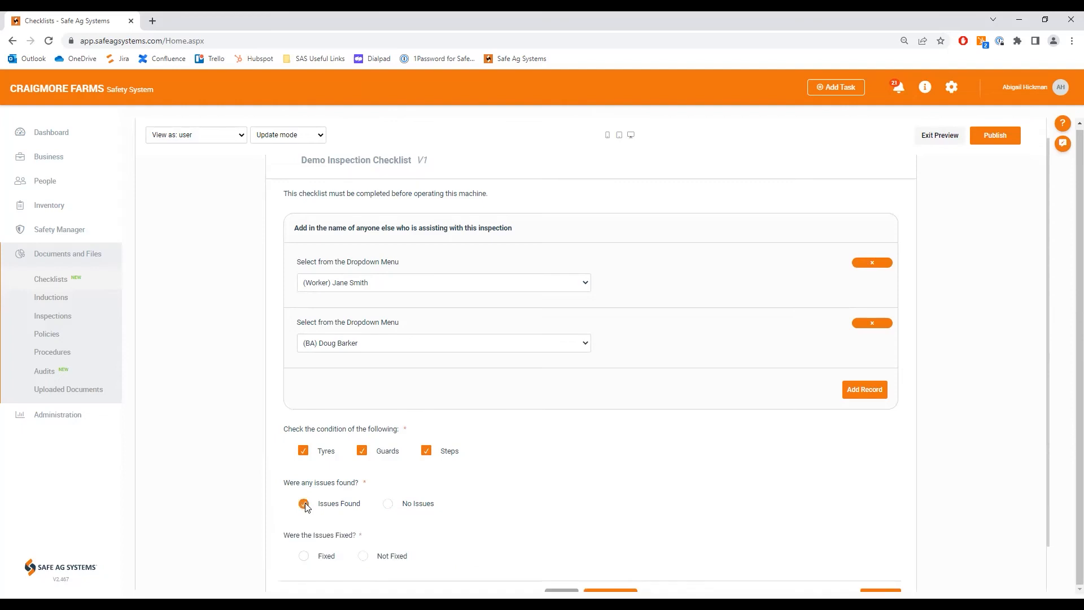
# Step: Test the issue-handling logic by answering Not Fixed, and try No and then Yes for "Is the machine safe to operate?"
pyautogui.scroll(-1, 306, 506)
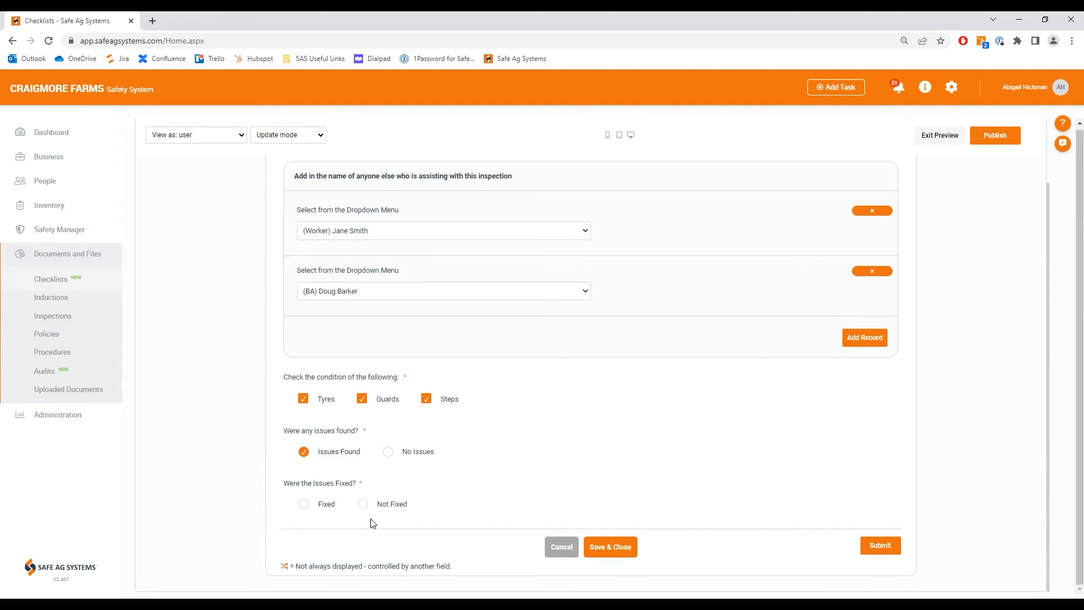
pyautogui.click(363, 504)
pyautogui.scroll(-2, 370, 508)
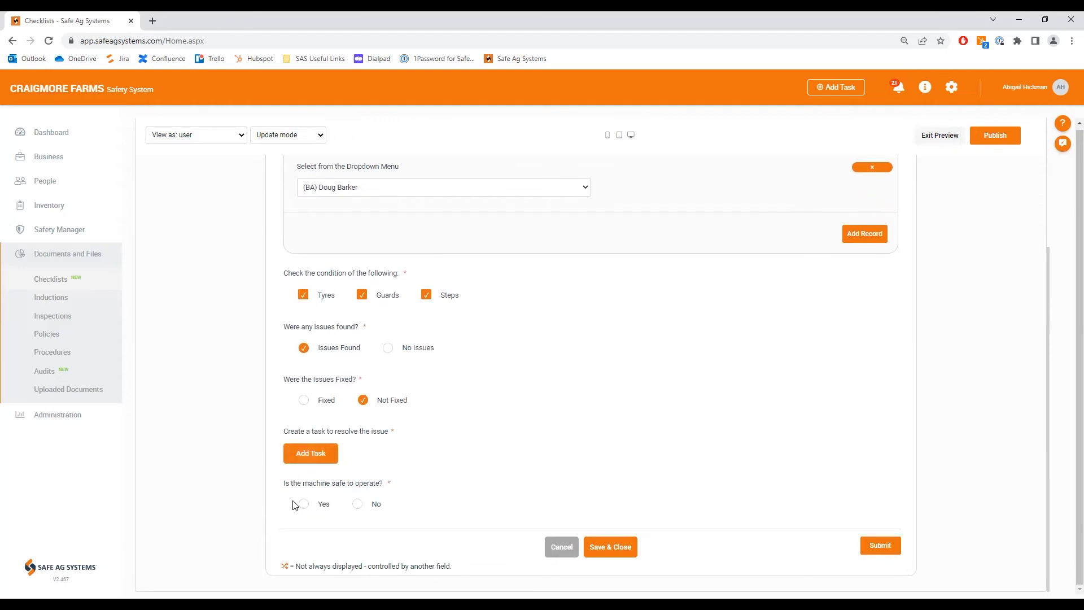
pyautogui.click(357, 504)
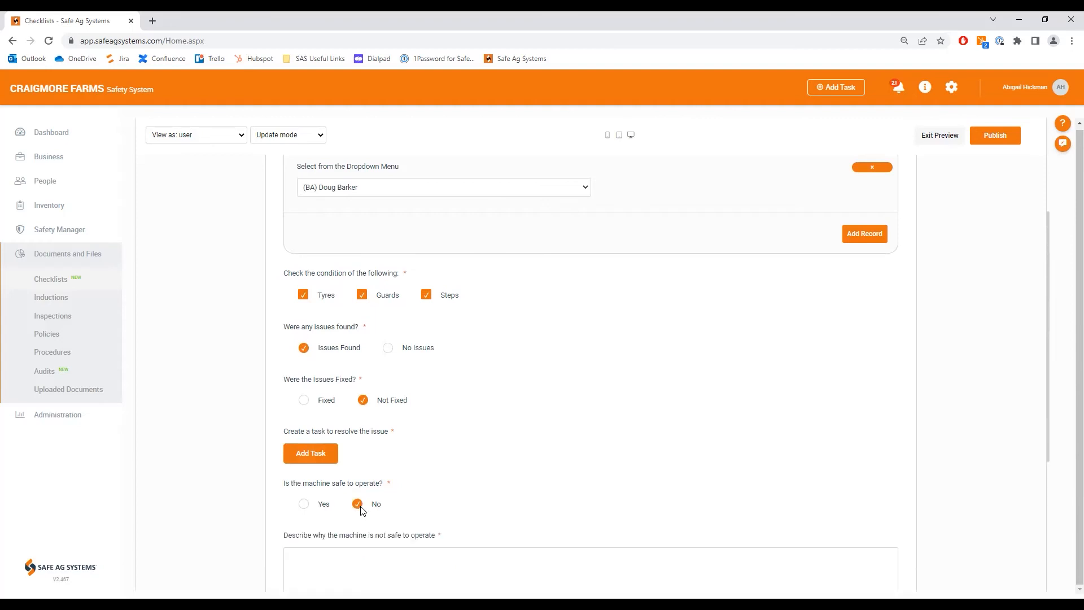
pyautogui.scroll(-4, 464, 515)
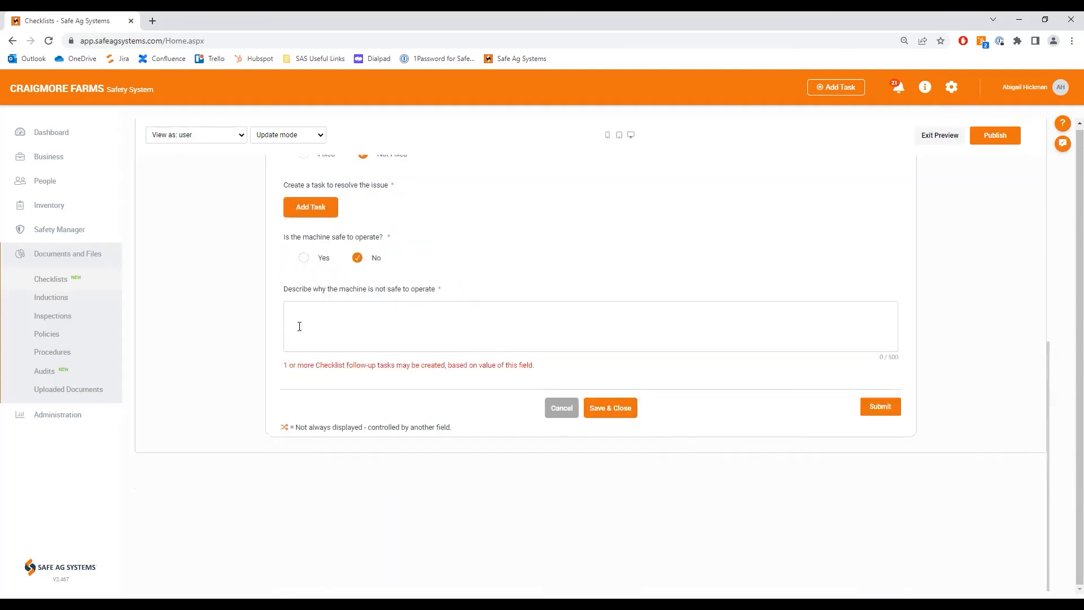
pyautogui.click(377, 337)
pyautogui.click(305, 258)
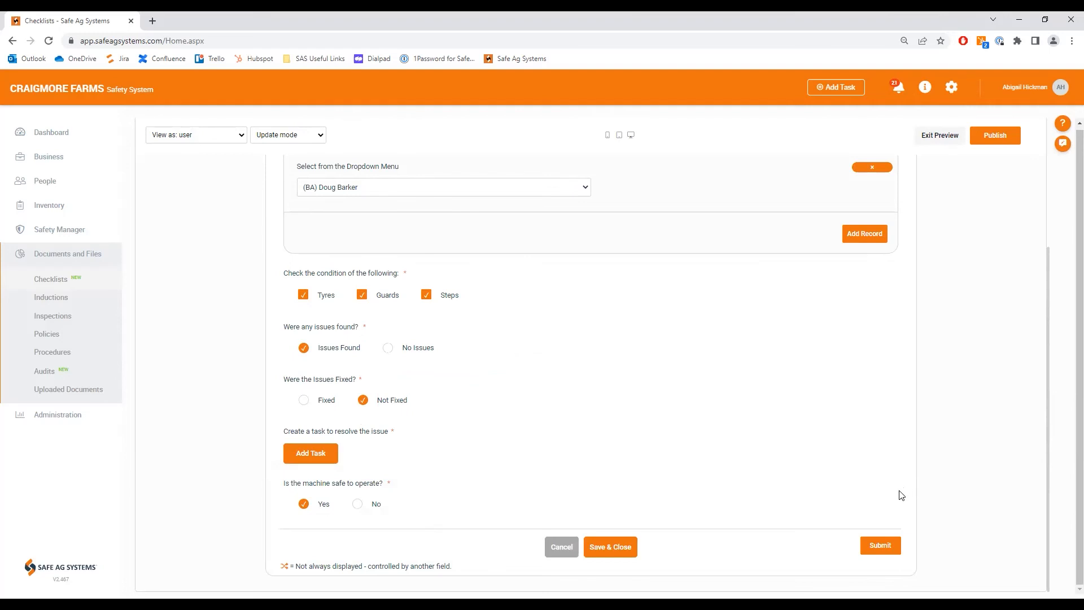
# Step: Publish the Demo Inspection Checklist without a company document ID or comment, and close the confirmation
pyautogui.rightClick(981, 193)
pyautogui.click(993, 135)
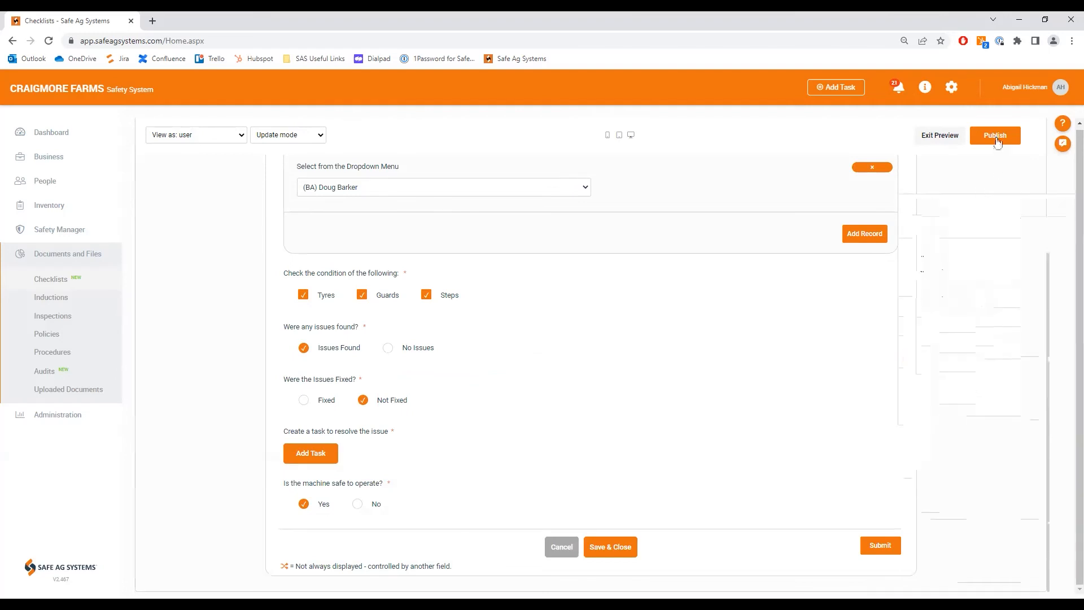
pyautogui.click(994, 135)
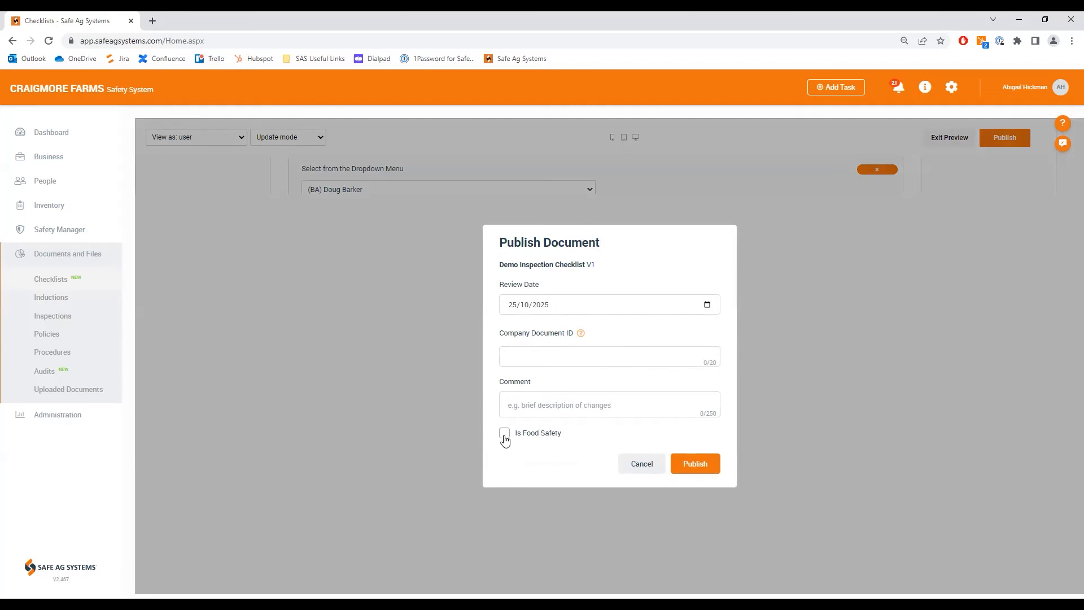
pyautogui.click(691, 467)
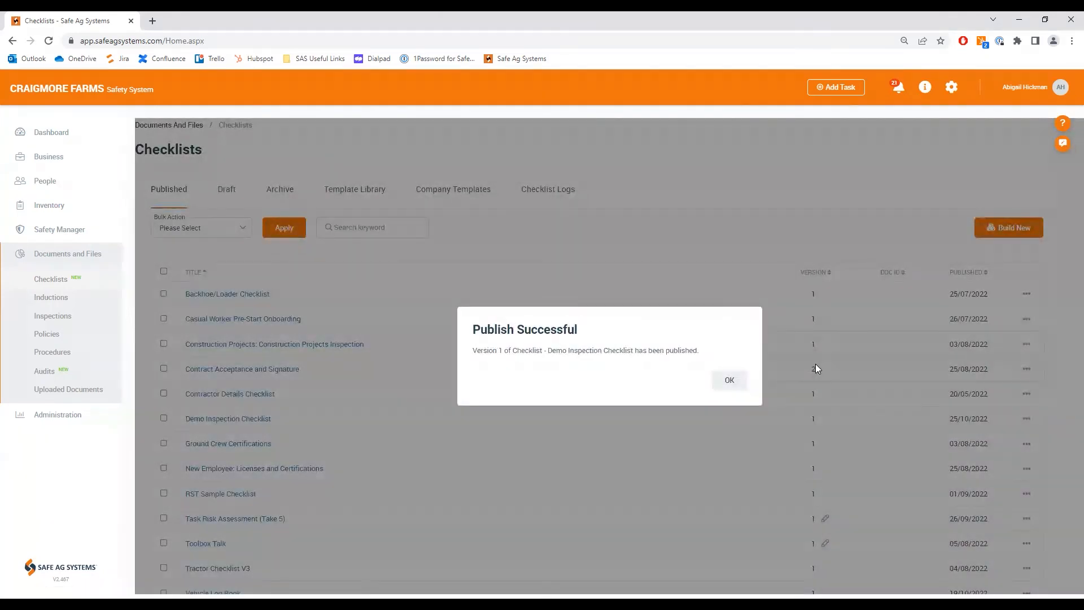
pyautogui.click(739, 384)
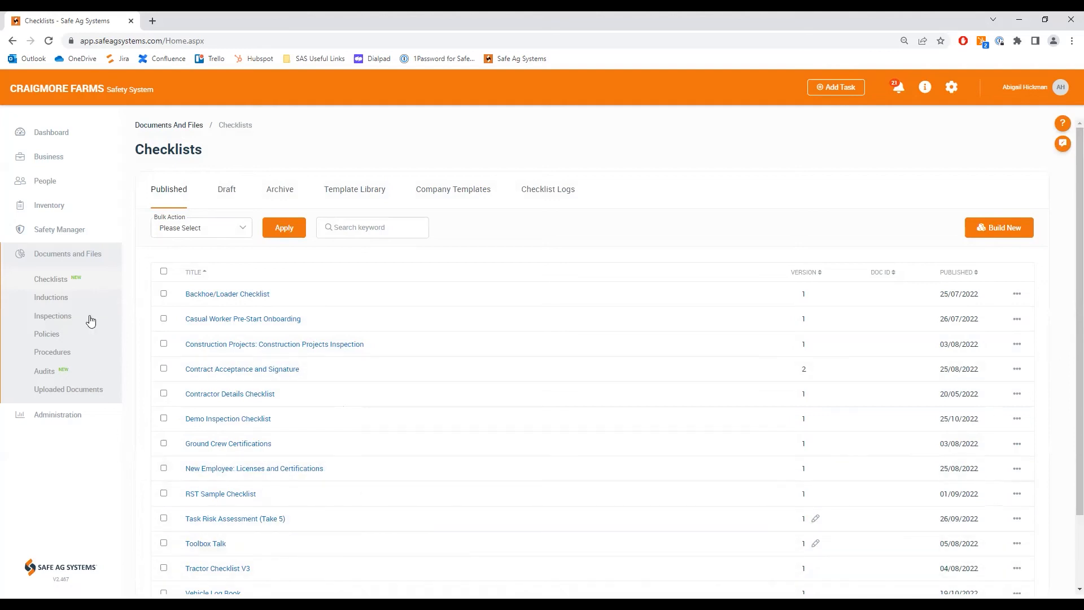
# Step: Open the attached documents of the Komatsu WB97S-5 in the machinery and equipment inventory
pyautogui.click(61, 210)
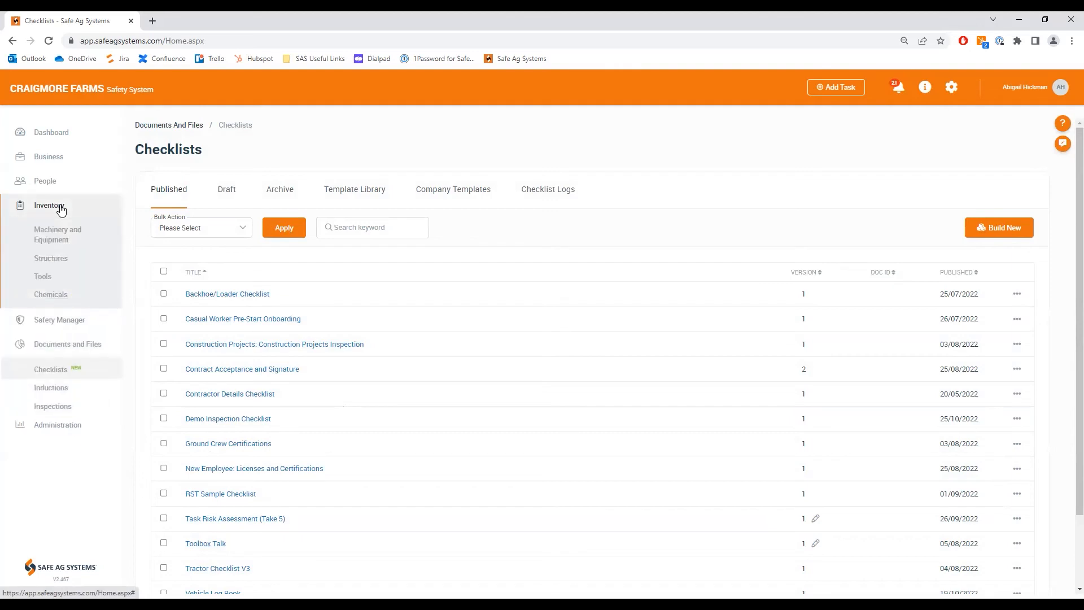
pyautogui.click(59, 237)
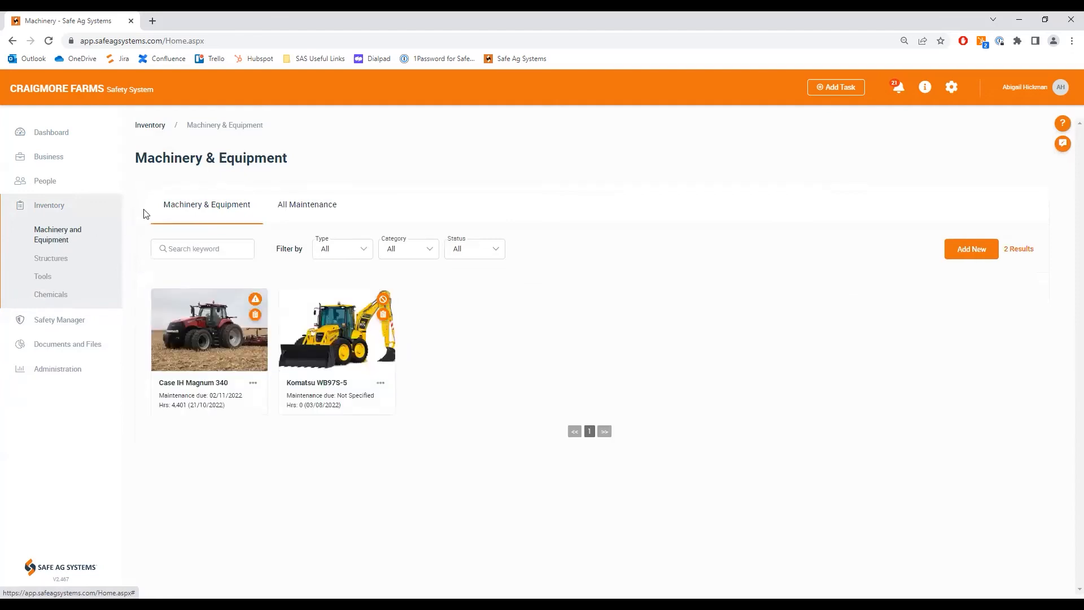
pyautogui.click(317, 349)
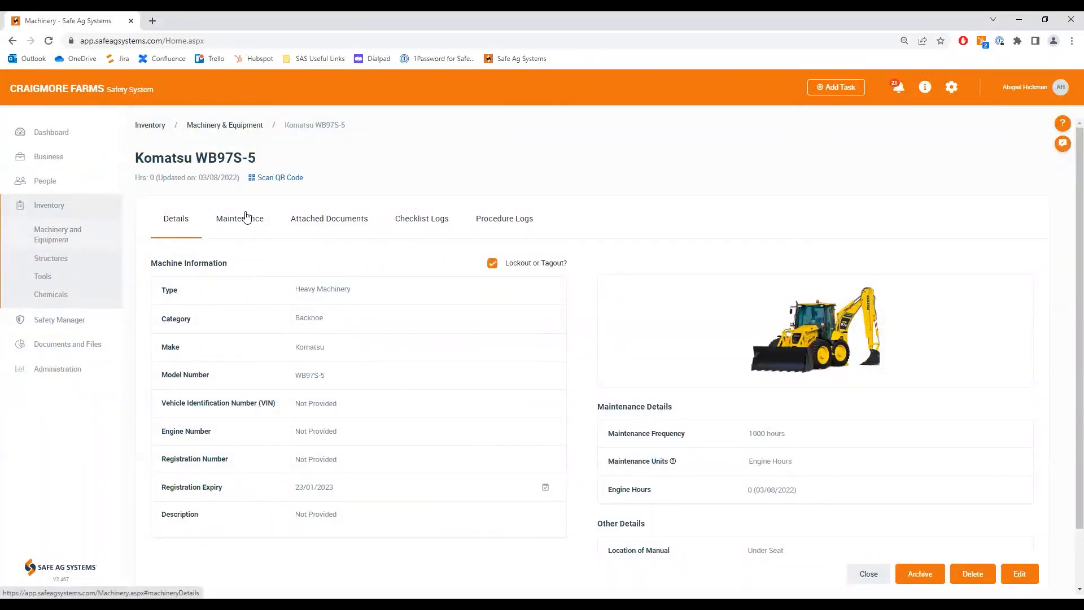
pyautogui.click(335, 223)
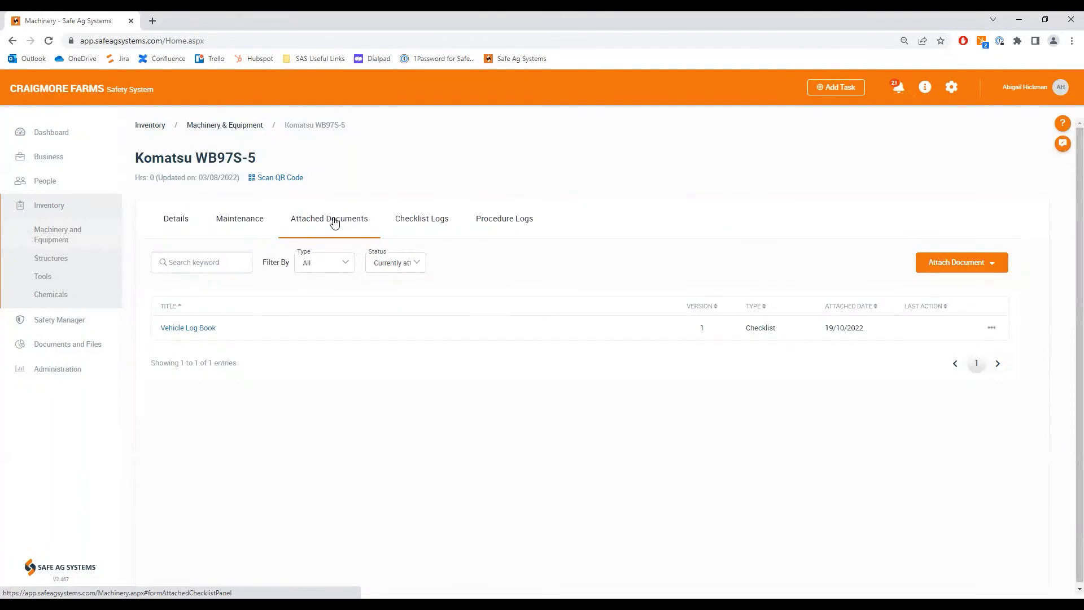
# Step: Attach the procedure "Machinery and Equipment - SWP" to the Komatsu WB97S-5 and save the record
pyautogui.click(999, 269)
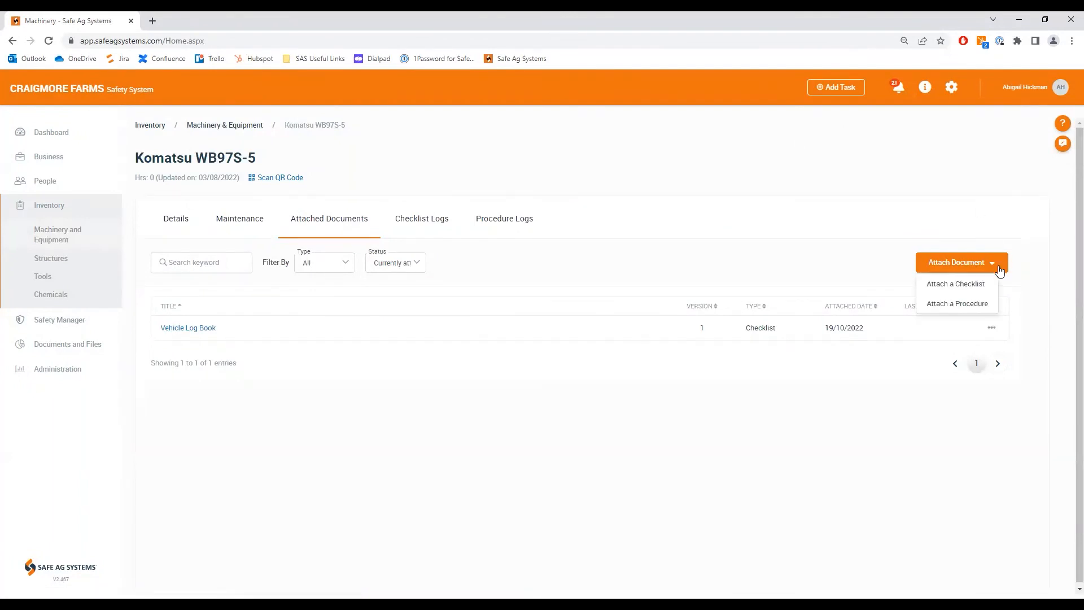
pyautogui.click(969, 304)
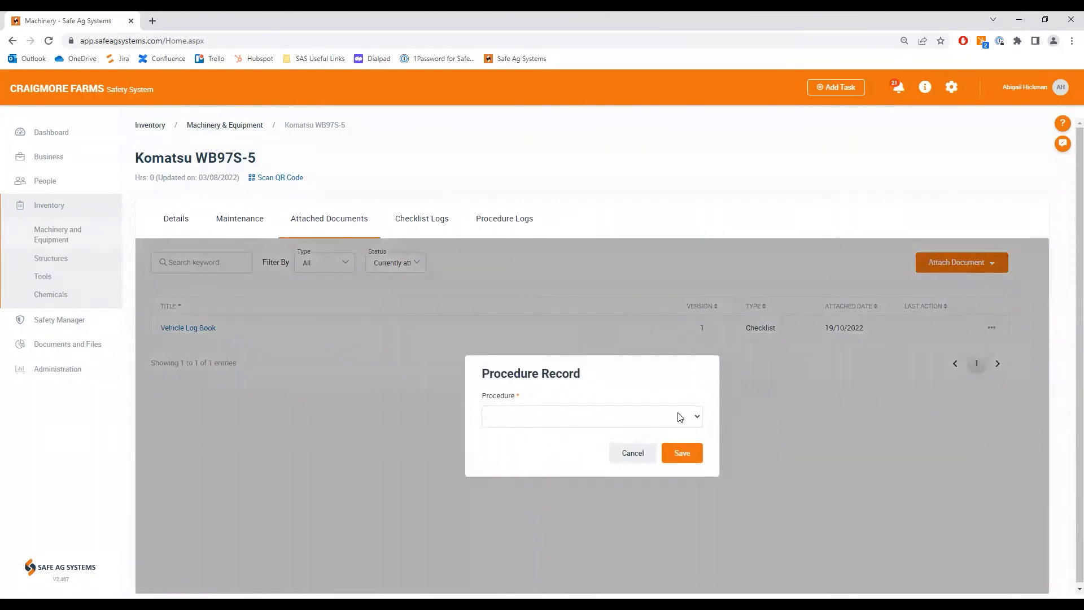
pyautogui.click(689, 418)
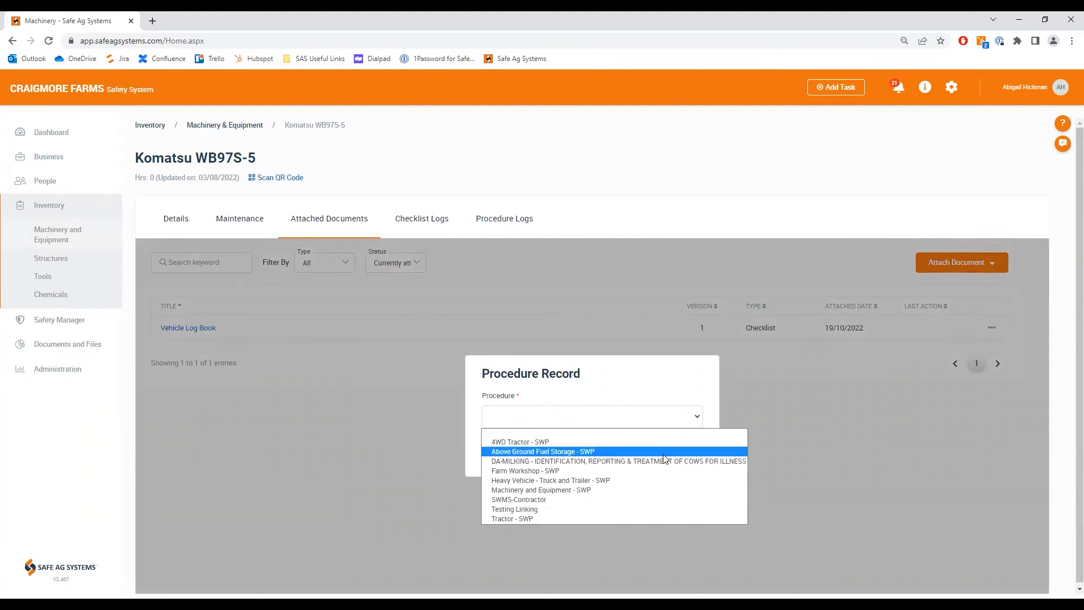
pyautogui.click(568, 490)
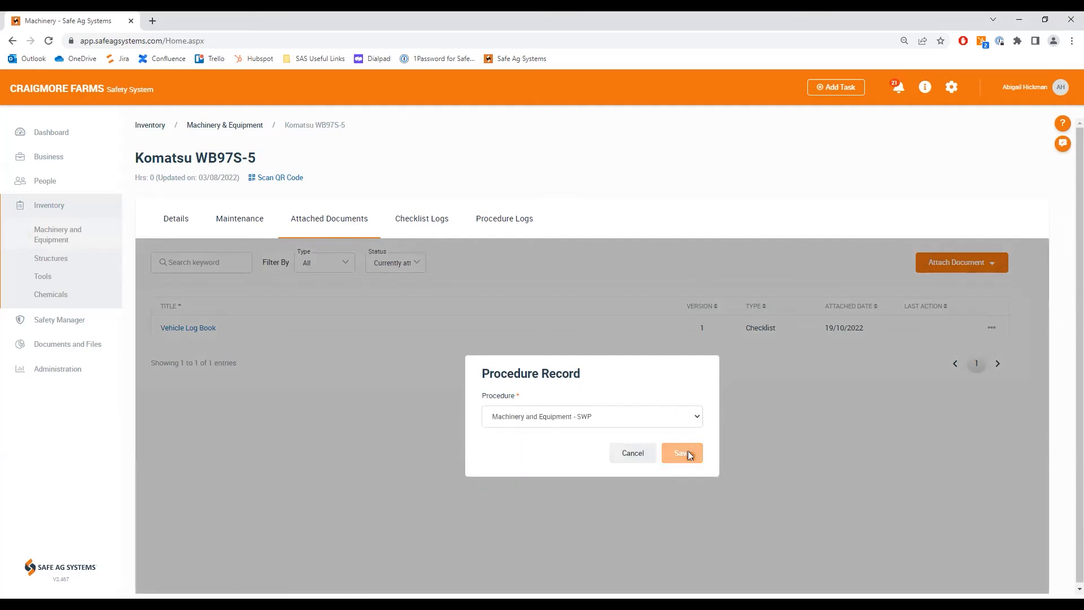
pyautogui.click(688, 451)
# Step: Attach the Backhoe/Loader Checklist to the Komatsu WB97S-5 and save the record
pyautogui.click(989, 263)
pyautogui.click(968, 287)
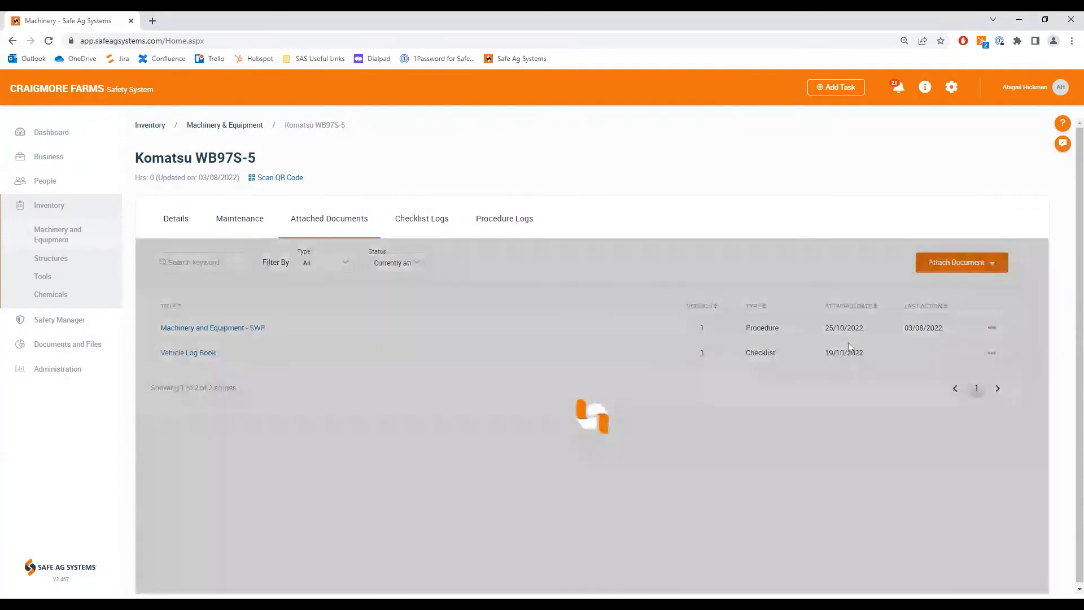
pyautogui.click(694, 417)
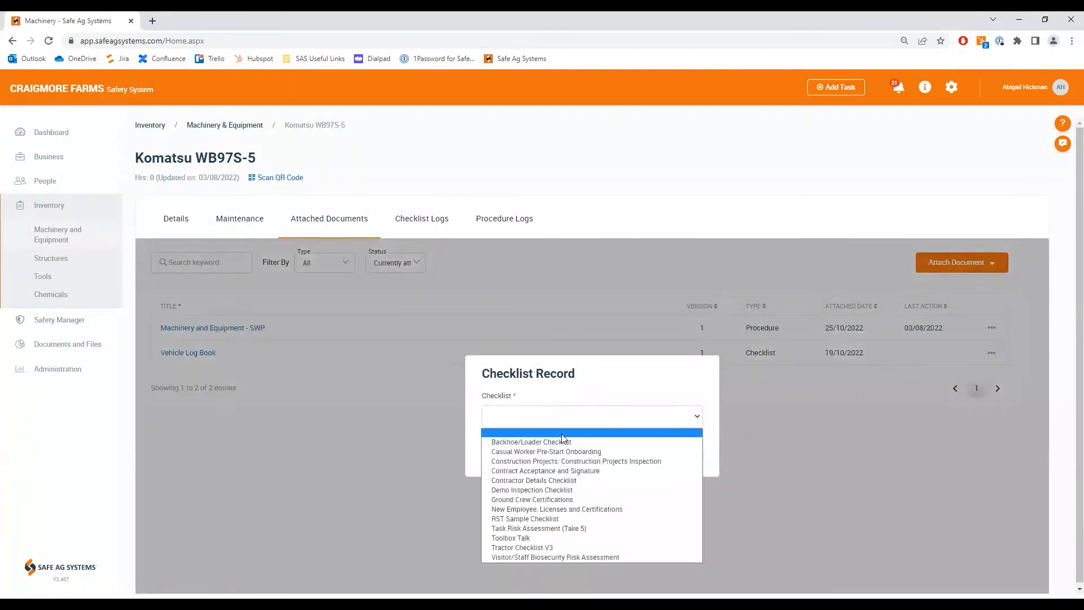
pyautogui.click(522, 443)
pyautogui.click(688, 457)
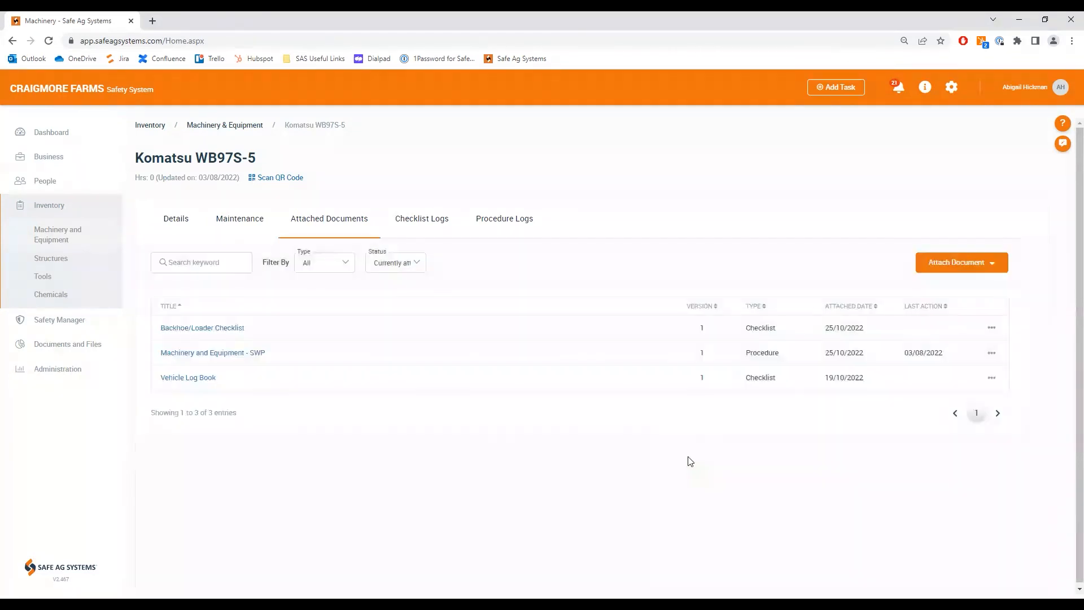
pyautogui.click(982, 265)
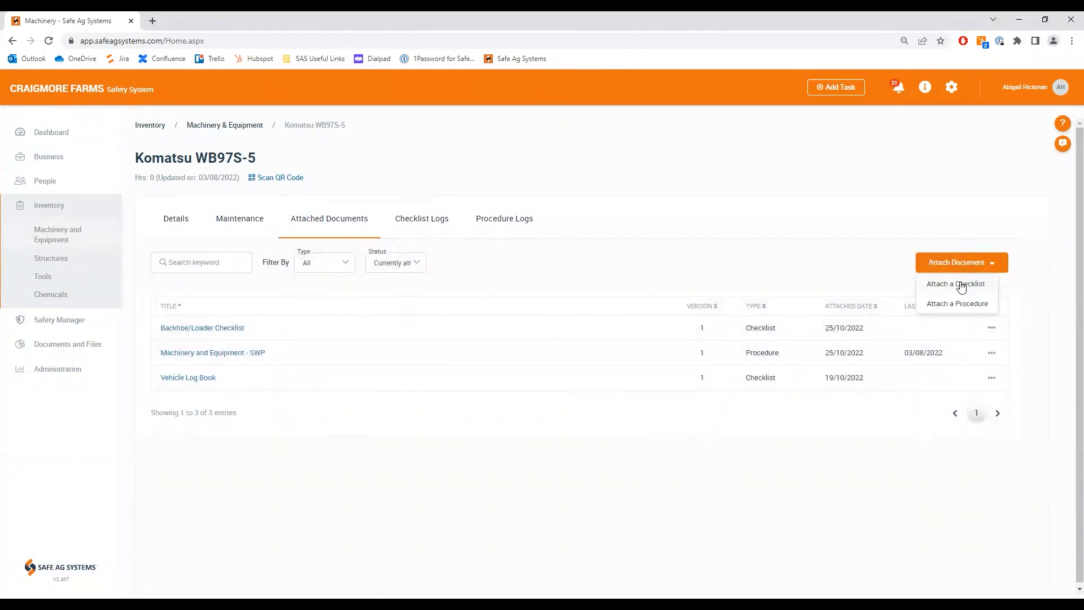
pyautogui.click(914, 472)
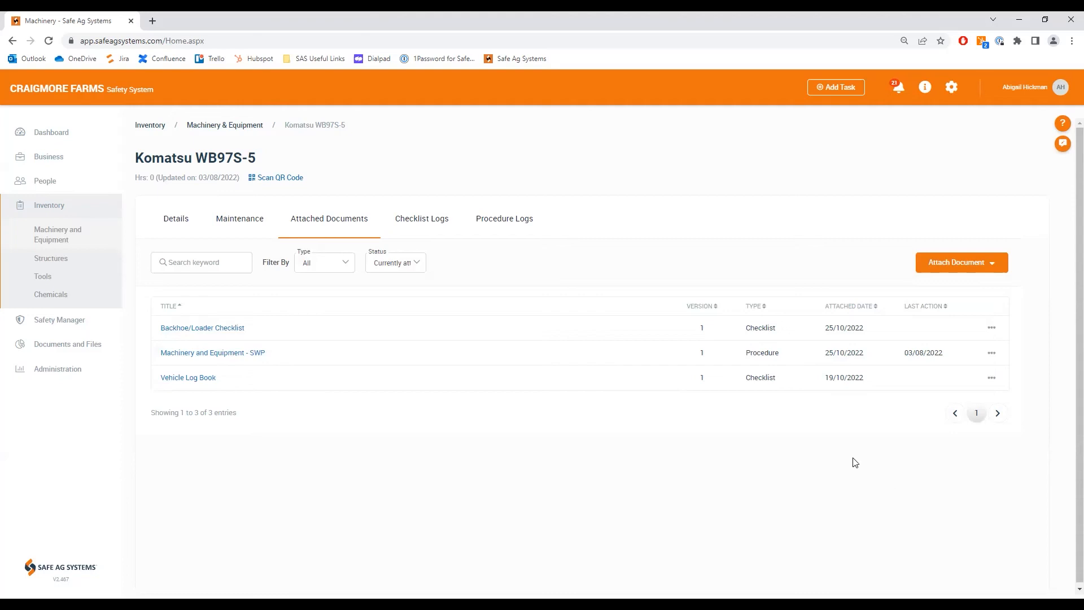
# Step: Start the published Construction Projects Inspection checklist with Craigmore Farms as its location
pyautogui.click(68, 344)
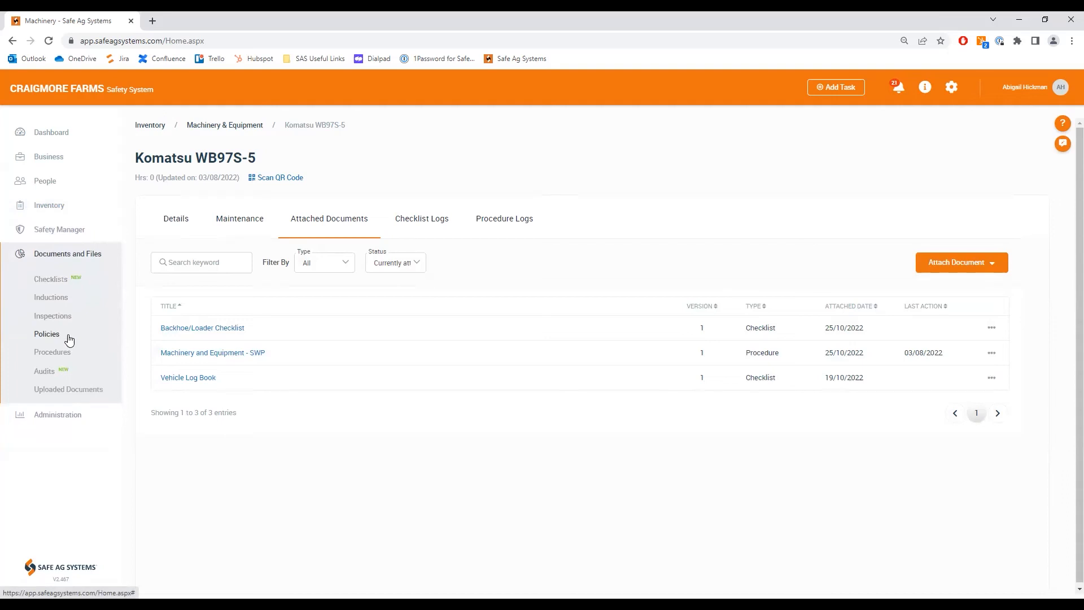
pyautogui.click(53, 279)
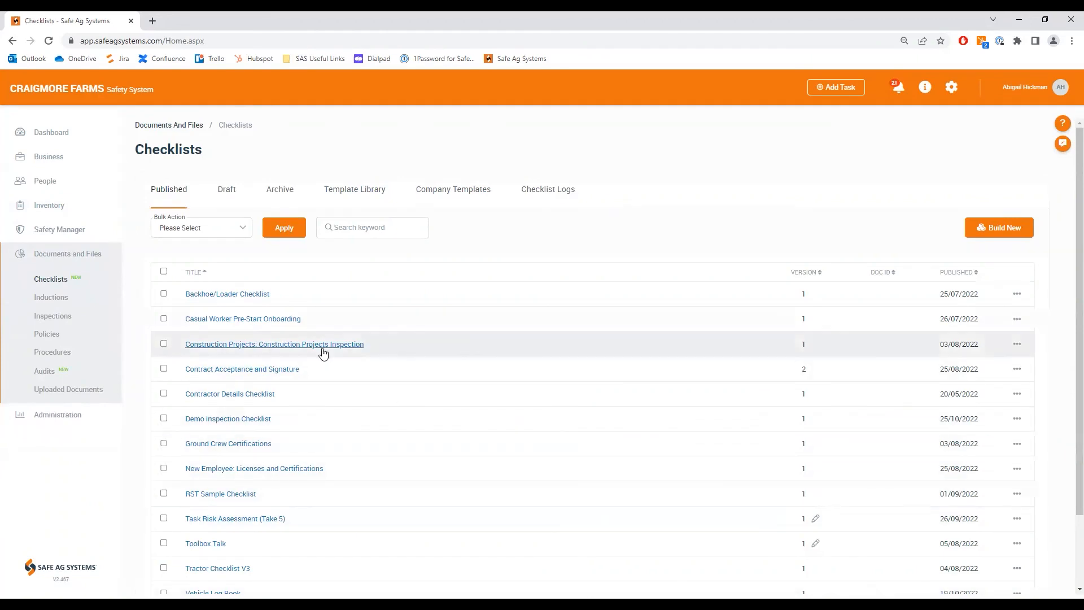
pyautogui.click(1016, 344)
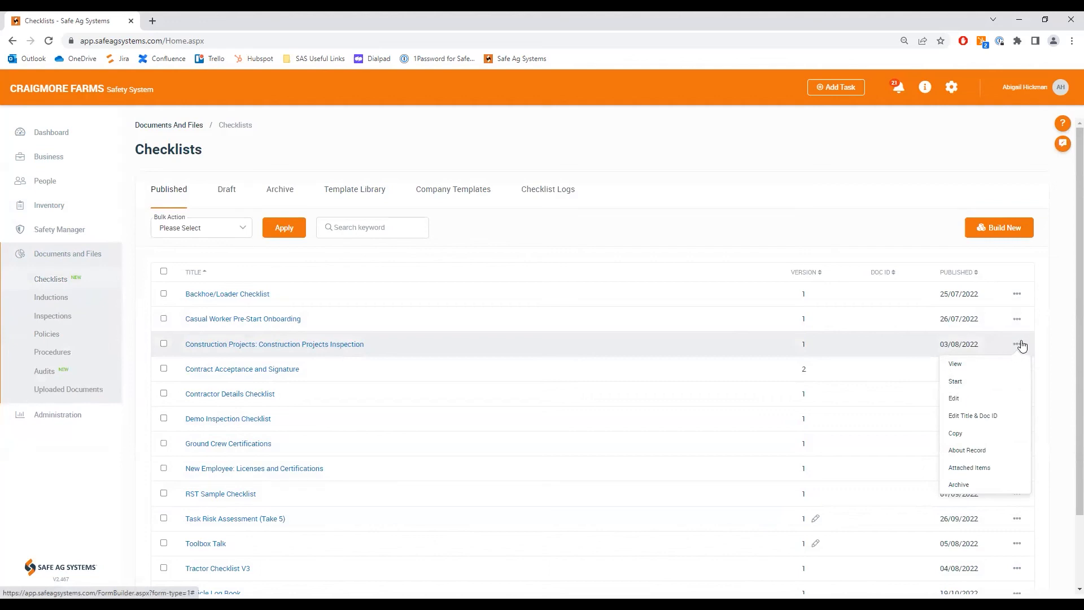
pyautogui.click(958, 382)
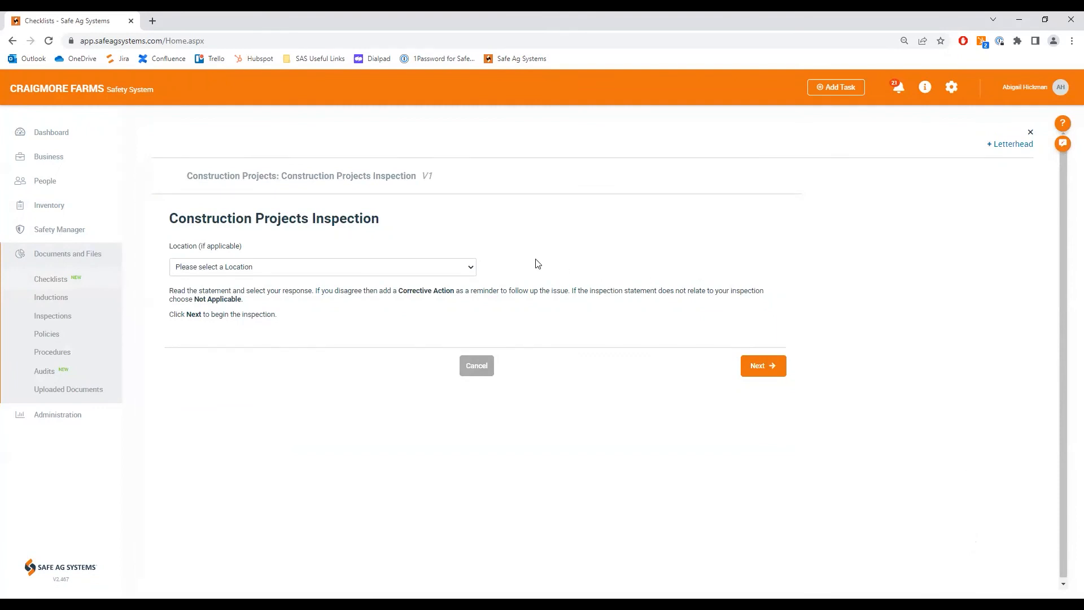
pyautogui.click(469, 270)
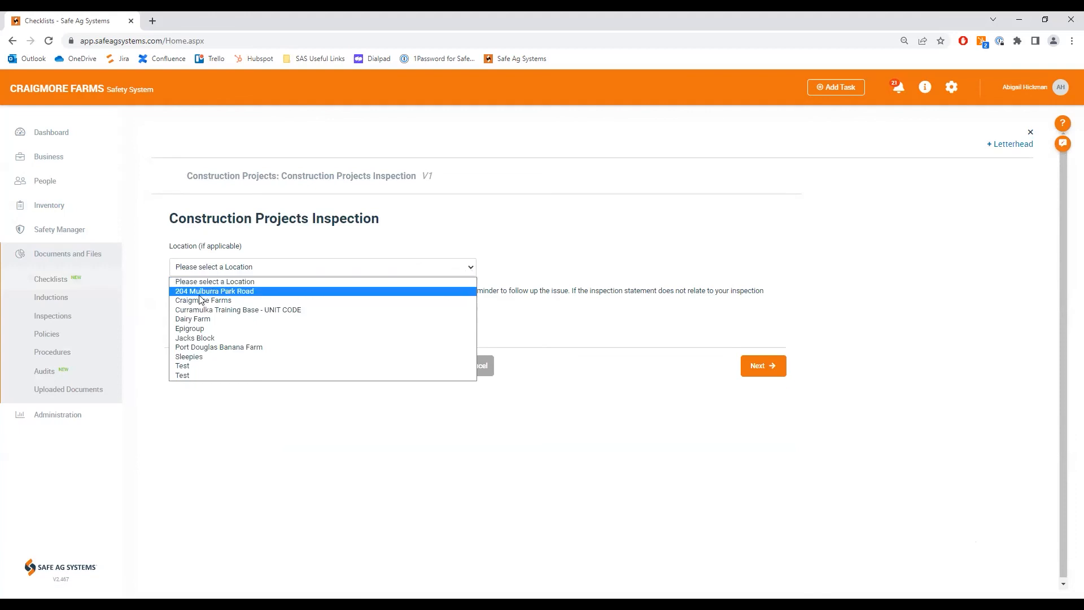
pyautogui.click(237, 299)
pyautogui.click(757, 368)
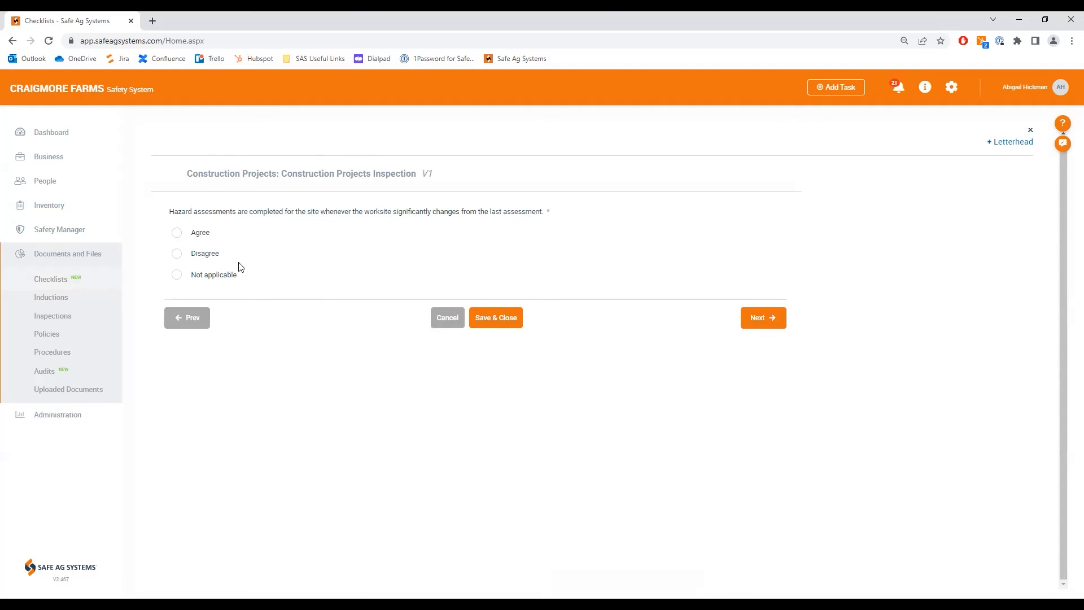
# Step: Try Disagree on the hazard assessments statement, settle on Agree, and continue to the site fencing statement
pyautogui.click(178, 233)
pyautogui.click(177, 253)
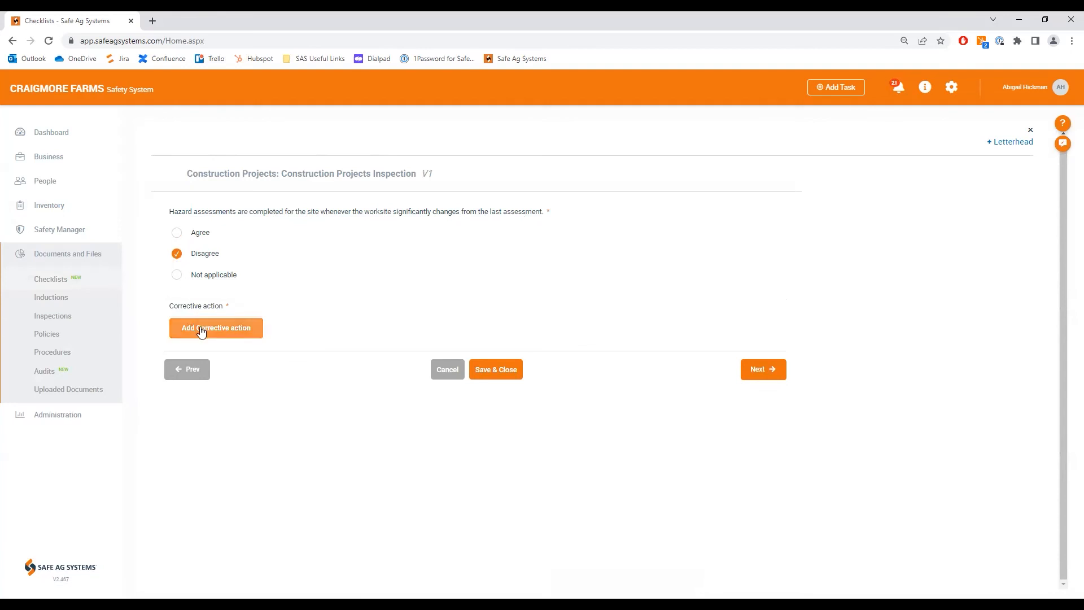
pyautogui.click(176, 233)
pyautogui.click(769, 324)
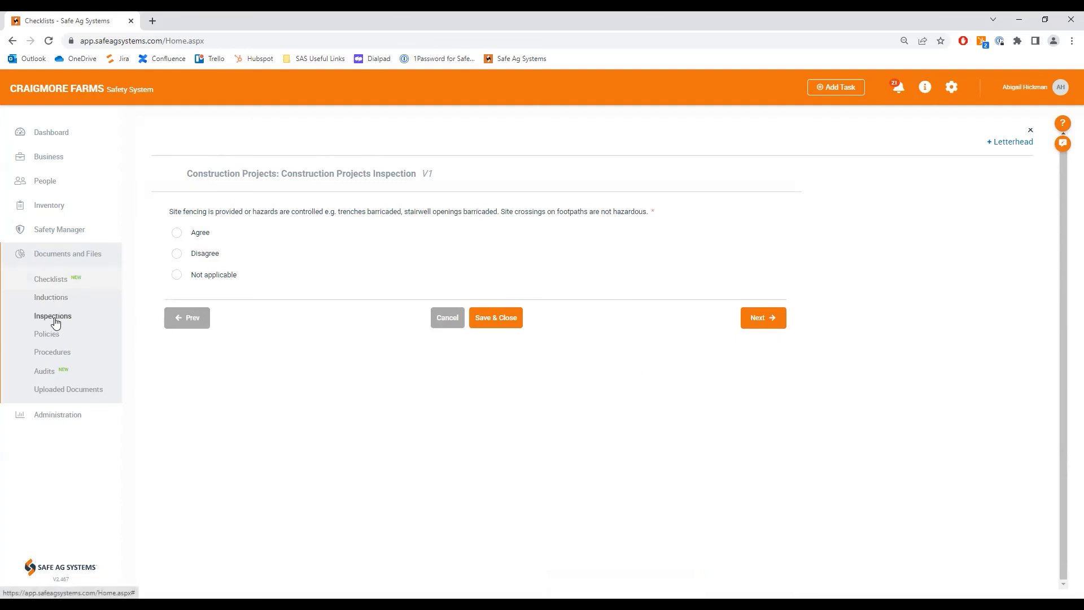
# Step: Review the answers of the newest Construction Projects Inspection record in the checklist logs, and close it
pyautogui.click(51, 280)
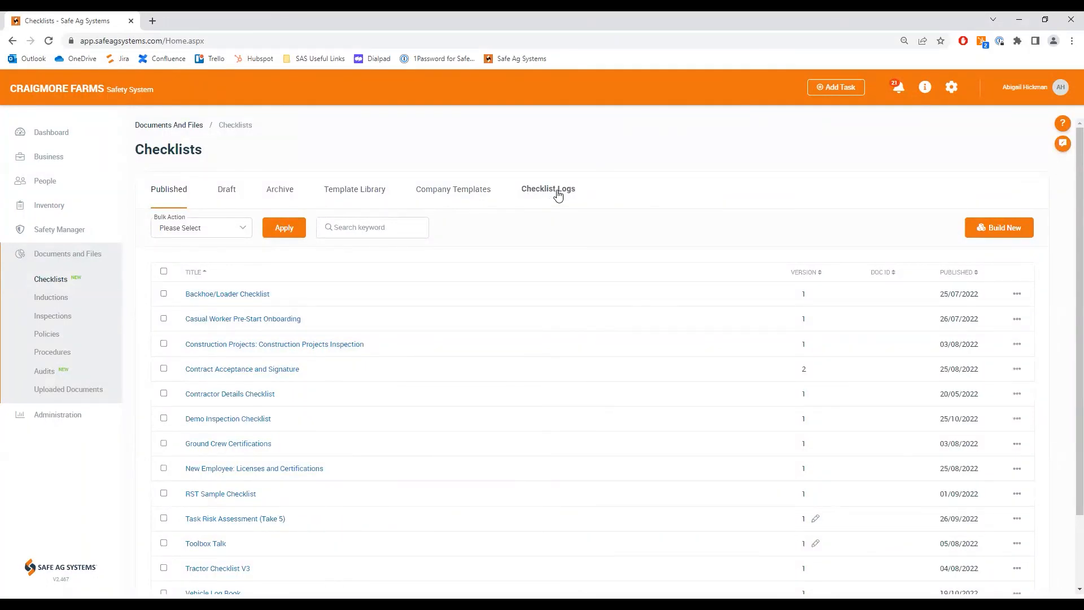
pyautogui.click(558, 196)
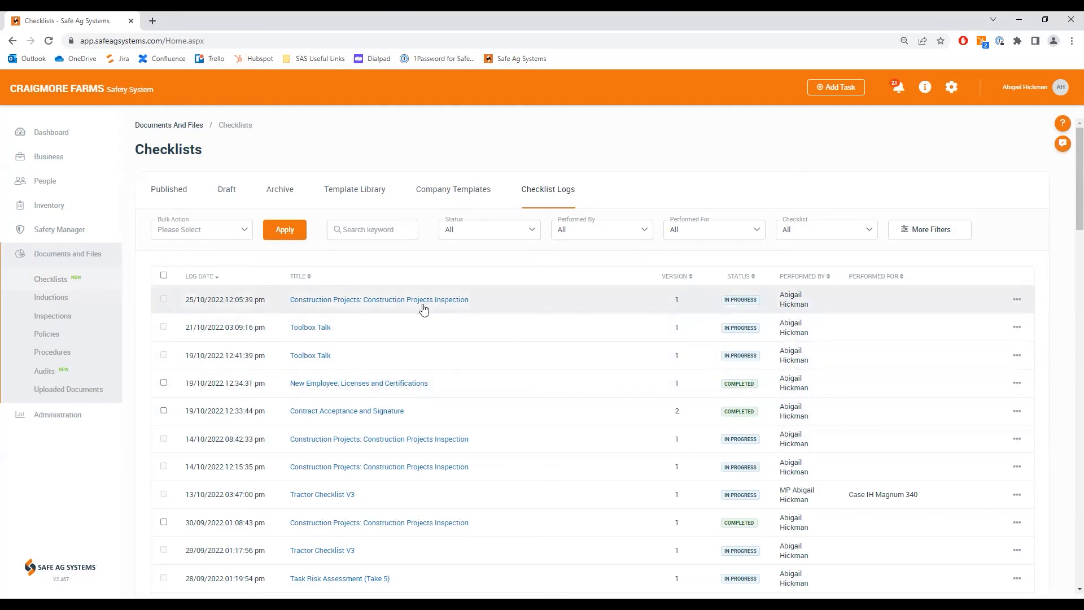
pyautogui.click(382, 301)
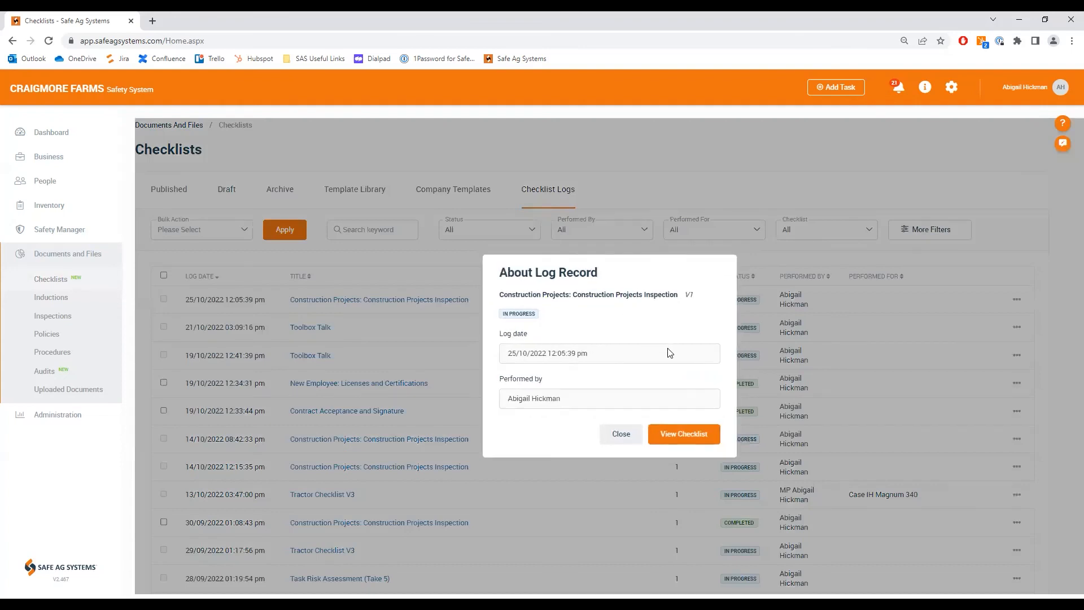
pyautogui.click(700, 443)
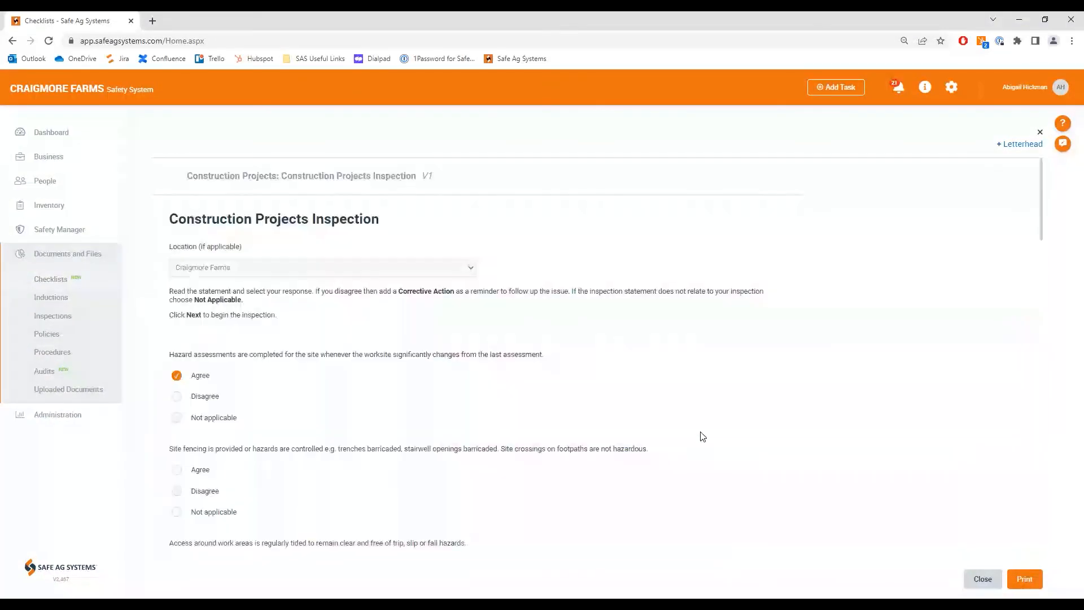
pyautogui.scroll(-2, 660, 422)
pyautogui.scroll(-10, 662, 422)
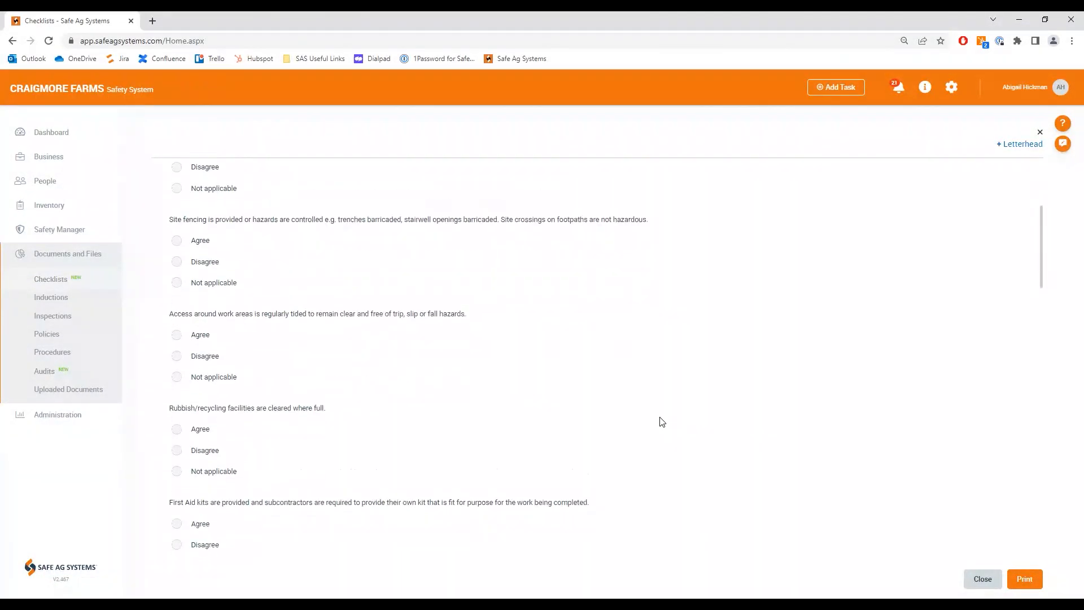
pyautogui.scroll(11, 662, 423)
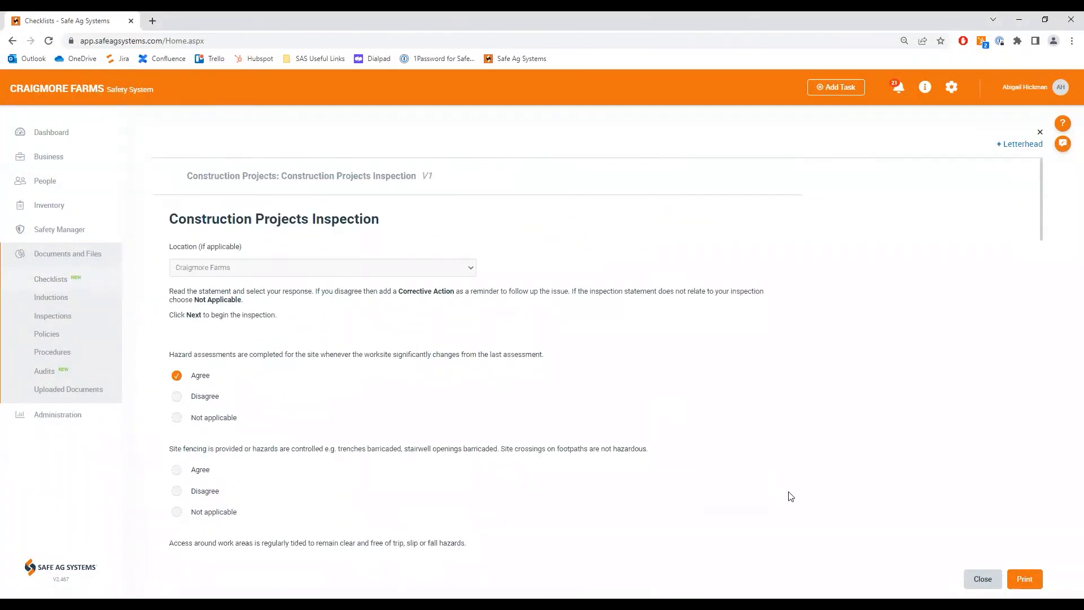
pyautogui.click(979, 580)
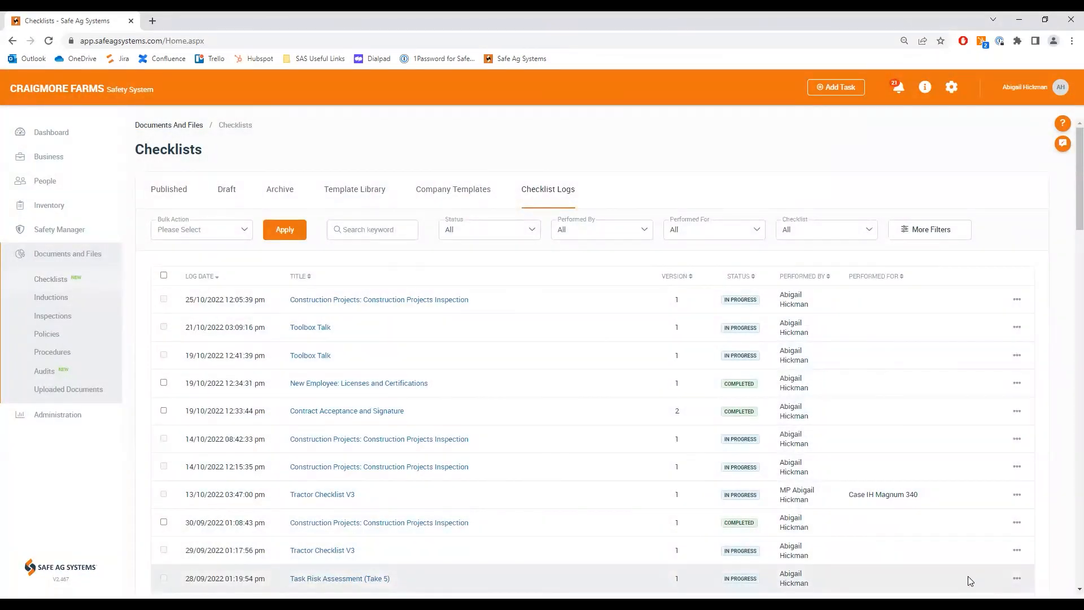
# Step: Create version 2 of the published Chemicals and Managing Chemical Spills Policy for editing, and close the builder without changes
pyautogui.click(48, 336)
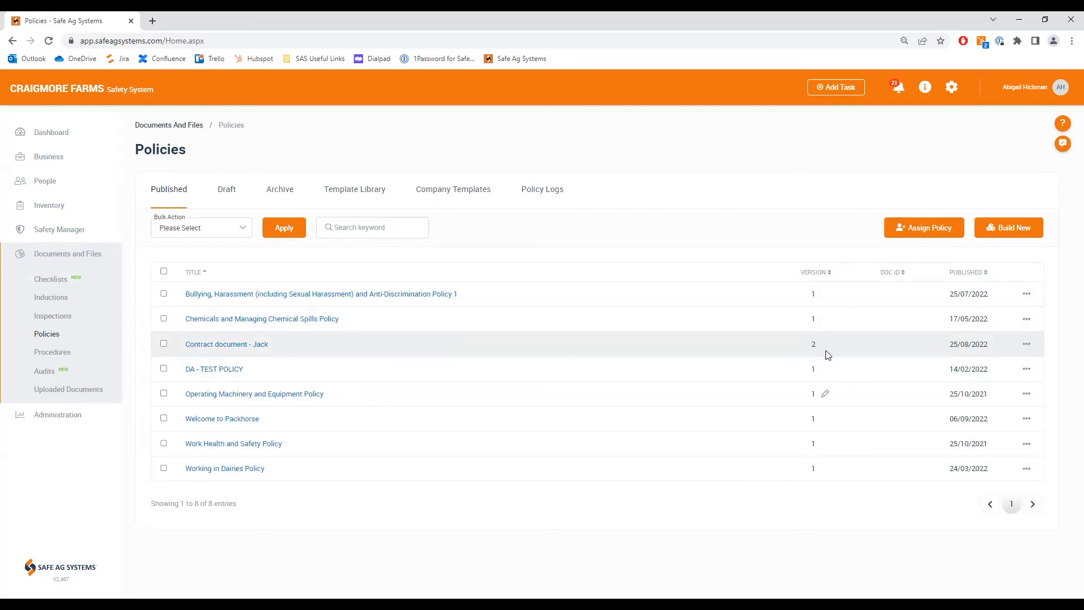
pyautogui.click(1026, 322)
pyautogui.click(969, 372)
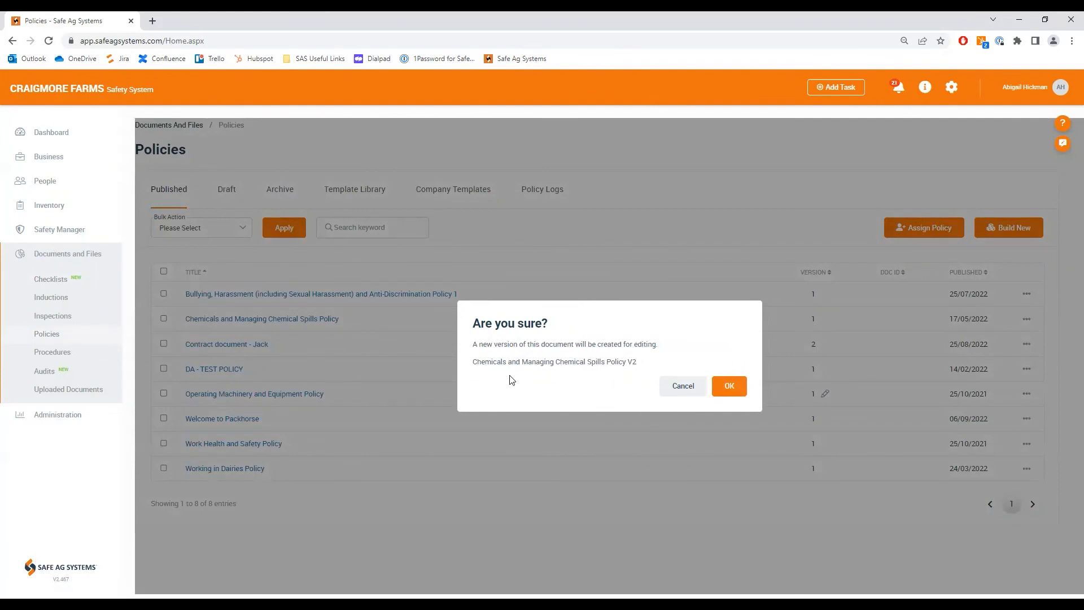
pyautogui.click(727, 385)
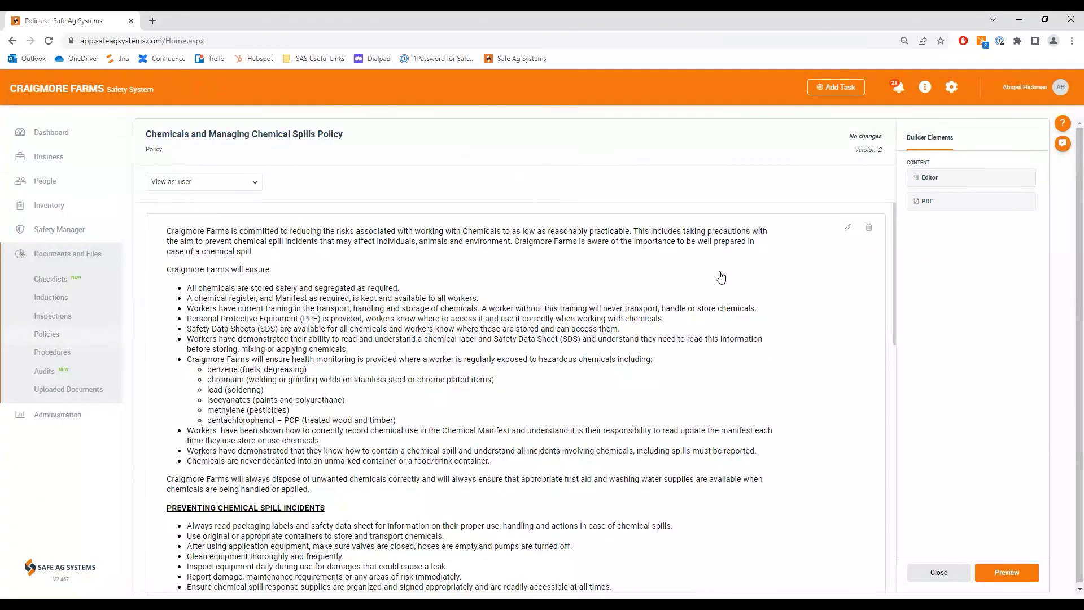
pyautogui.click(931, 569)
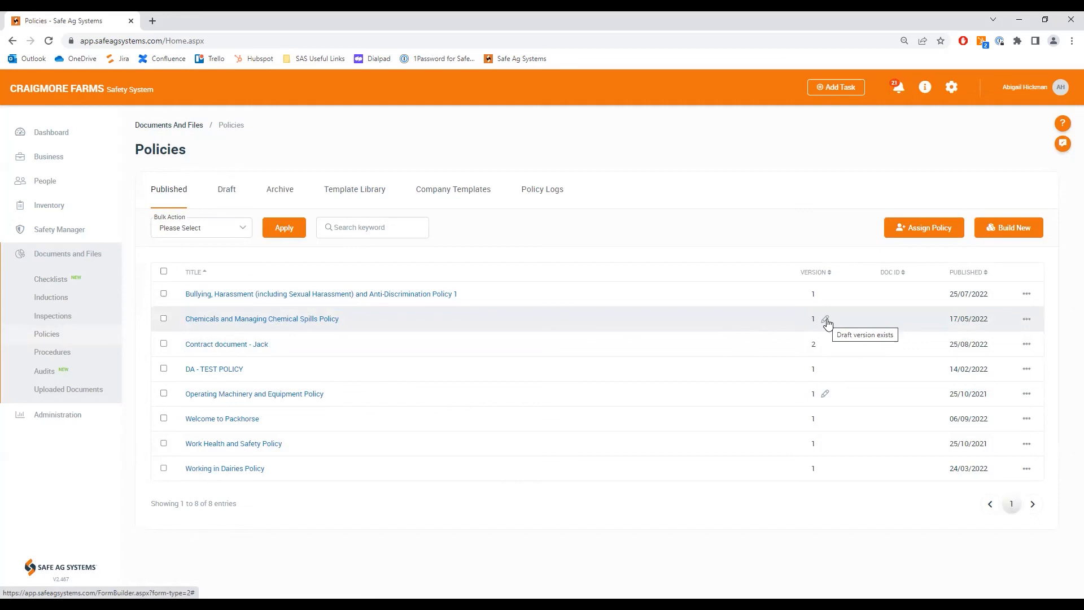
# Step: Begin publishing draft version 2 of the Chemicals and Managing Chemical Spills Policy, entering the approver's name and uploading DemoSignature as the signature
pyautogui.click(227, 190)
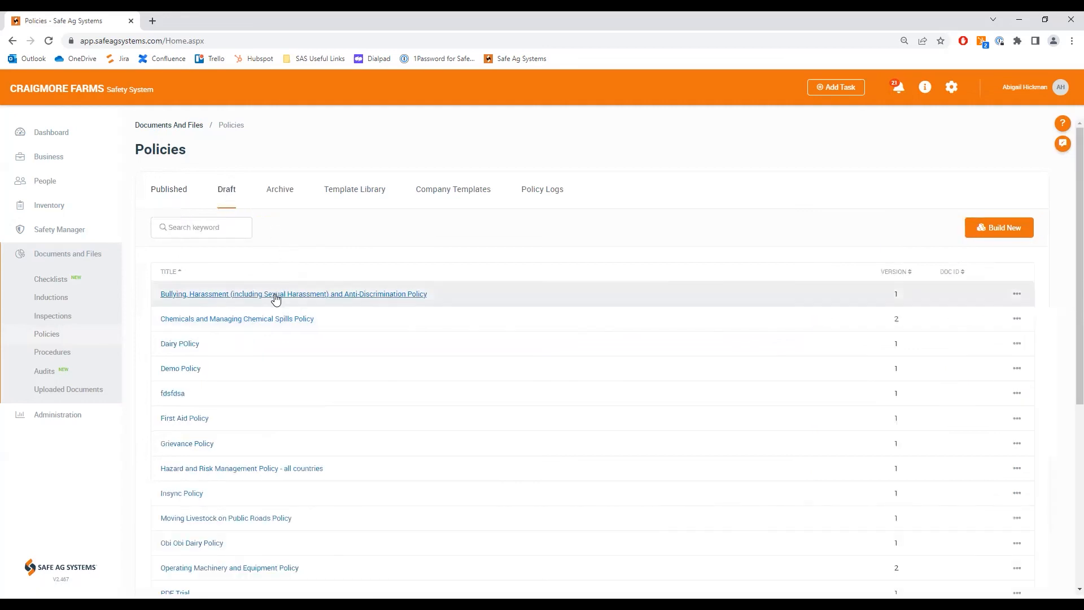
pyautogui.click(1015, 320)
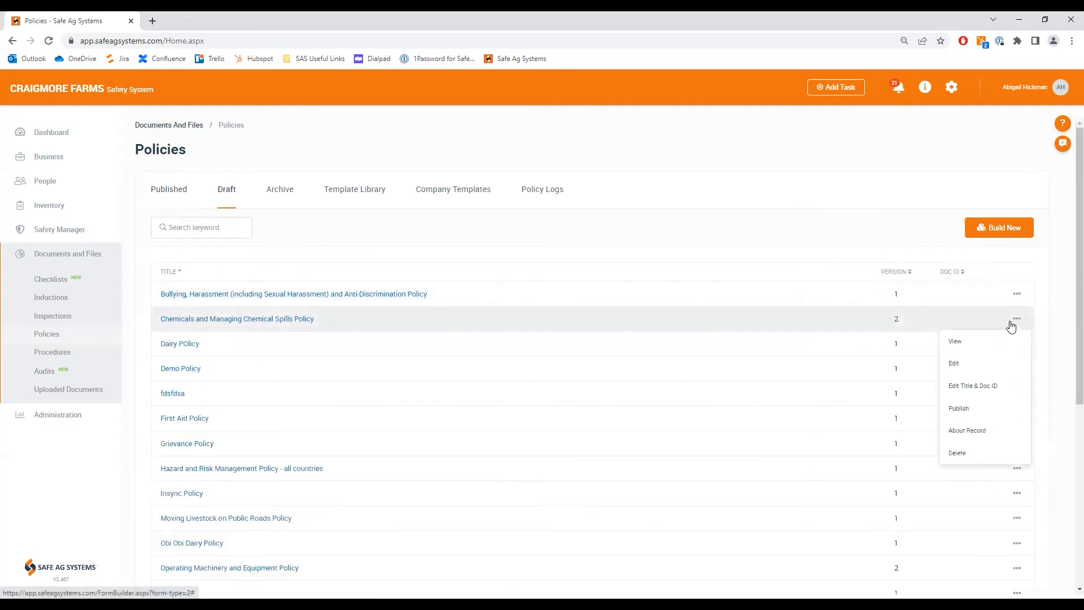
pyautogui.click(959, 408)
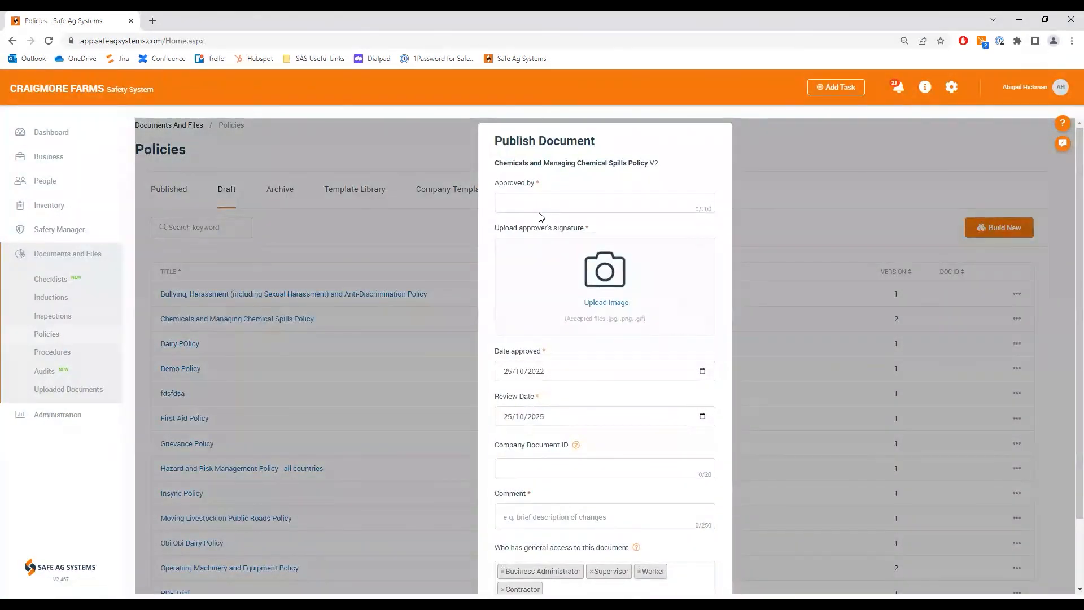
pyautogui.click(601, 308)
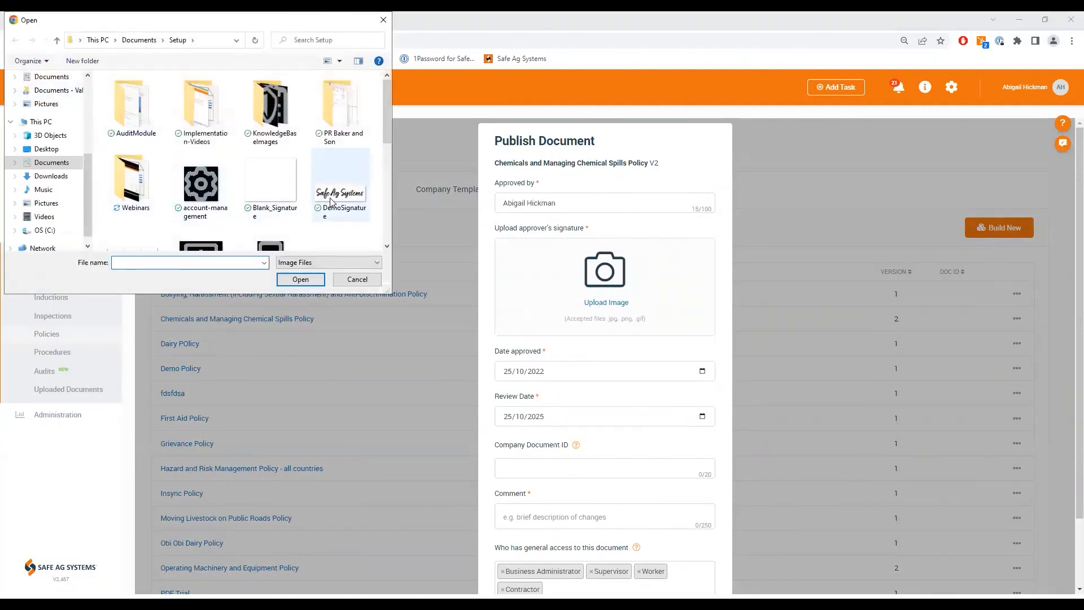
pyautogui.click(340, 186)
pyautogui.click(312, 280)
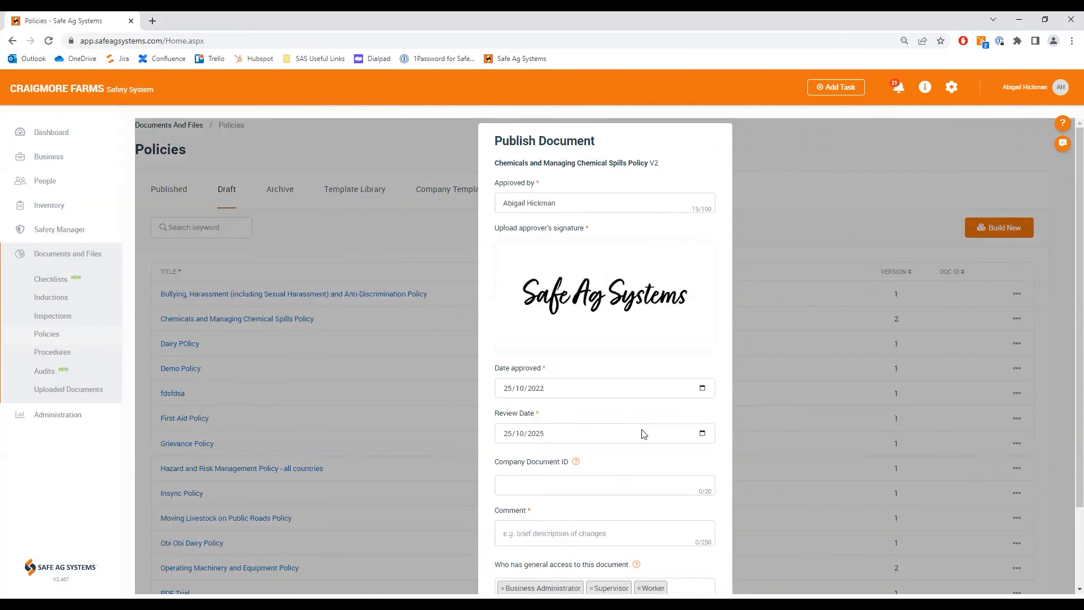
# Step: Enter a comment about the updated requirements and publish version 2 of the Chemicals and Managing Chemical Spills Policy
pyautogui.scroll(-2, 641, 435)
pyautogui.click(685, 564)
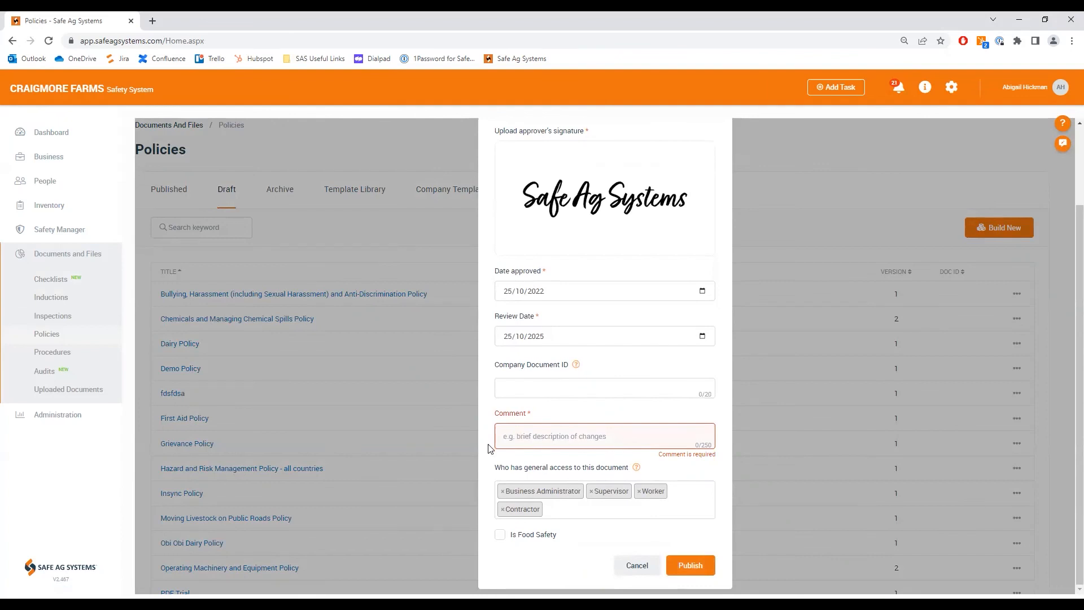
pyautogui.click(537, 434)
pyautogui.write('Updated ex')
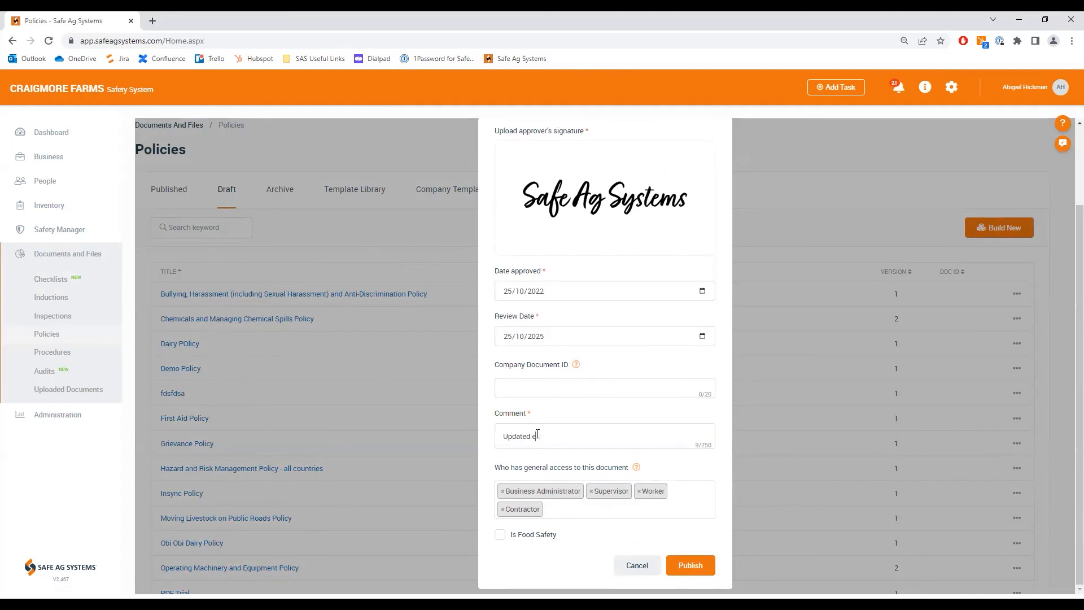
pyautogui.write('equirements around PPE')
pyautogui.click(686, 568)
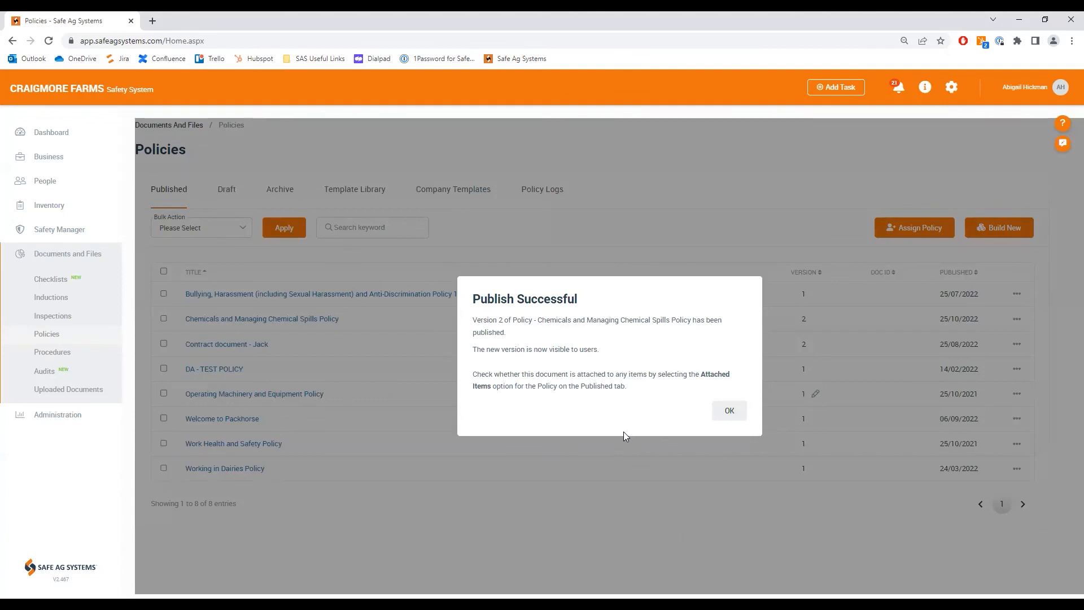
pyautogui.click(719, 416)
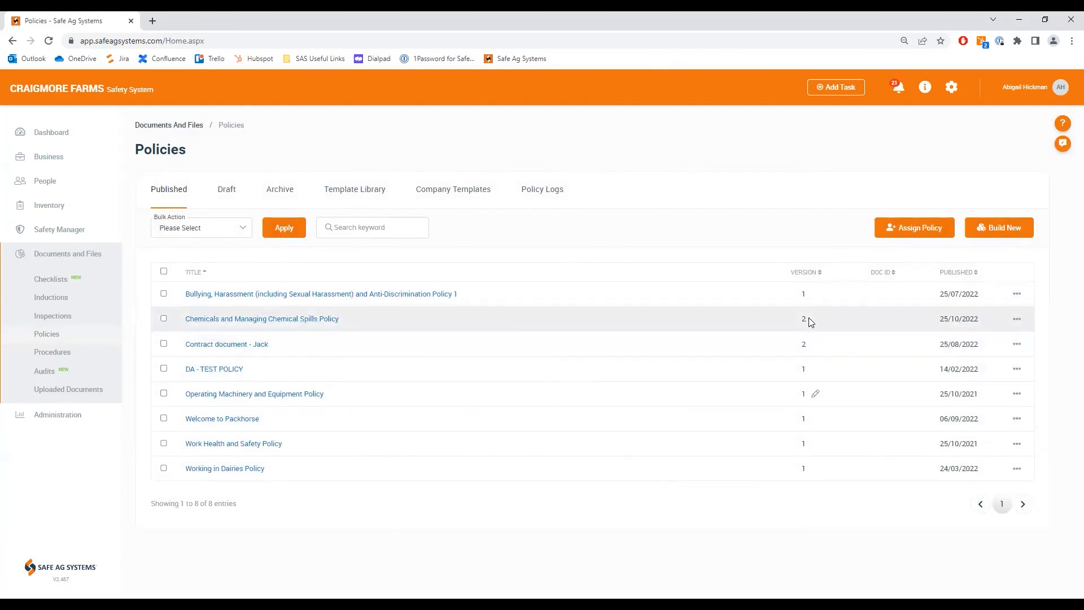
# Step: Check the archived policies for version 1 of the Chemicals and Managing Chemical Spills Policy, and return to the published policies
pyautogui.click(279, 198)
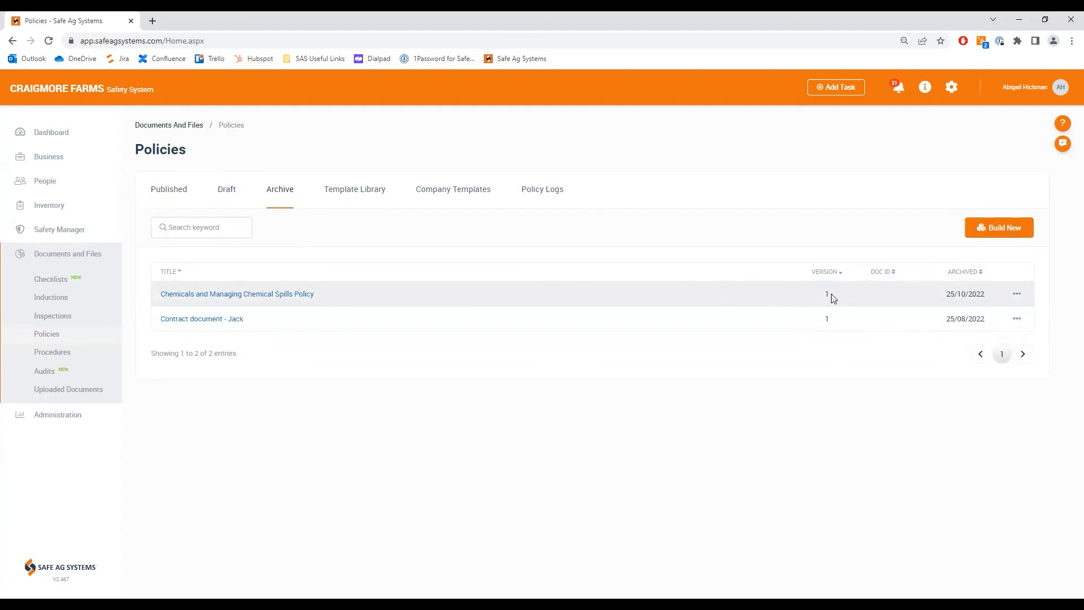
pyautogui.click(169, 194)
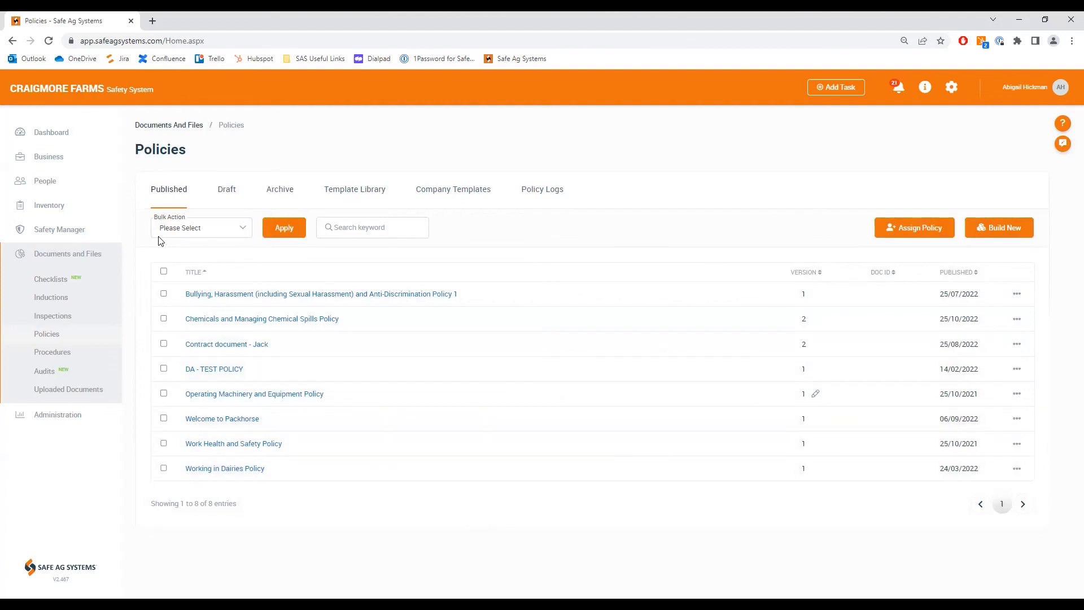
# Step: Review the checklist logs and acceptance logs in the signed-in business administrator's people profile
pyautogui.click(38, 182)
pyautogui.click(56, 208)
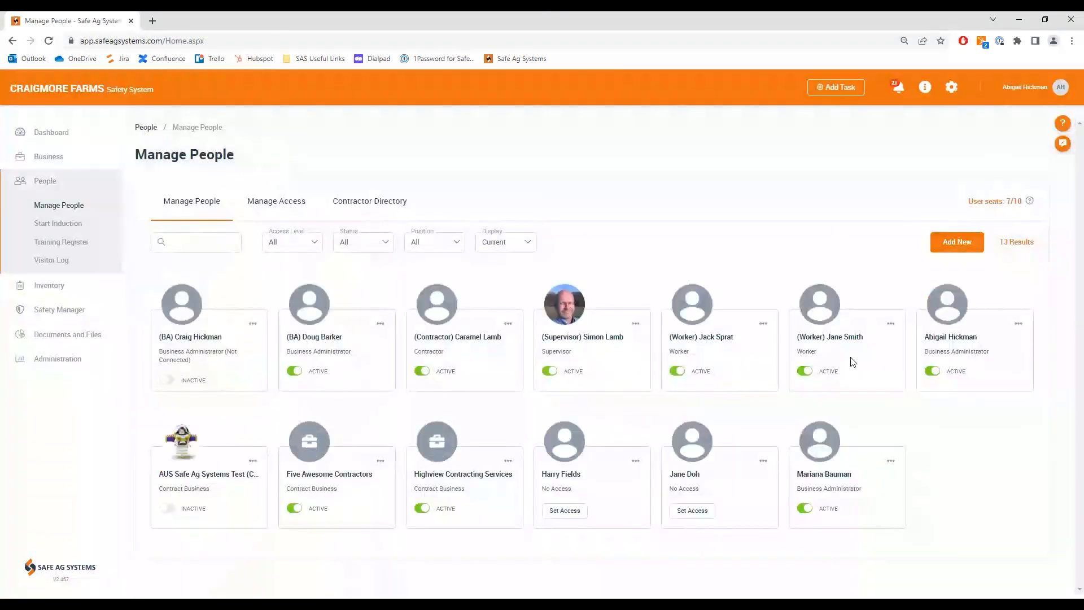
pyautogui.click(956, 313)
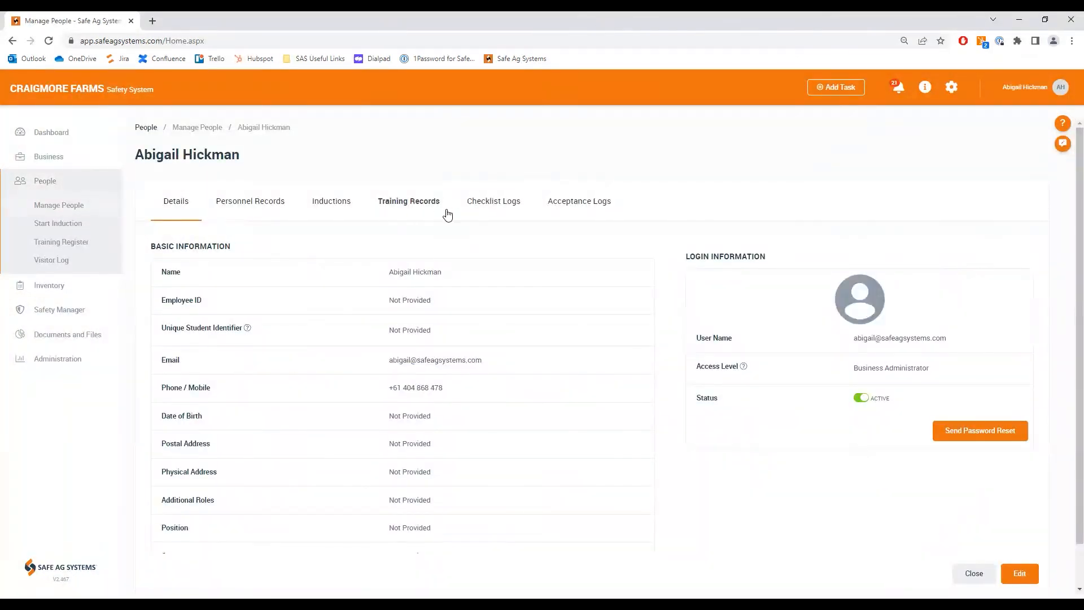
pyautogui.click(498, 204)
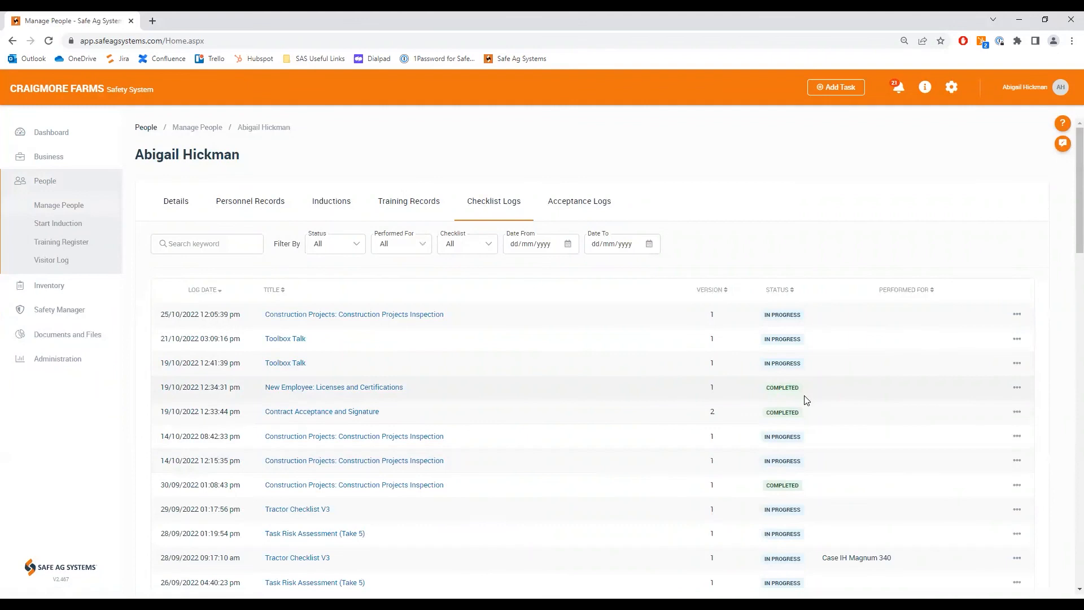
pyautogui.click(579, 204)
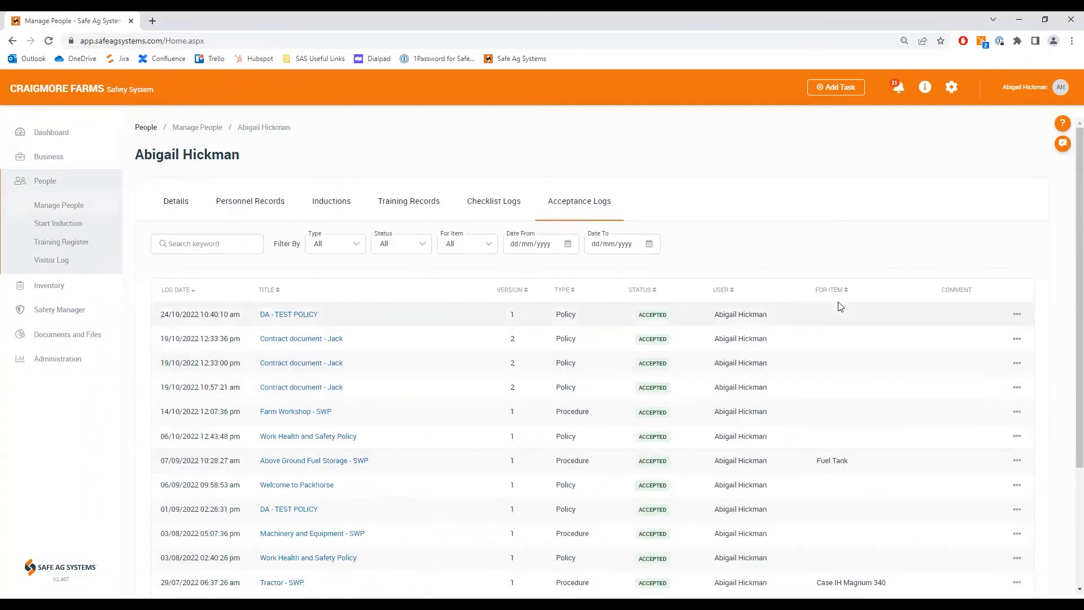
# Step: Bulk-archive four contract document policy logs: 19/10/2022 at 12:33:00 pm, 10:57:21 am and 10:53:45 am, and 09/09/2022 at 09:02:03 am
pyautogui.click(56, 334)
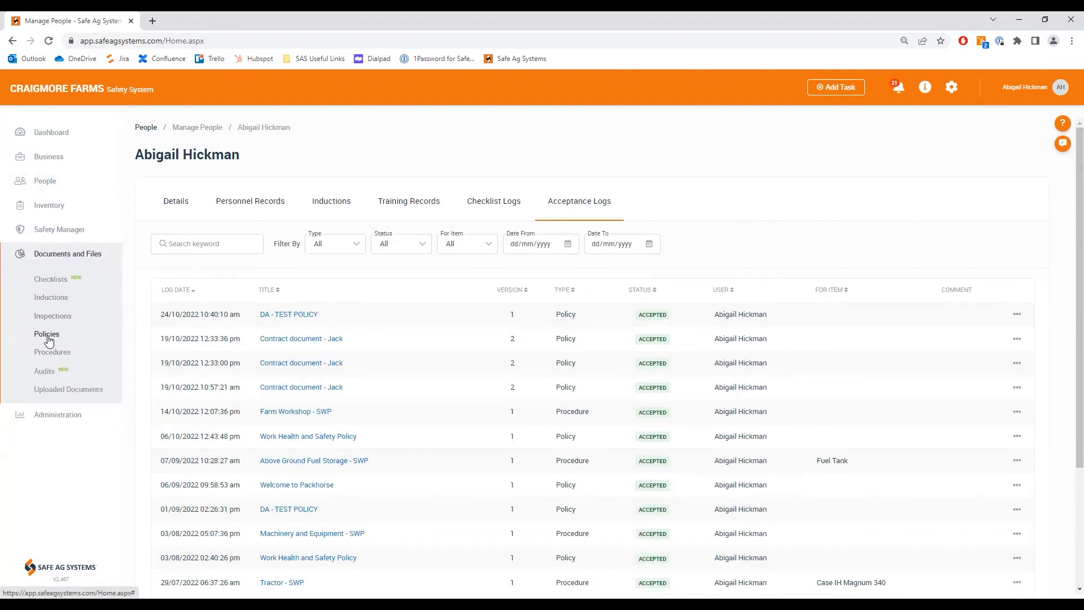
pyautogui.click(48, 336)
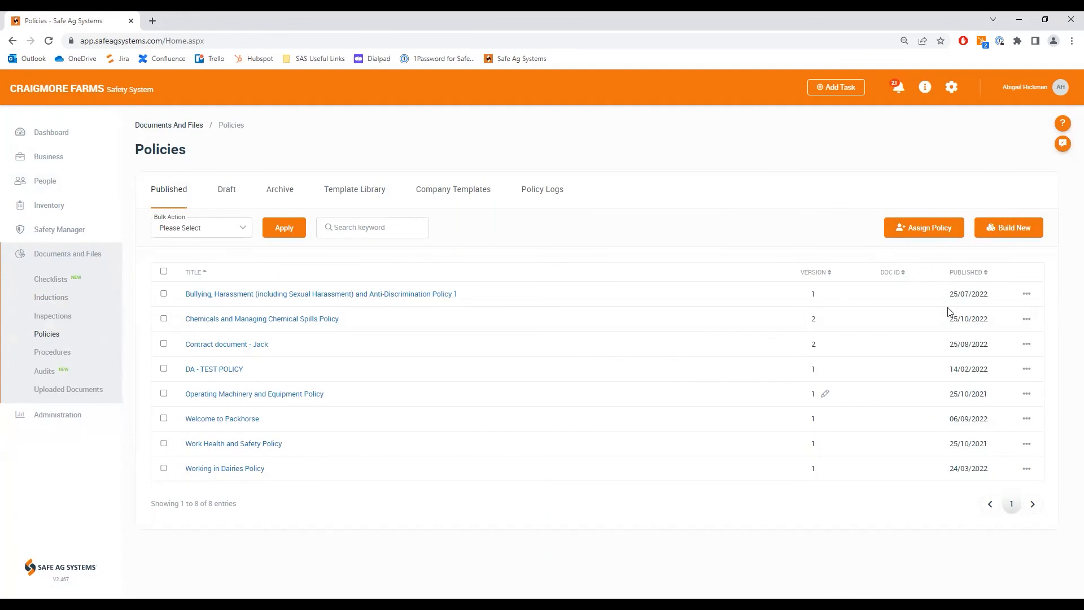
pyautogui.click(548, 191)
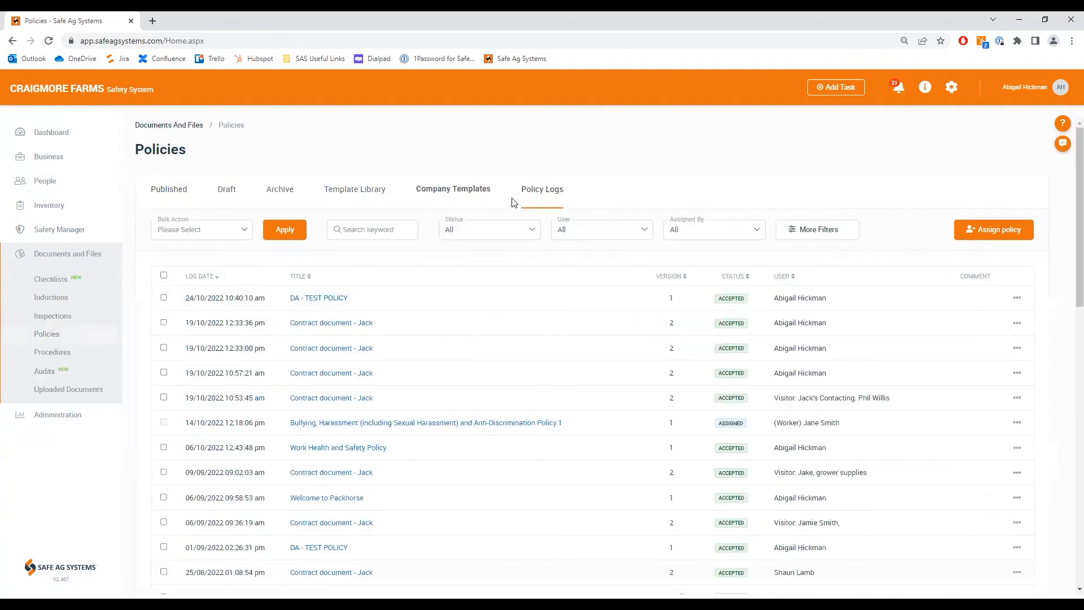
pyautogui.click(163, 472)
pyautogui.click(164, 397)
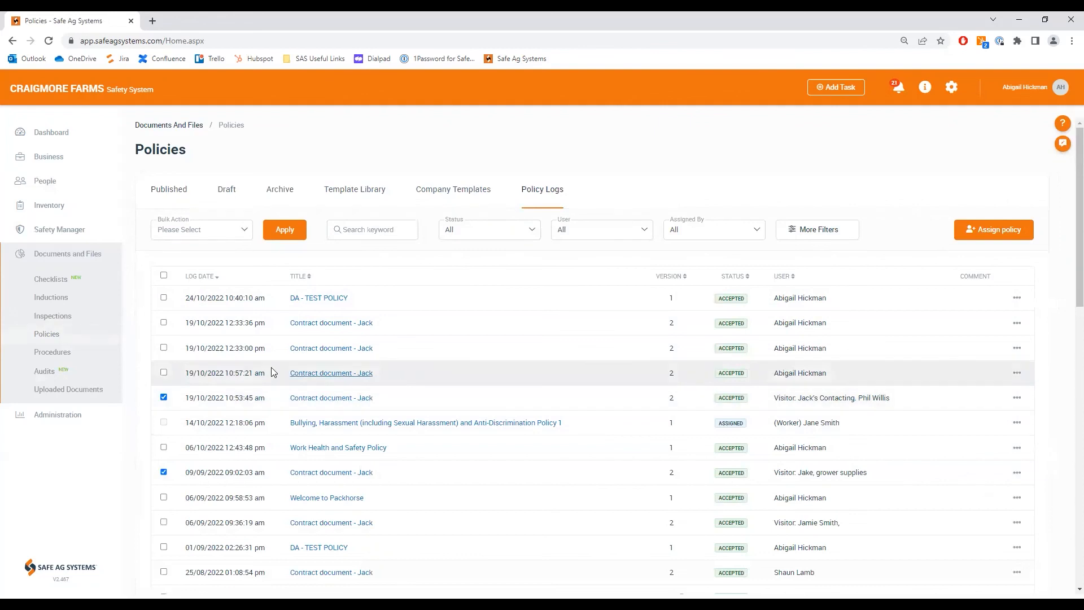
pyautogui.click(164, 373)
pyautogui.click(163, 348)
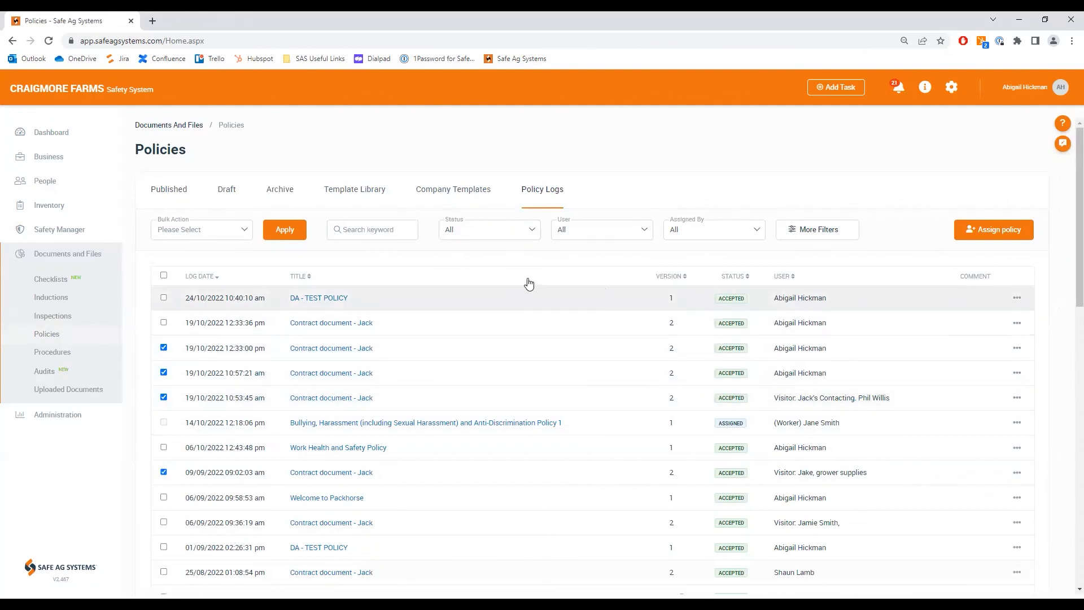
pyautogui.click(244, 232)
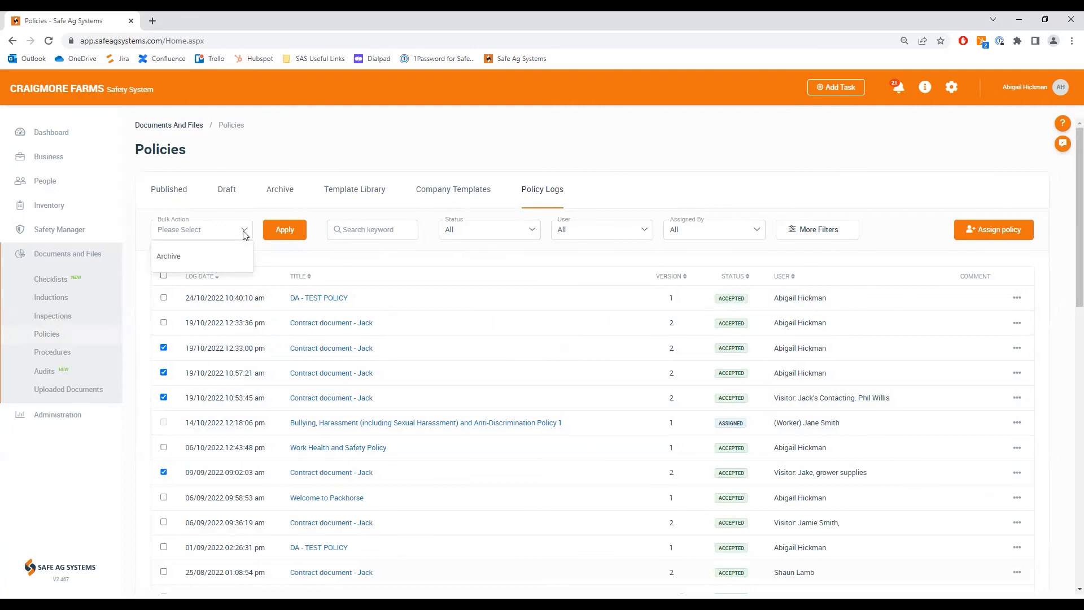
pyautogui.click(170, 256)
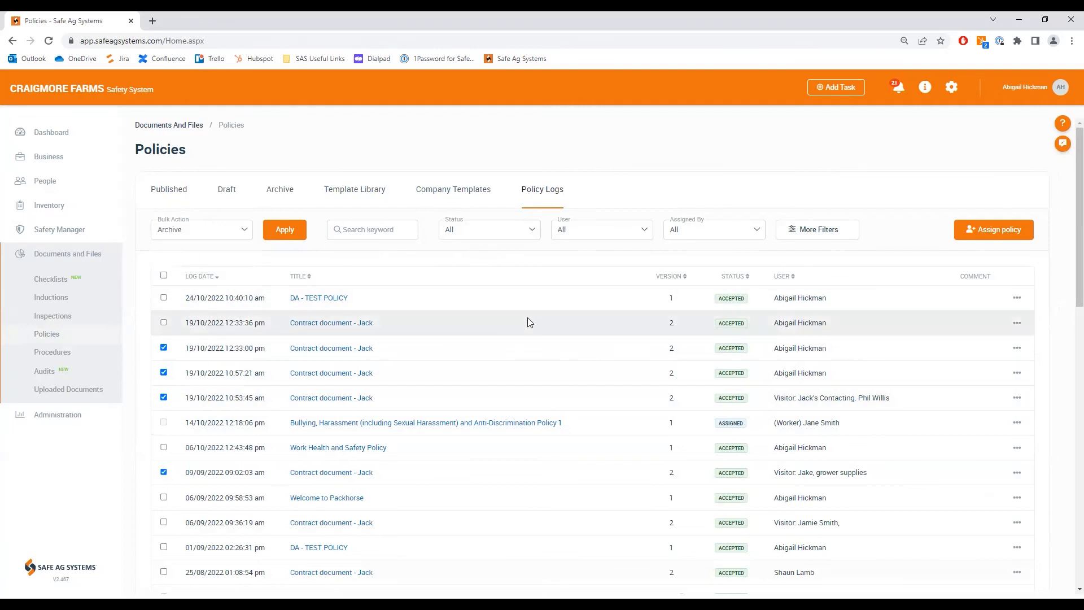
pyautogui.click(286, 230)
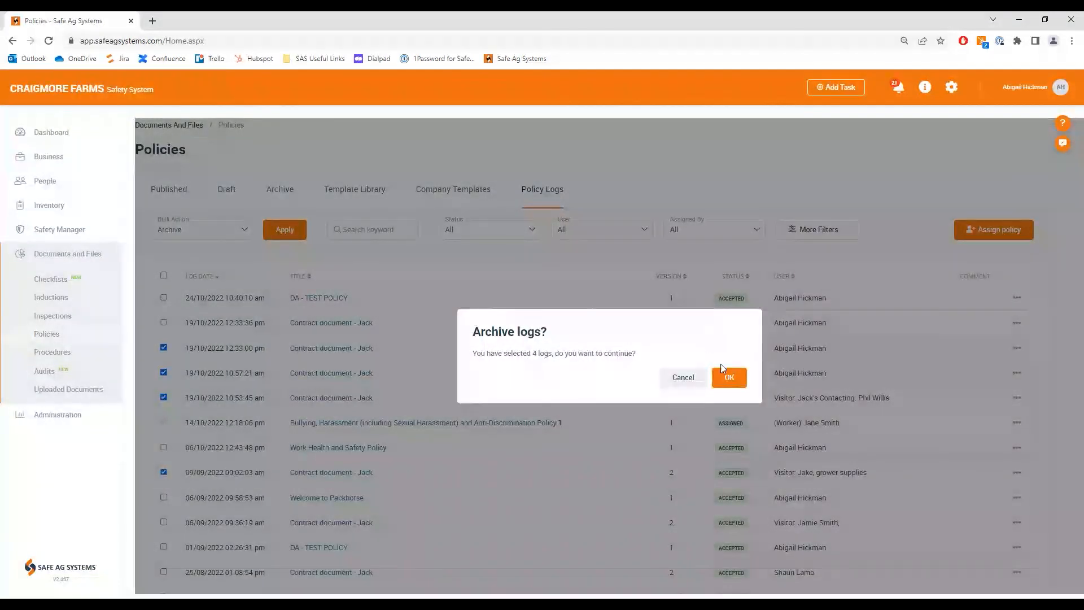
pyautogui.click(725, 375)
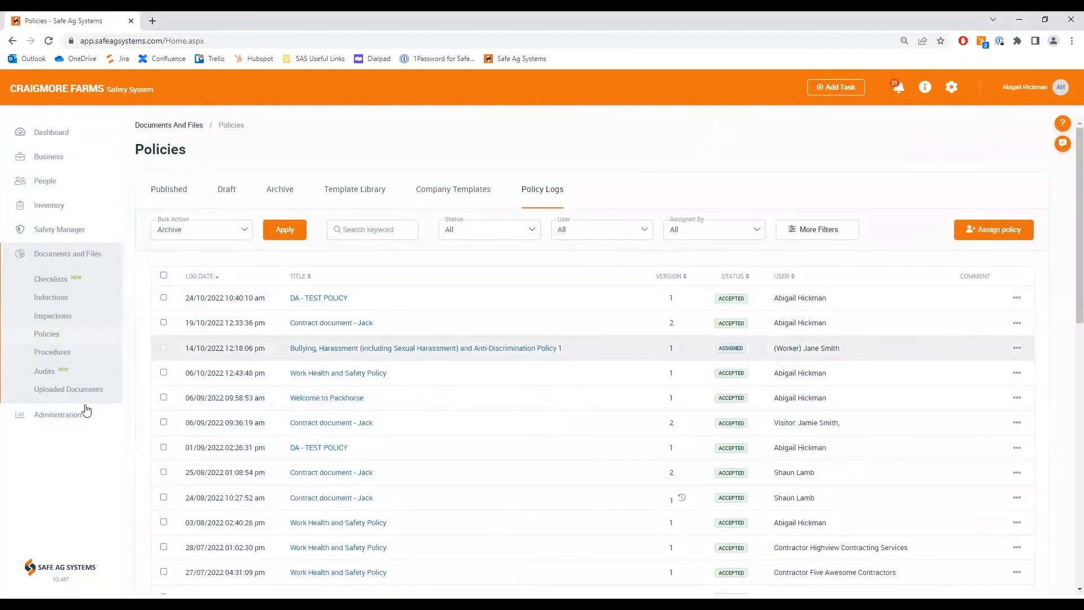
# Step: Open the Administration section's options
pyautogui.click(67, 415)
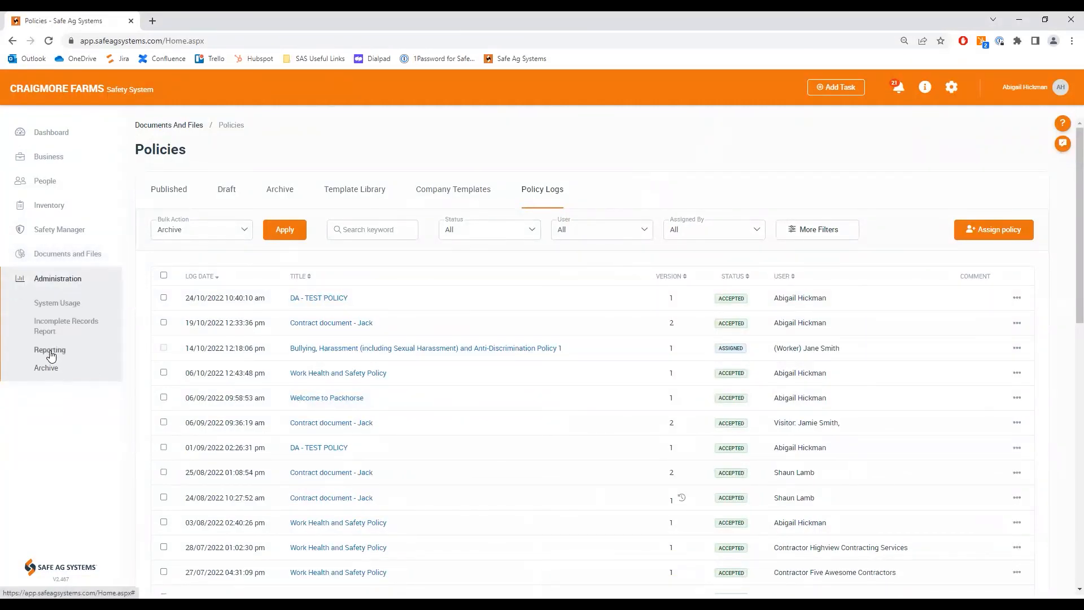